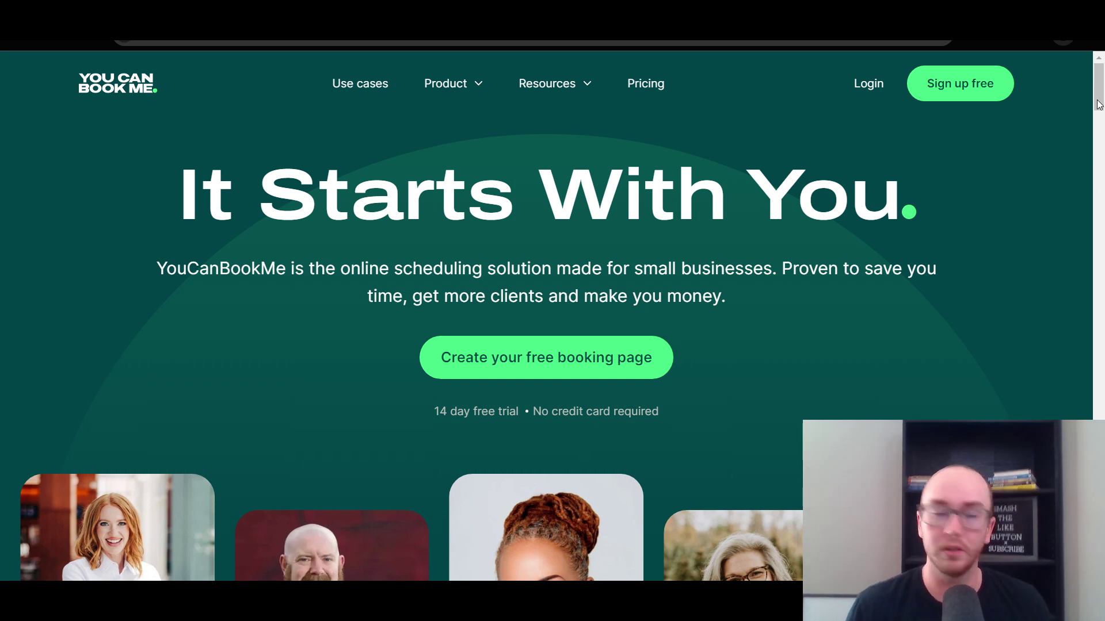
scroll(1096, 106, "down", 1)
scroll(1096, 110, "down", 1)
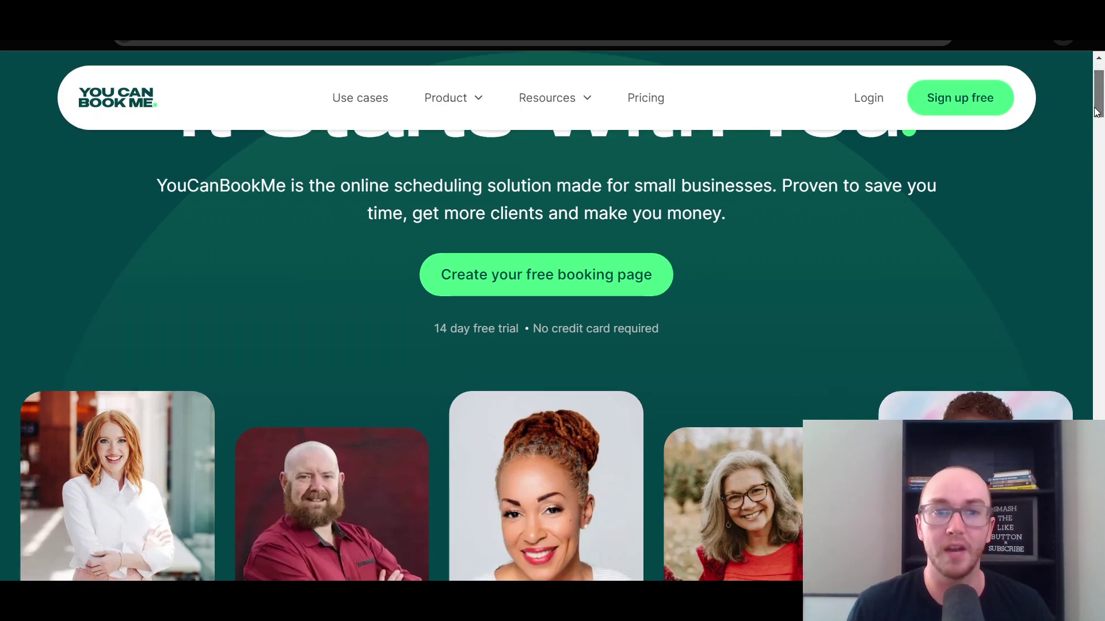
scroll(1096, 112, "down", 1)
scroll(981, 241, "up", 2)
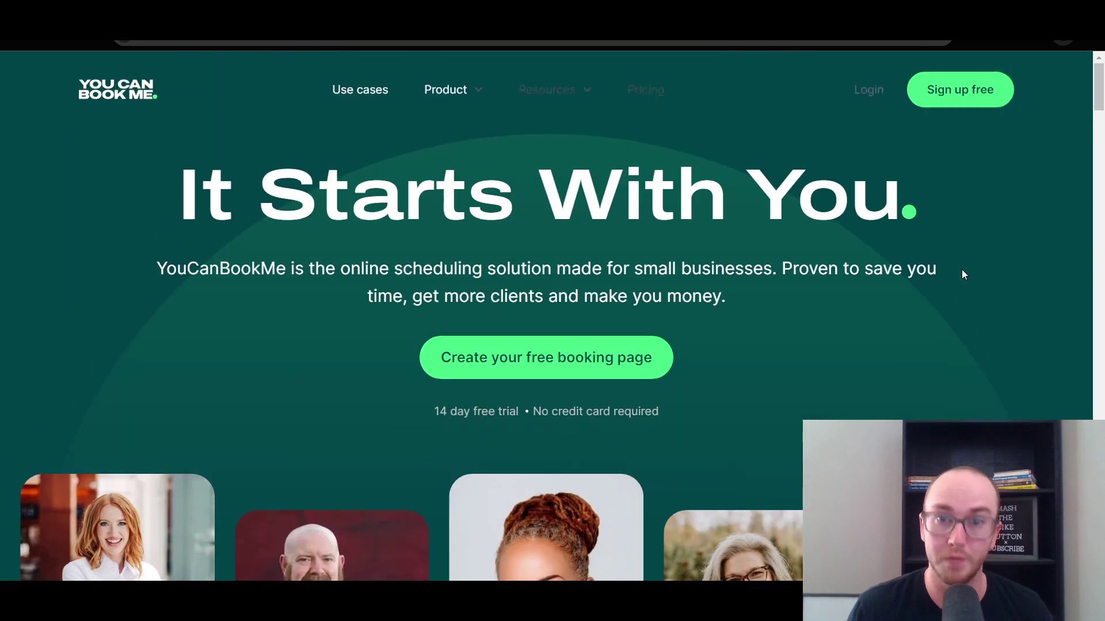
left_click_drag(635, 266, 765, 268)
left_click(765, 268)
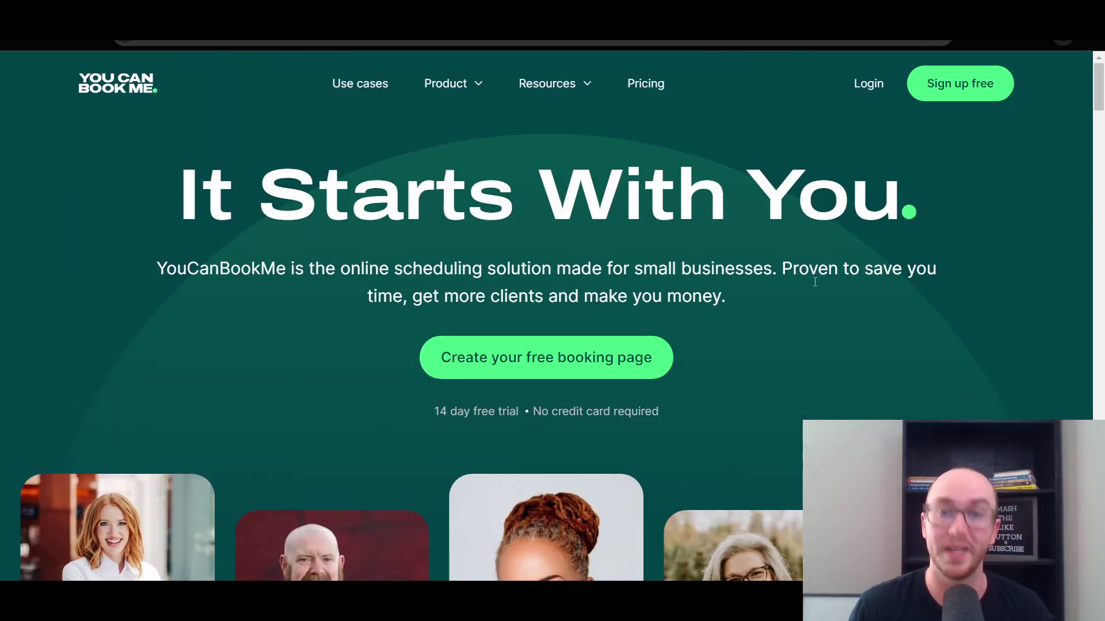
scroll(879, 310, "down", 5)
scroll(875, 312, "down", 2)
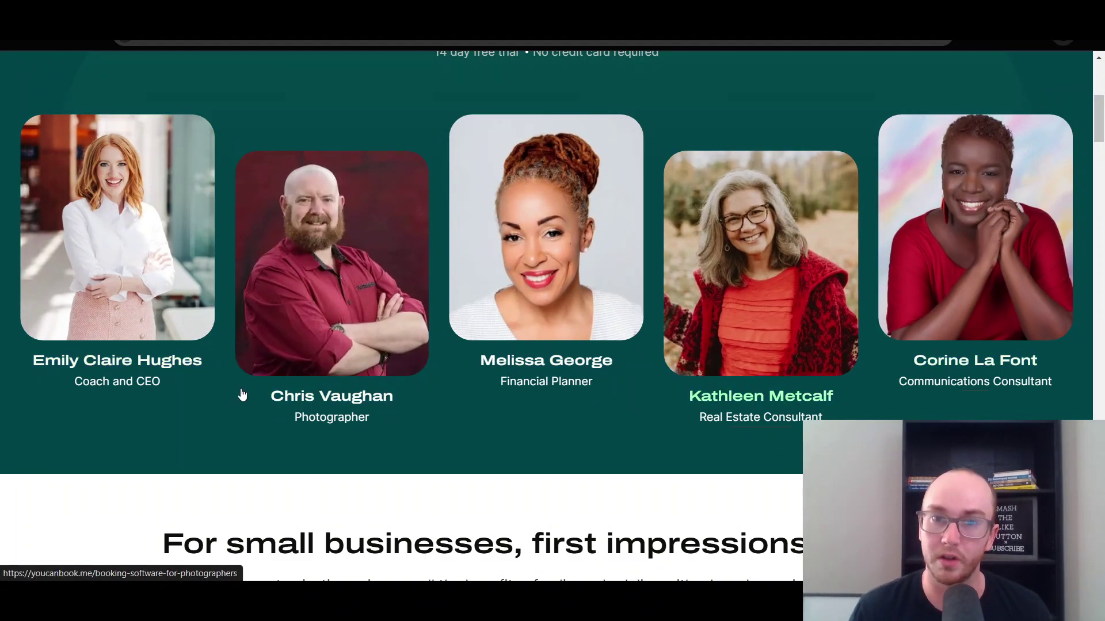
scroll(570, 481, "up", 5)
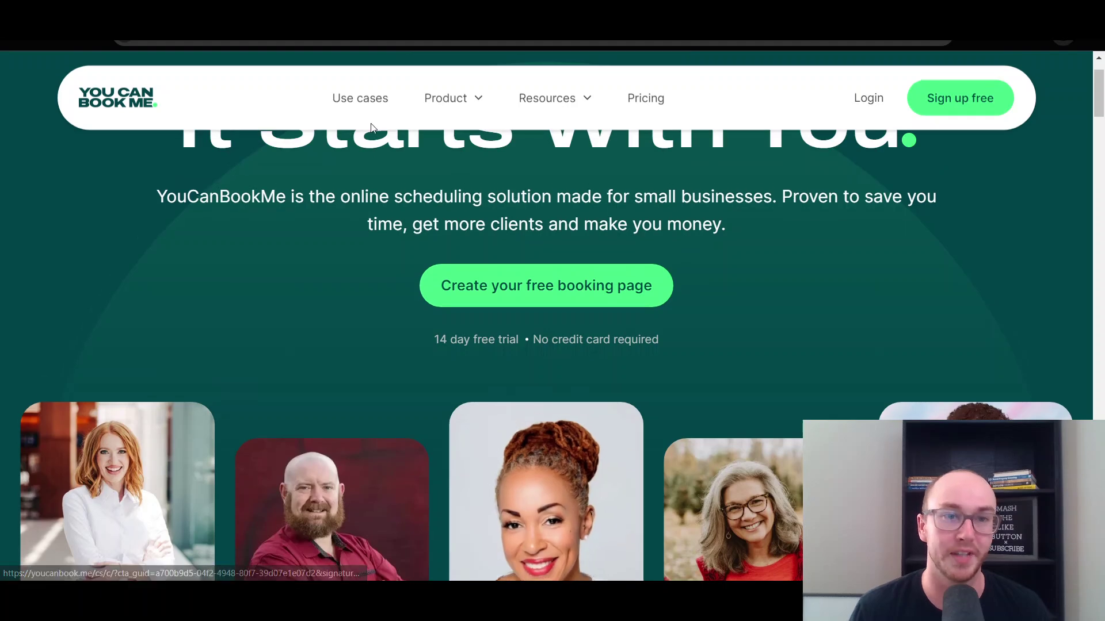
mouse_move(368, 107)
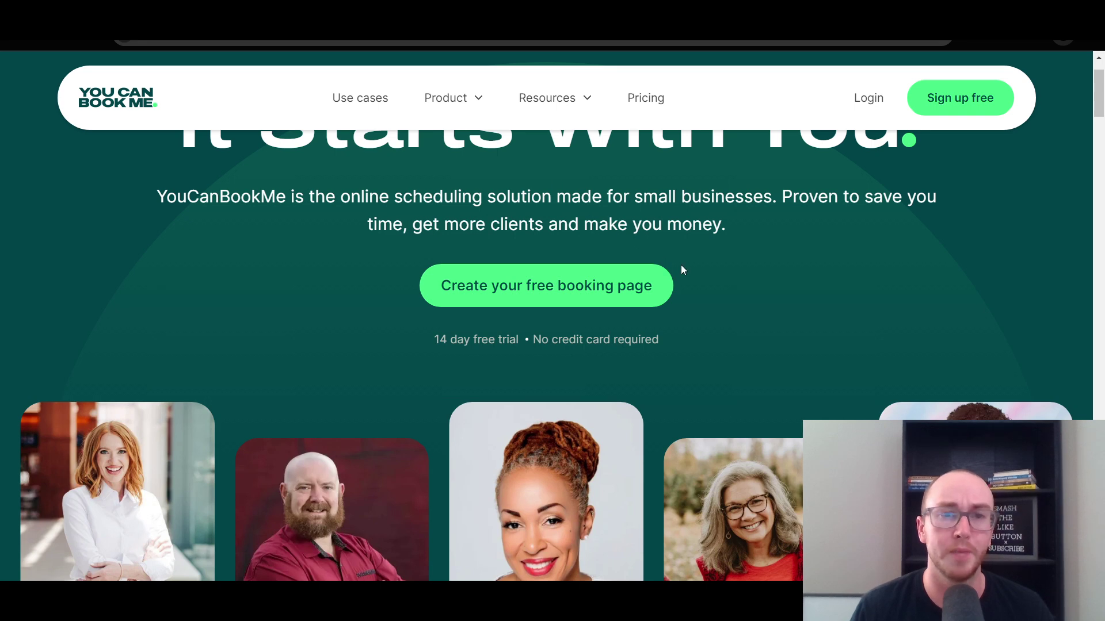
Step: Scroll past the example booking pages, highlighting the 42,599 bookings-today counter along the way
scroll(792, 316, "down", 10)
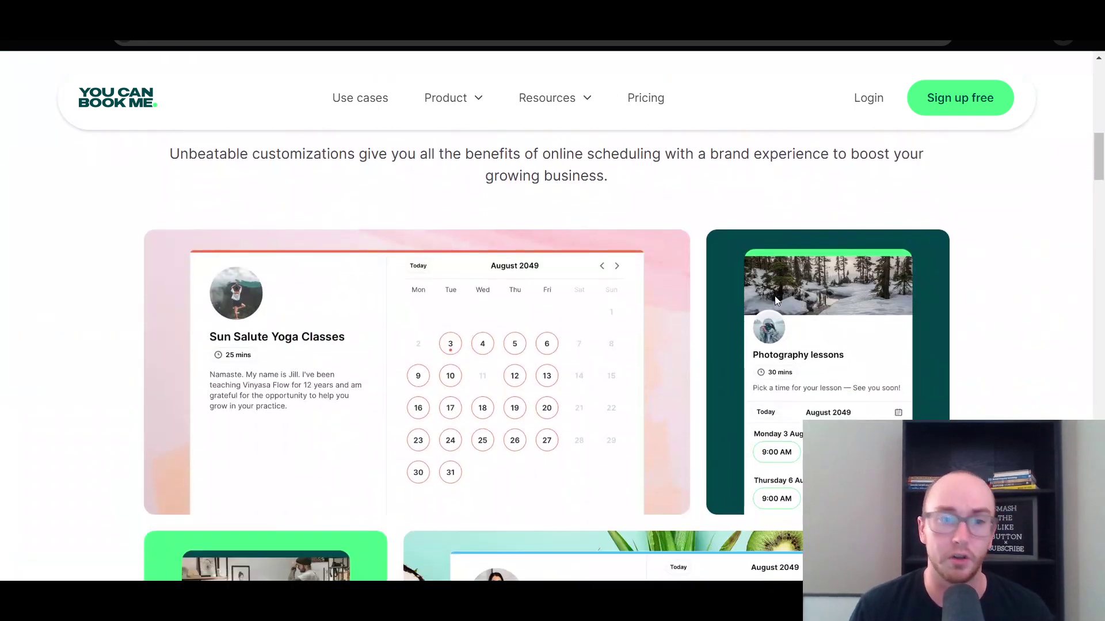
scroll(774, 300, "down", 1)
scroll(775, 300, "up", 3)
scroll(775, 299, "down", 2)
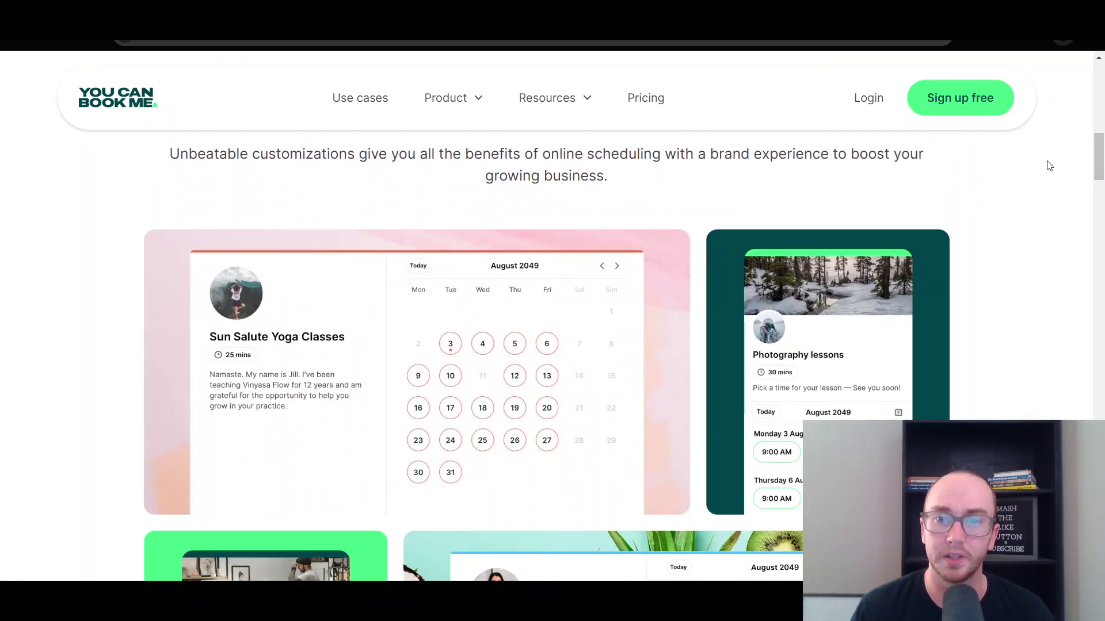
scroll(1096, 159, "down", 1)
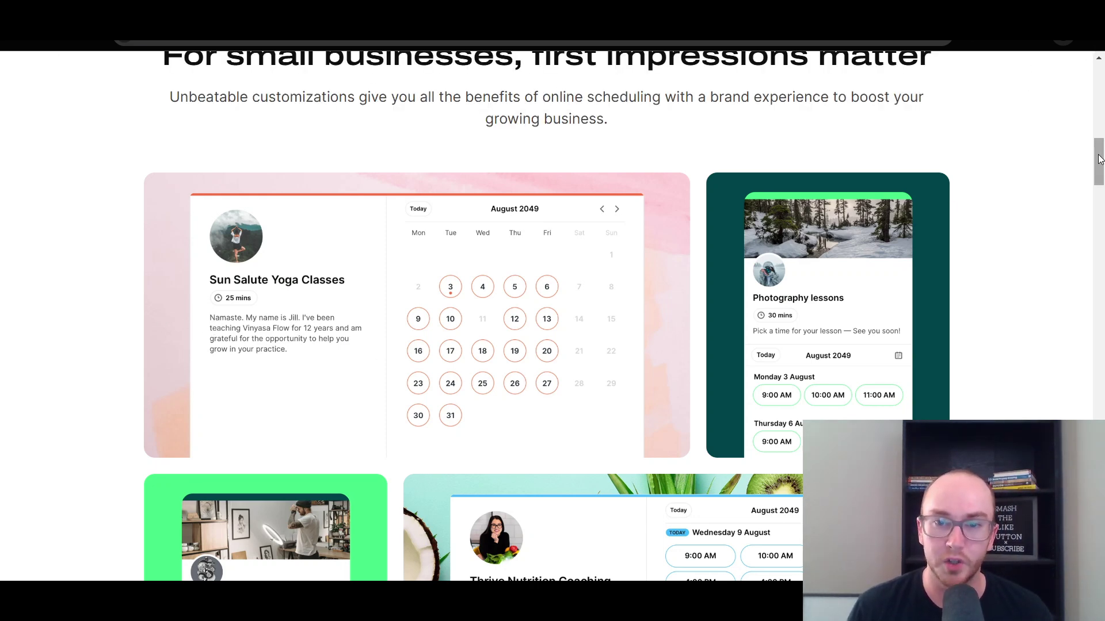
left_click_drag(1099, 159, 1099, 184)
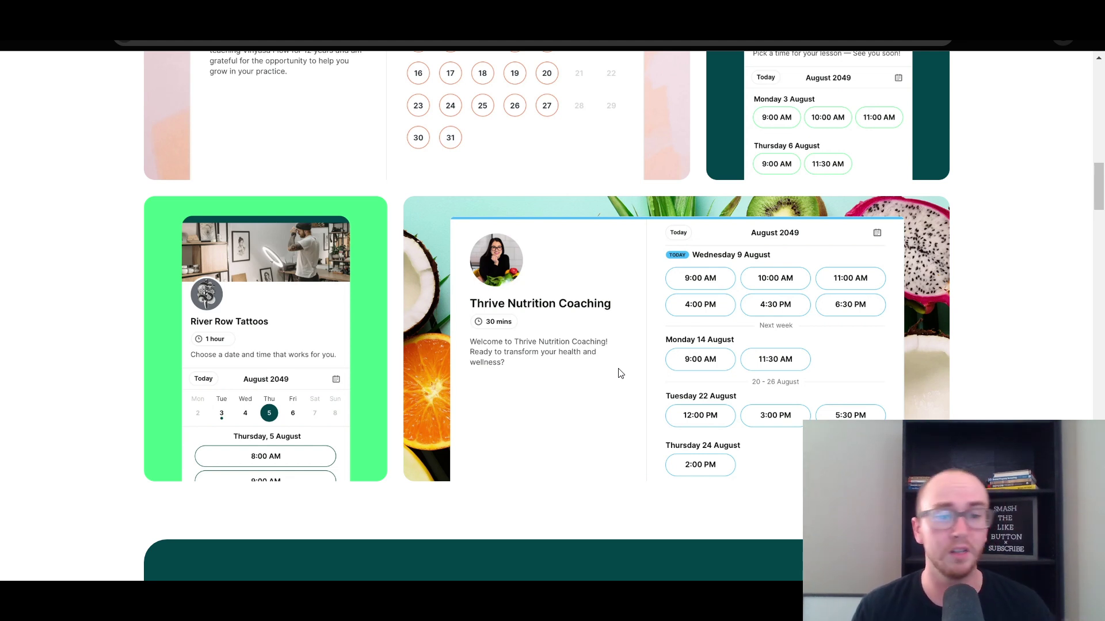
left_click_drag(1098, 183, 1098, 210)
scroll(570, 305, "down", 1)
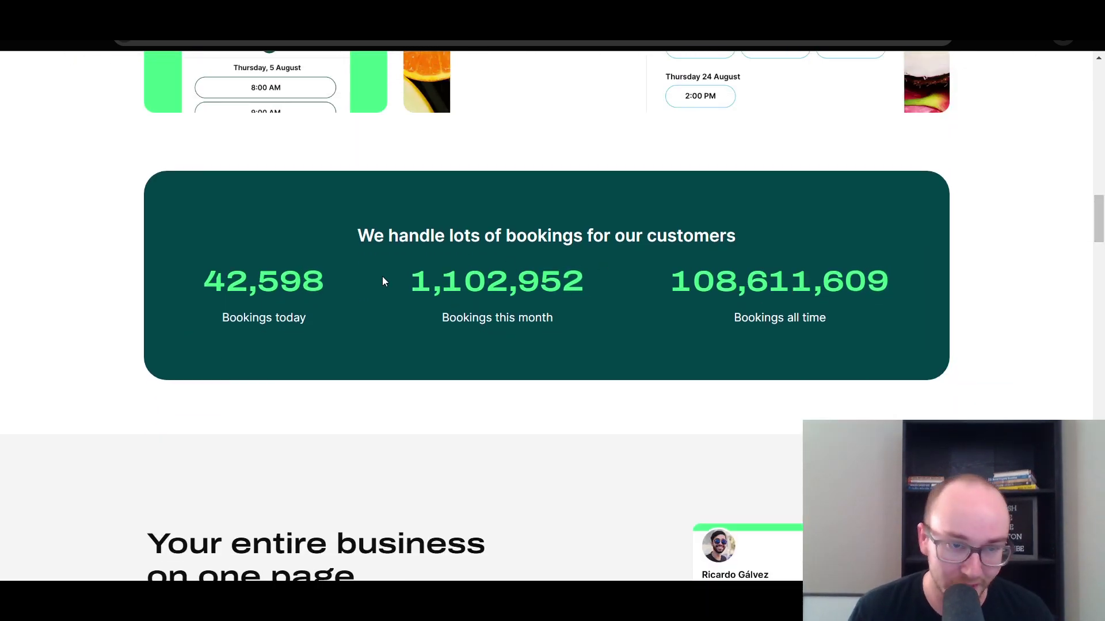
left_click_drag(199, 281, 335, 288)
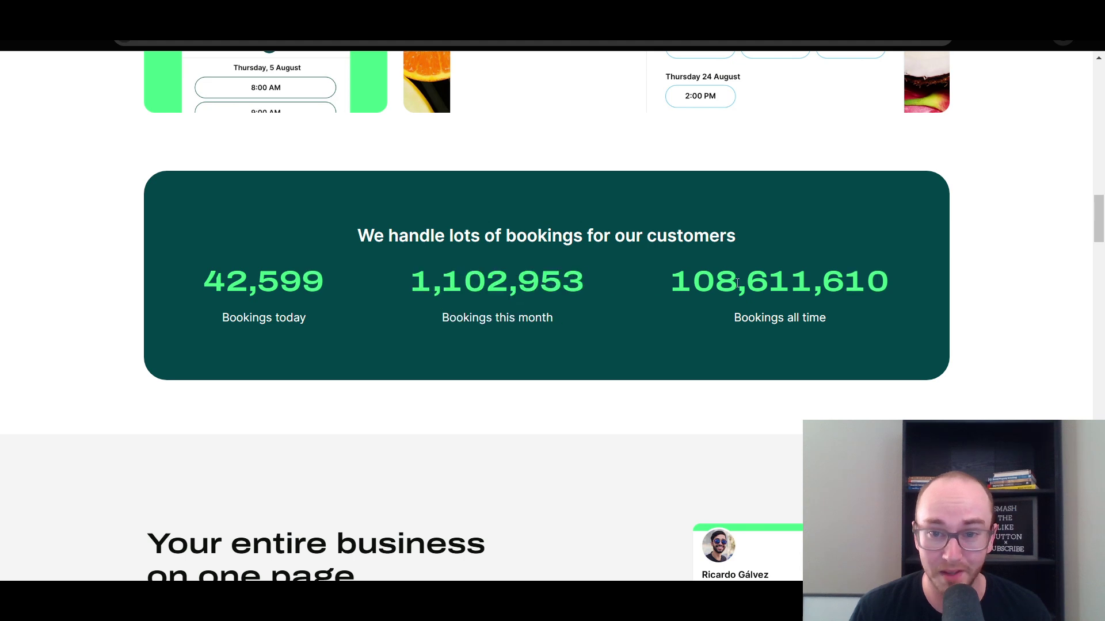
left_click_drag(1099, 217, 1091, 250)
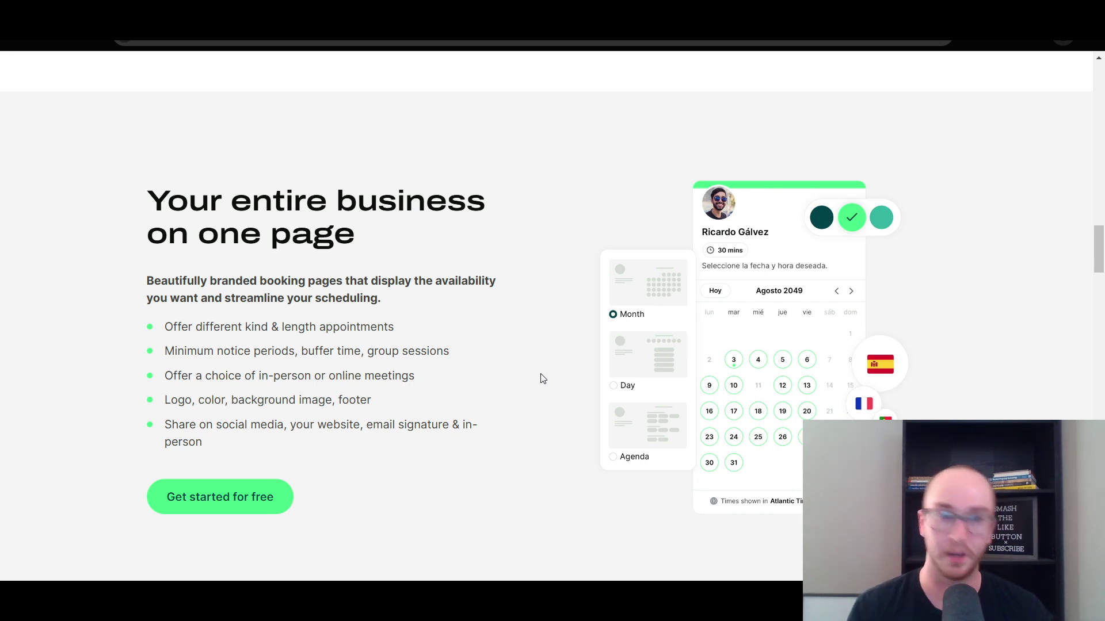
Step: Scroll to 'Make money, build your company' and highlight its heading and take-payment sentence
scroll(541, 379, "down", 5)
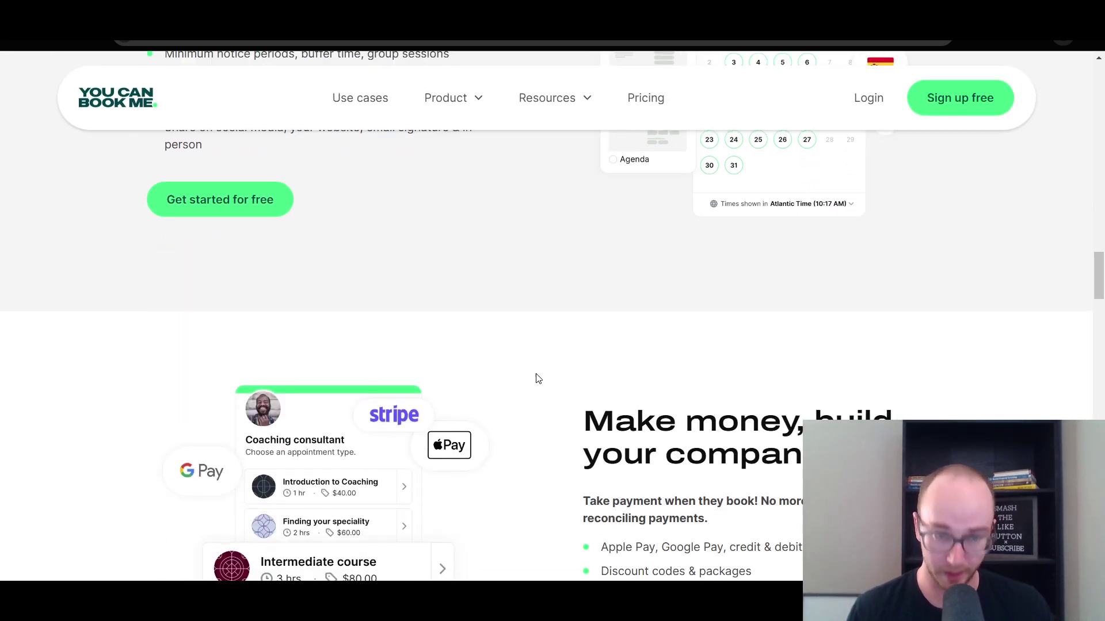
scroll(538, 379, "down", 2)
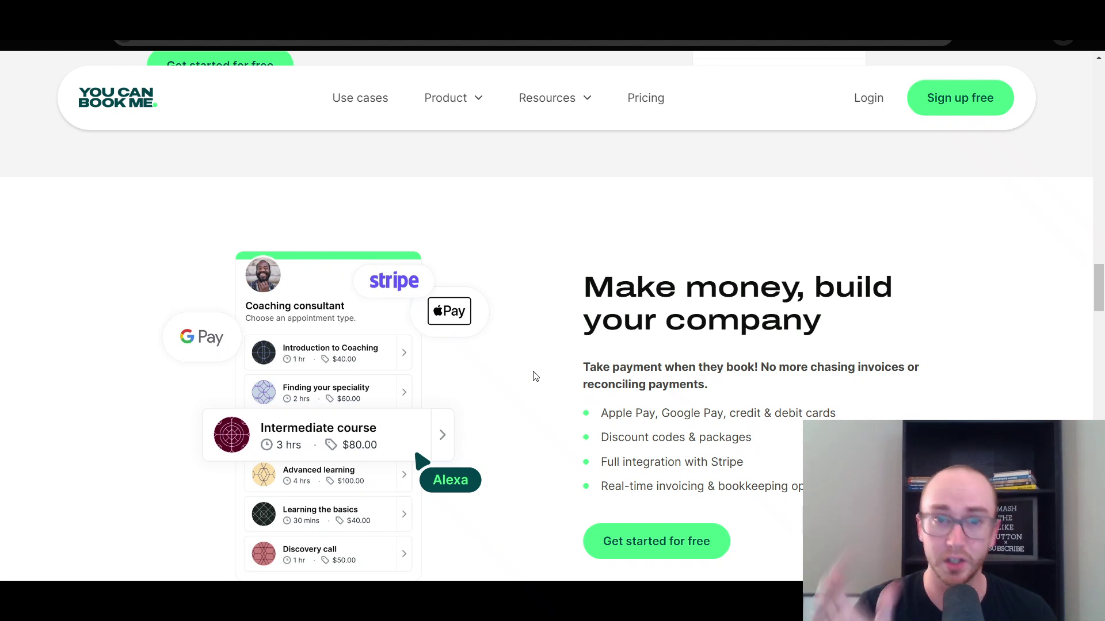
scroll(532, 376, "down", 1)
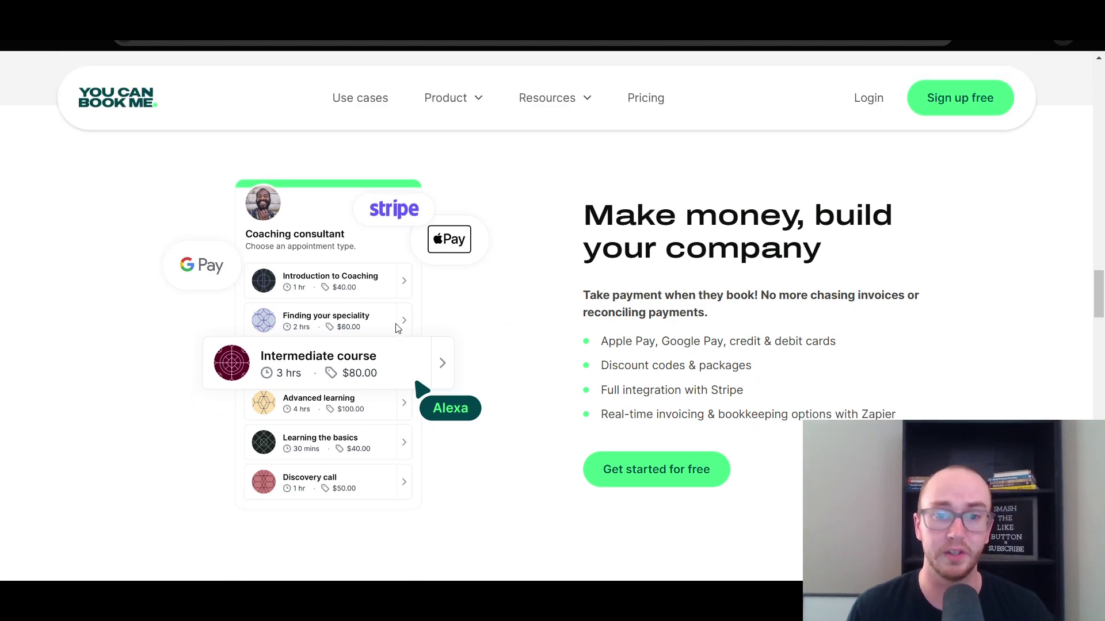
left_click_drag(603, 207, 822, 259)
left_click(821, 258)
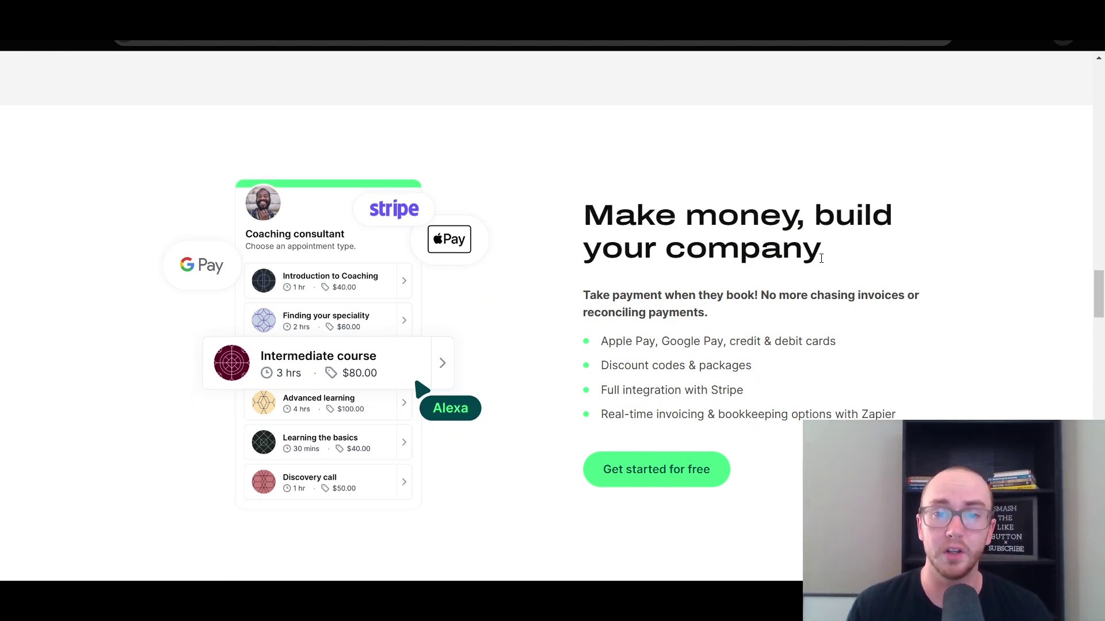
left_click_drag(581, 299, 742, 316)
left_click(787, 337)
left_click(742, 317)
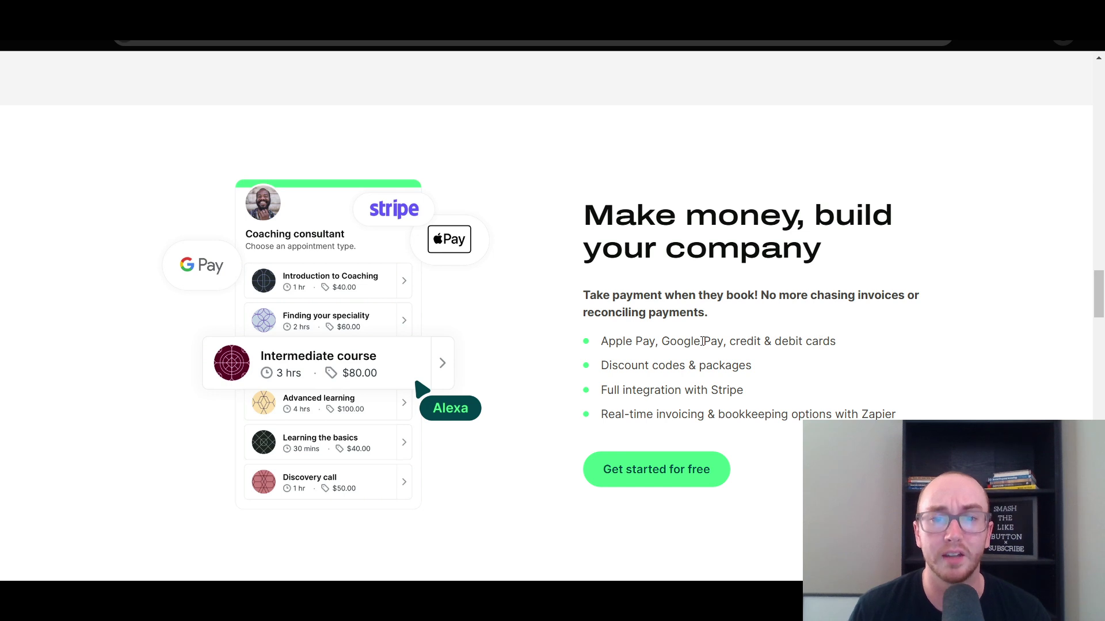
Step: Highlight the payment method, Discount codes & packages, and Full integration with Stripe bullets
left_click_drag(630, 344, 860, 358)
left_click(750, 338)
left_click_drag(600, 366, 755, 367)
left_click(720, 371)
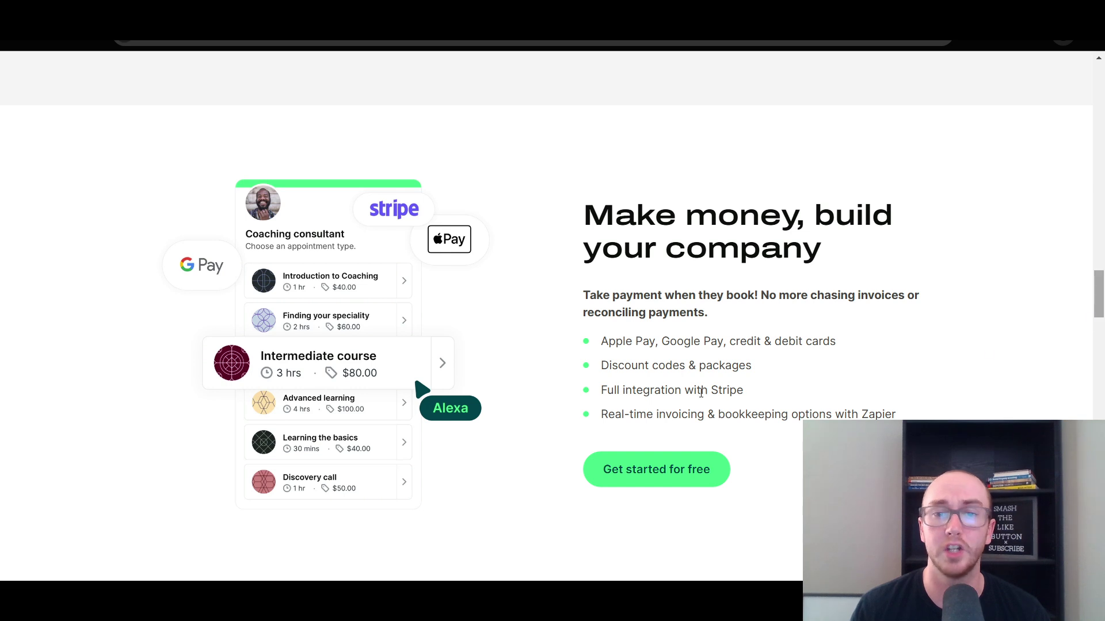
left_click_drag(594, 395, 763, 388)
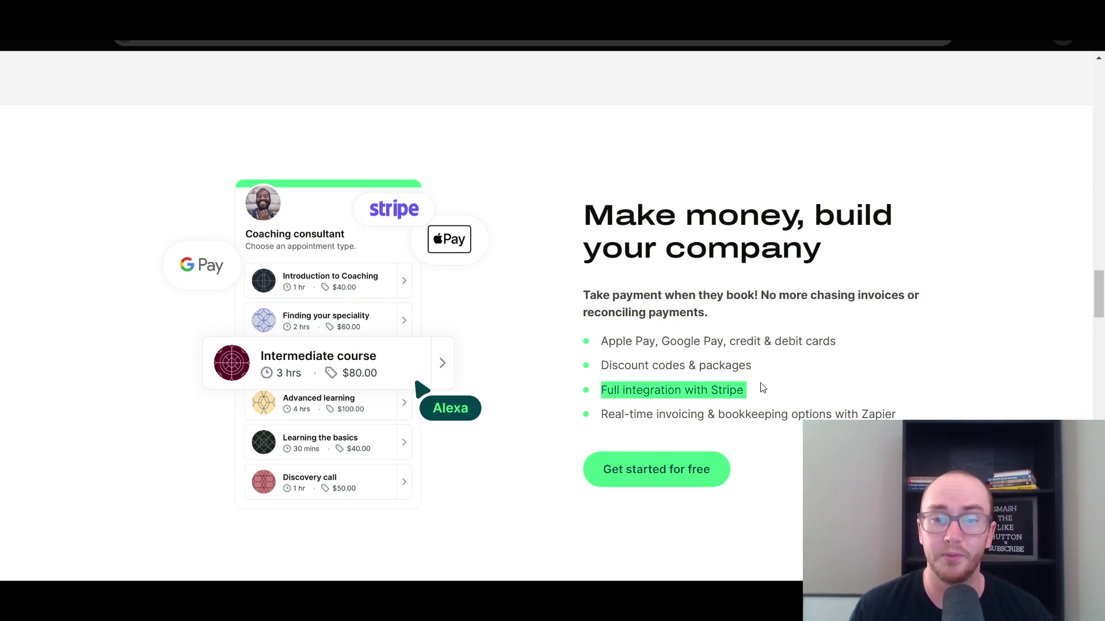
left_click(824, 394)
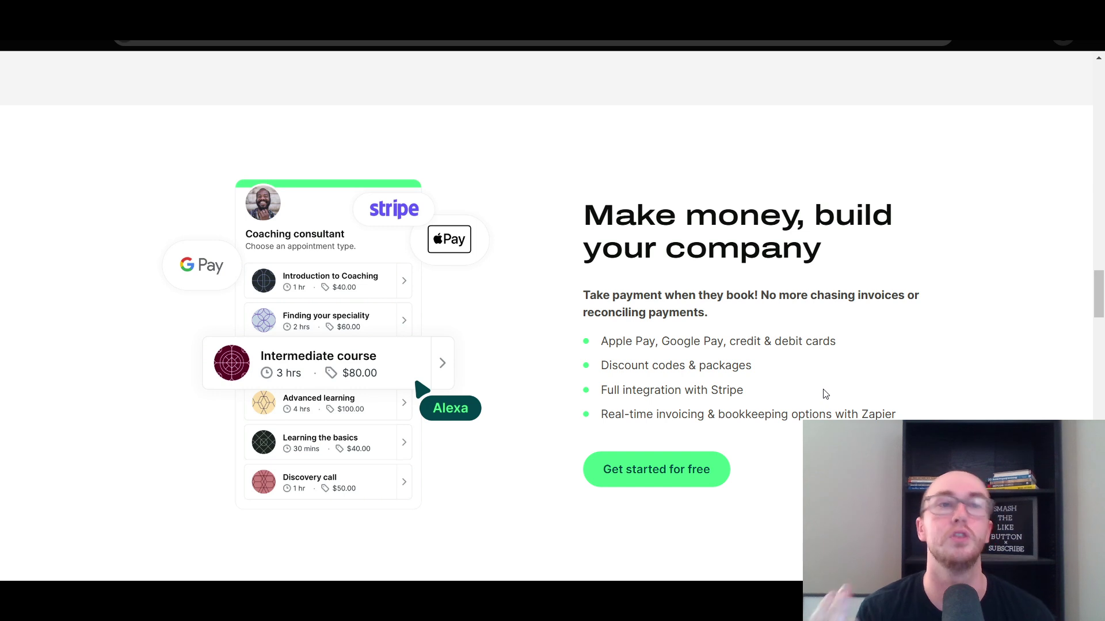
double_click(713, 394)
left_click(754, 389)
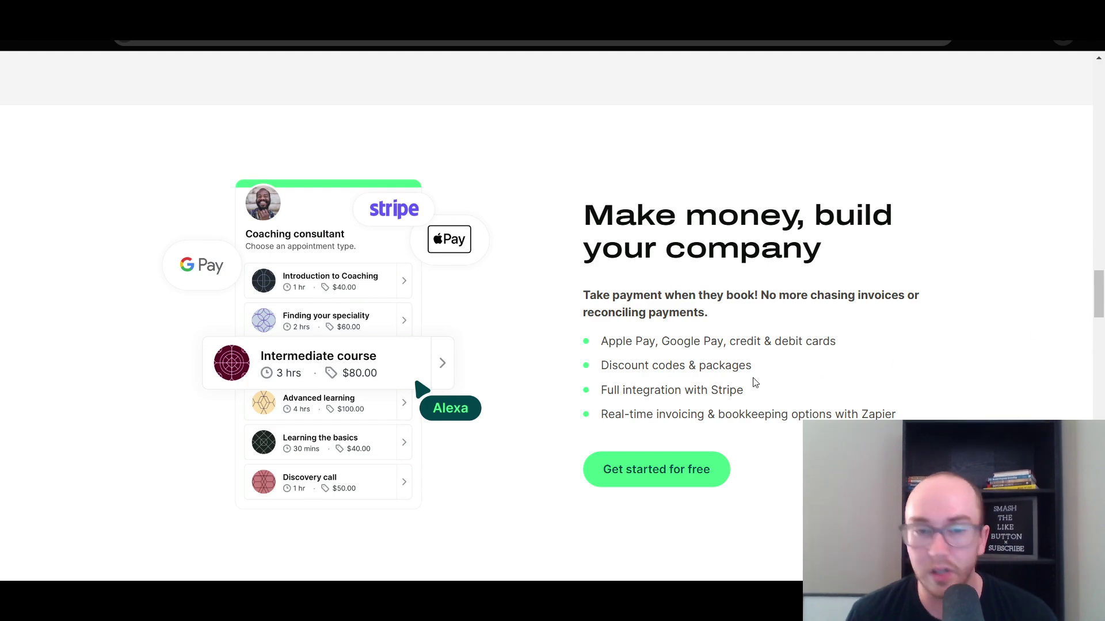
Step: Scroll on to the 'Integrate with your favorite apps' section
left_click_drag(1099, 305, 1096, 394)
scroll(651, 370, "down", 4)
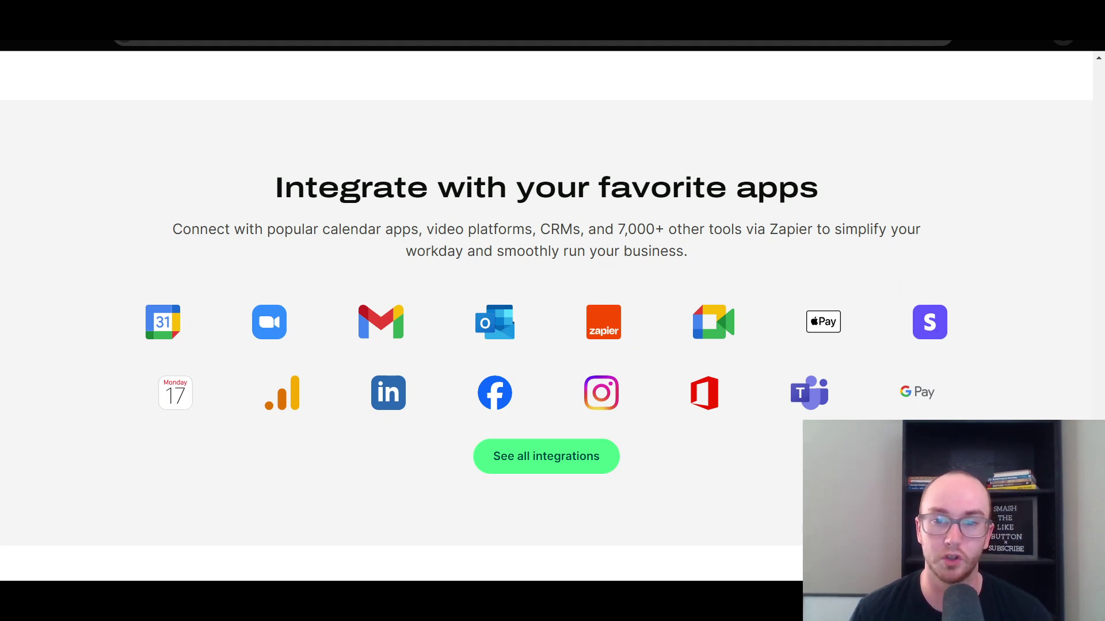
scroll(899, 385, "down", 8)
Step: Jump back to the top and review the Free plan's calendar connection and two included limits
key("Home")
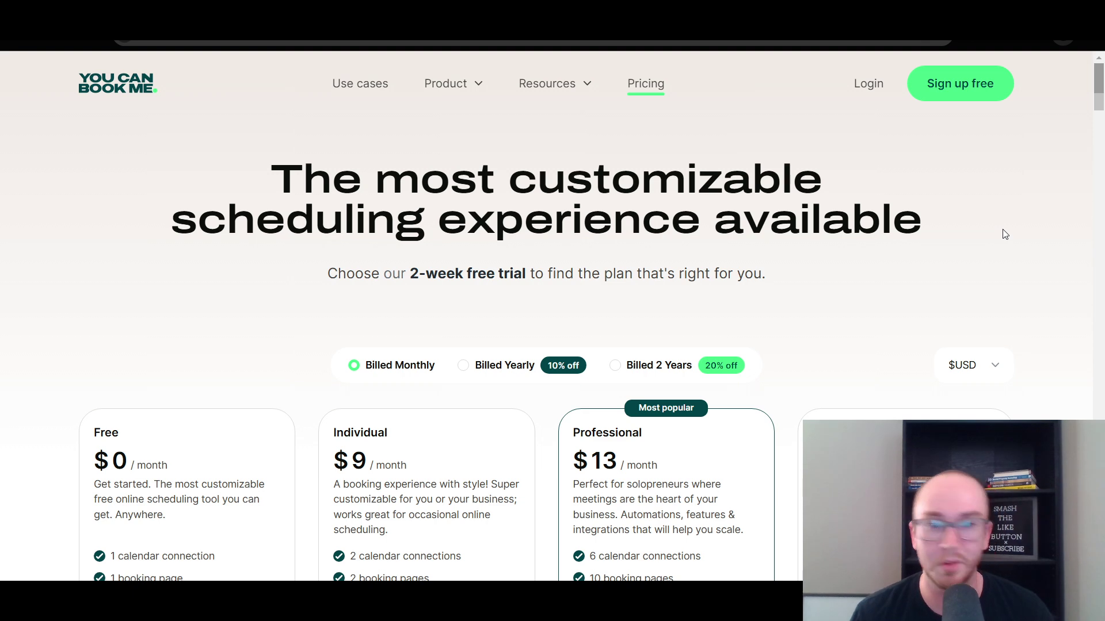
left_click_drag(1099, 93, 1098, 111)
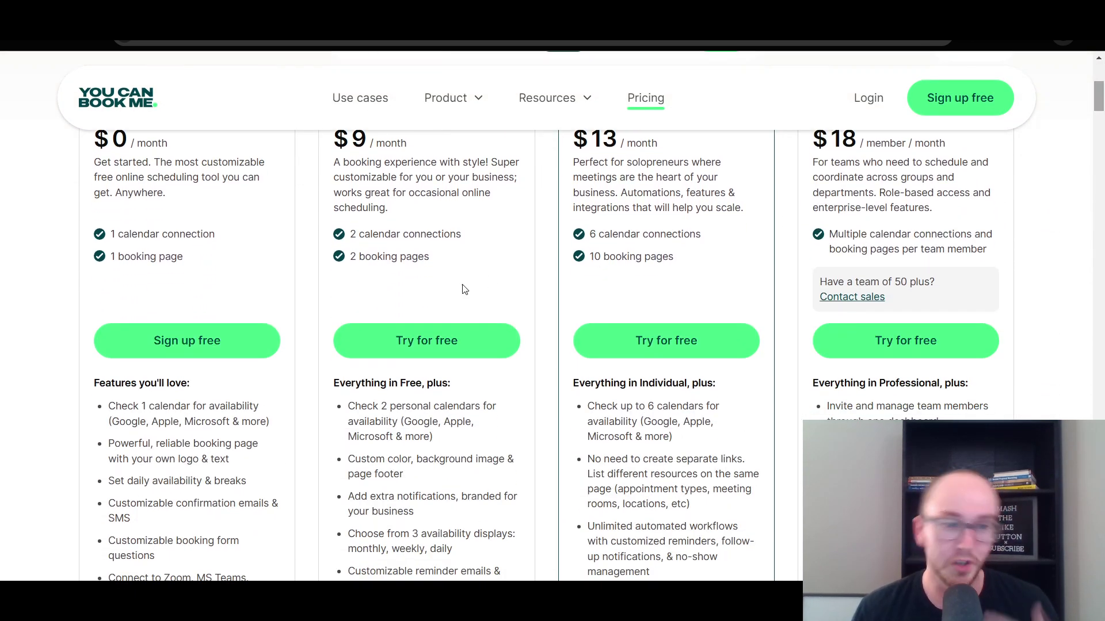
scroll(207, 420, "up", 1)
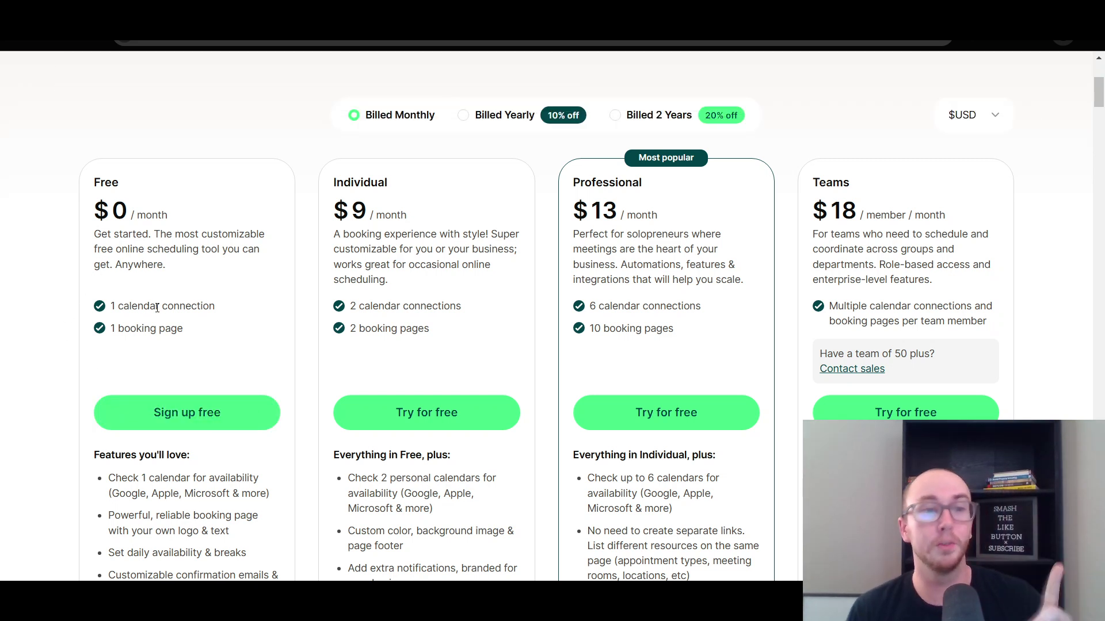
left_click_drag(102, 309, 186, 317)
left_click(208, 316)
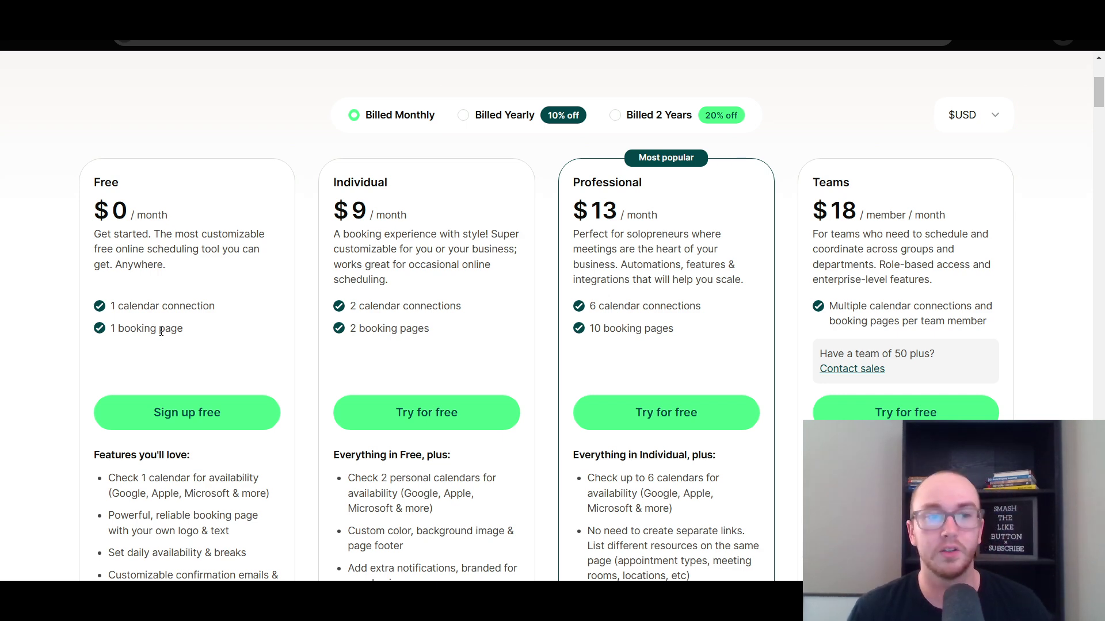
left_click_drag(114, 310, 231, 323)
left_click(232, 326)
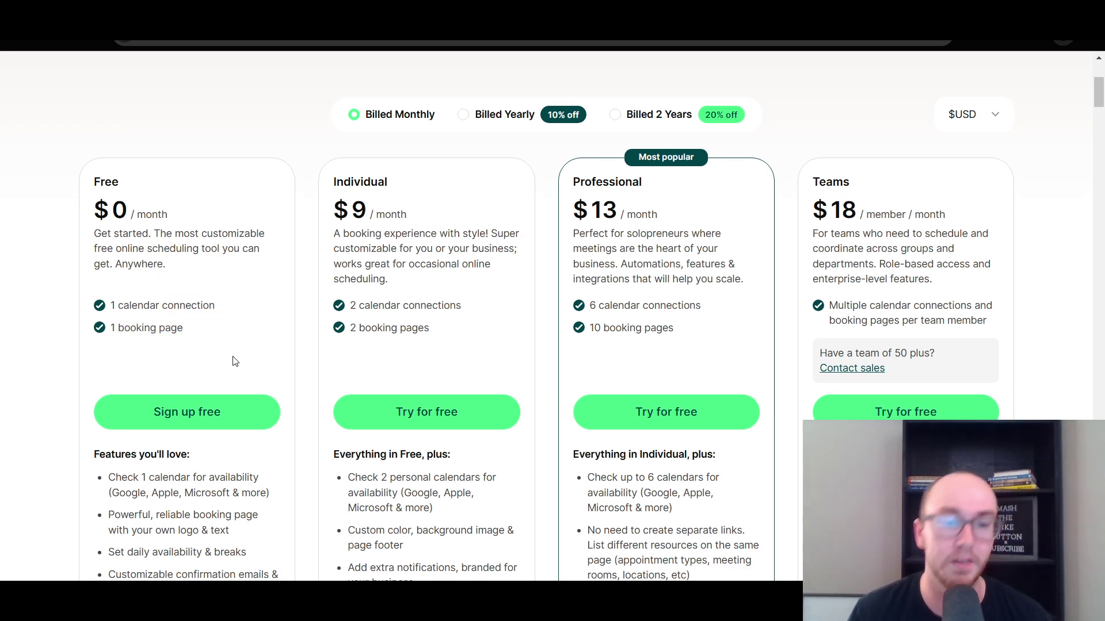
scroll(234, 362, "down", 5)
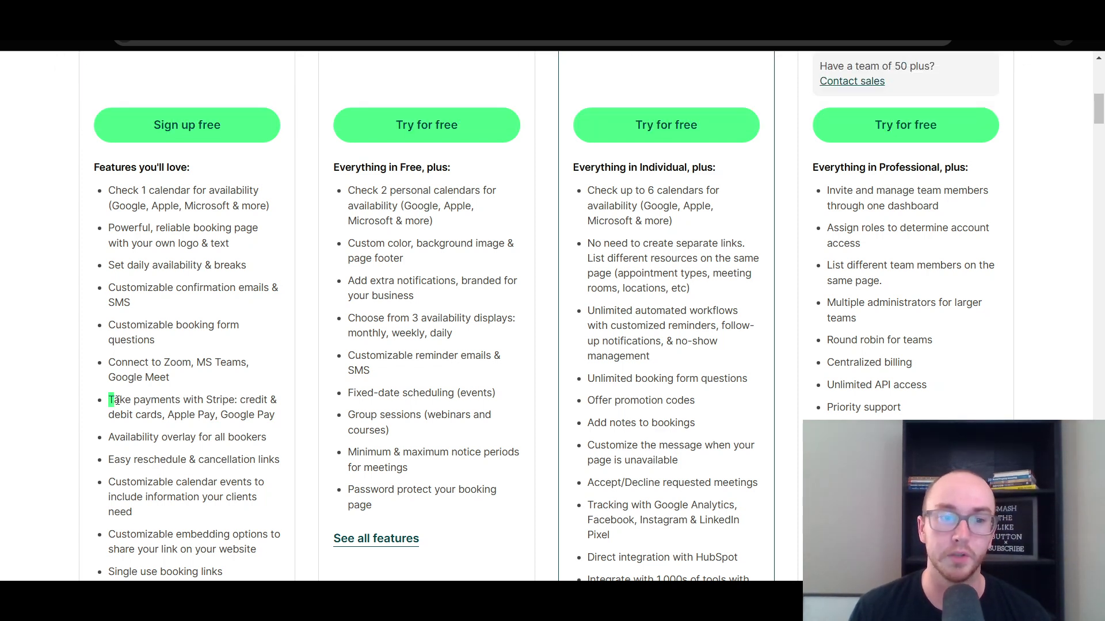
left_click_drag(111, 401, 280, 416)
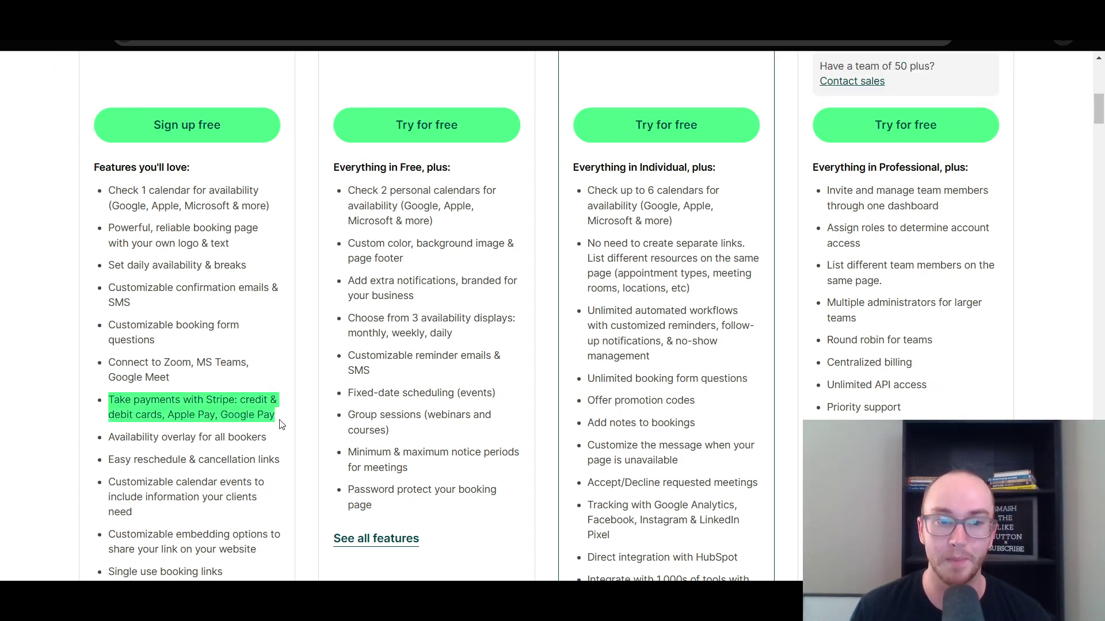
left_click(281, 423)
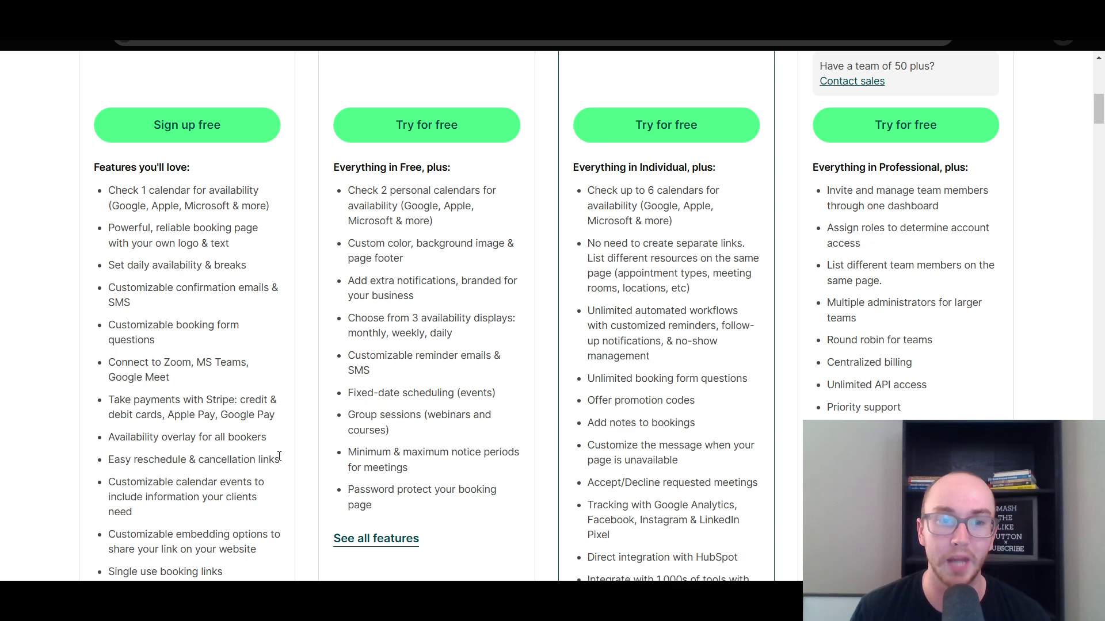
scroll(280, 457, "down", 3)
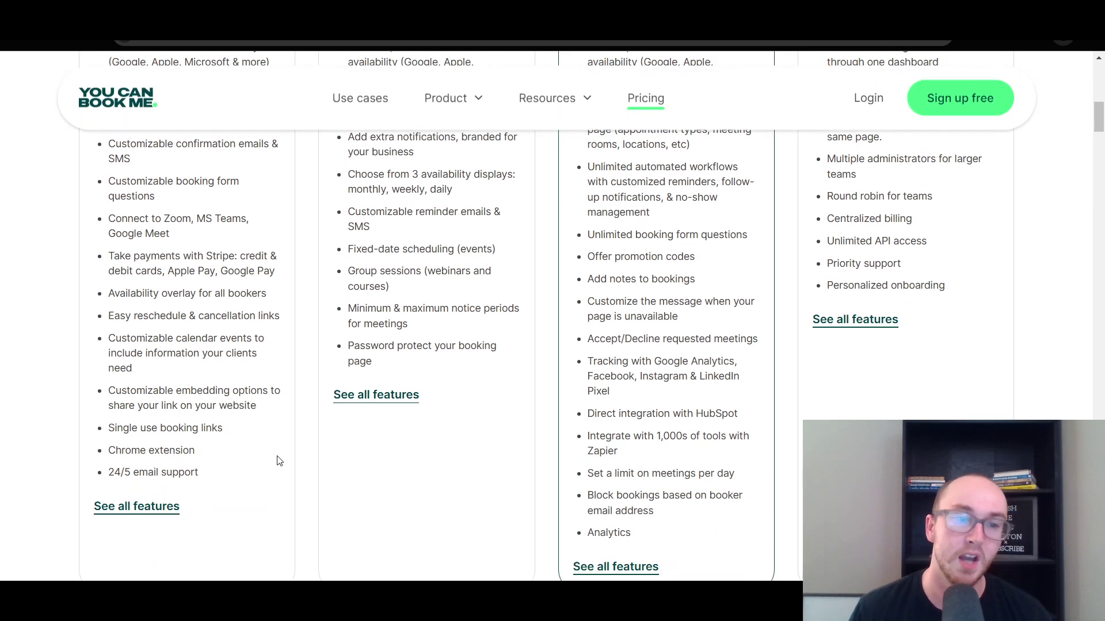
scroll(279, 461, "up", 7)
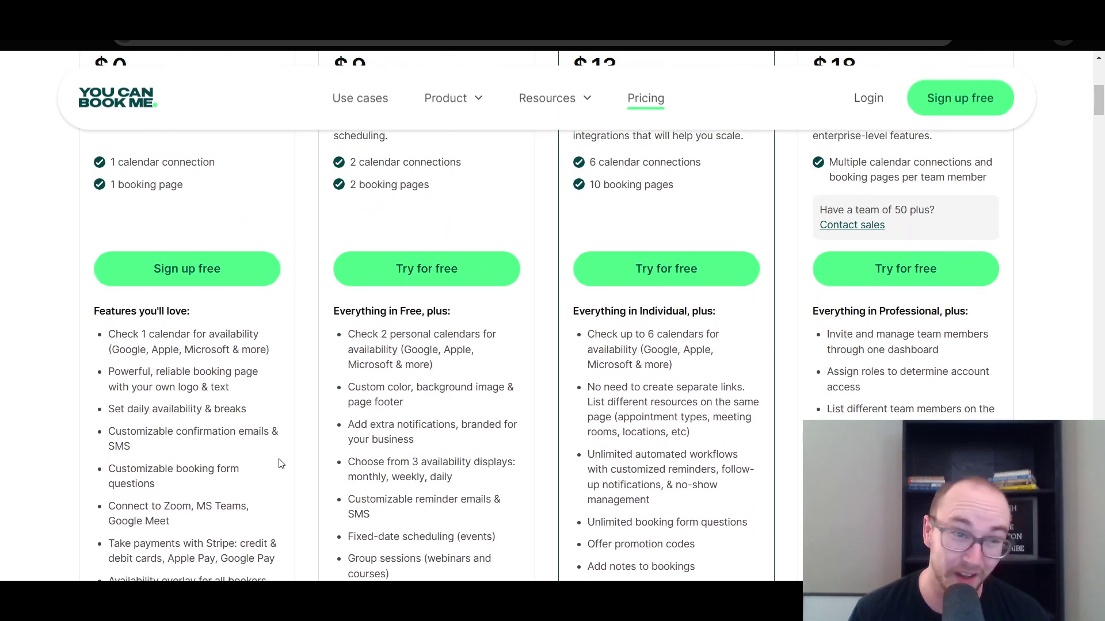
scroll(281, 463, "up", 3)
scroll(280, 462, "up", 2)
scroll(279, 461, "down", 4)
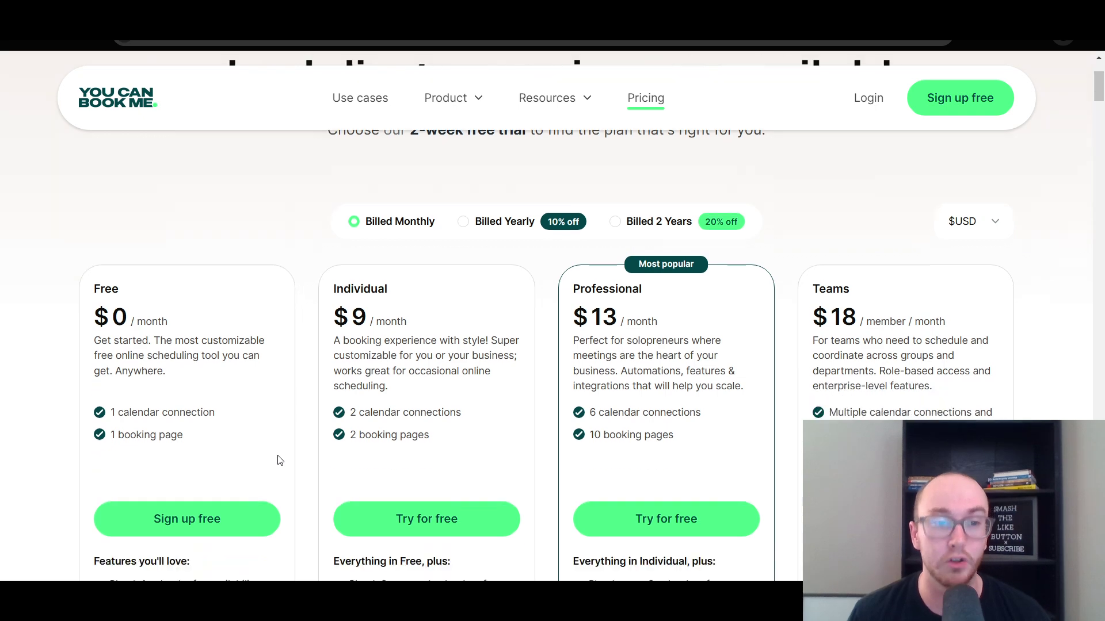
scroll(277, 460, "up", 1)
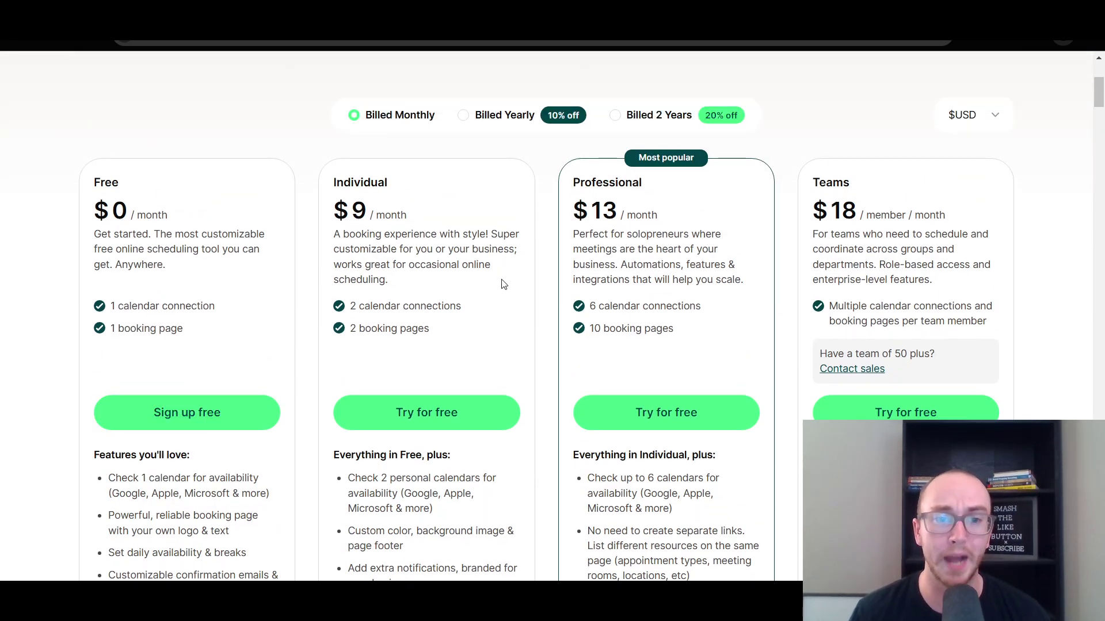
scroll(471, 345, "down", 2)
scroll(470, 348, "up", 1)
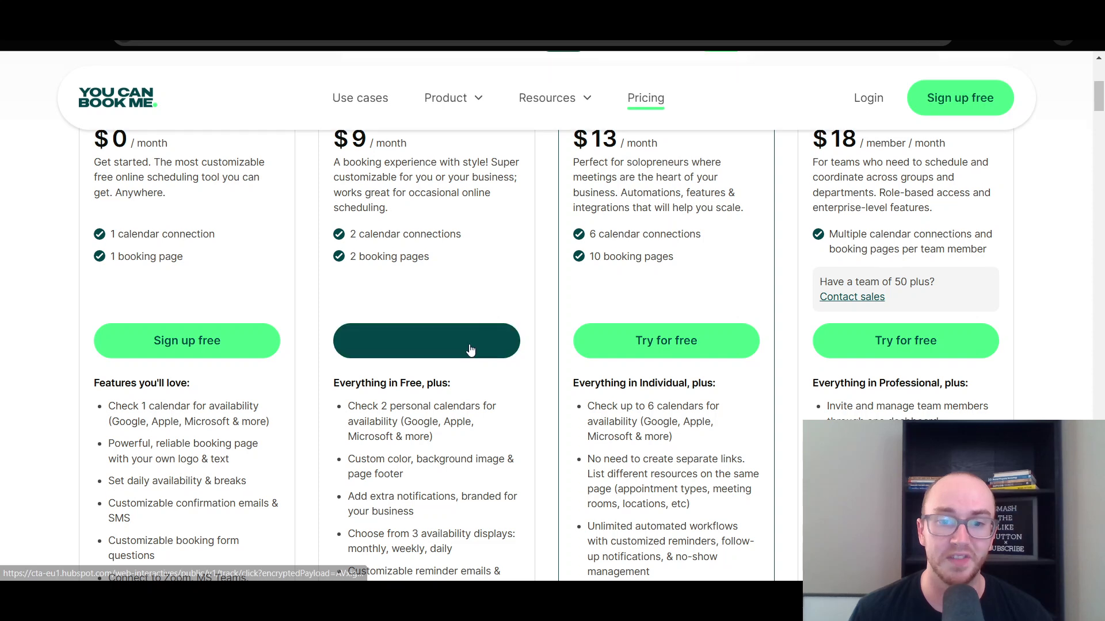
scroll(470, 350, "up", 2)
scroll(414, 257, "down", 1)
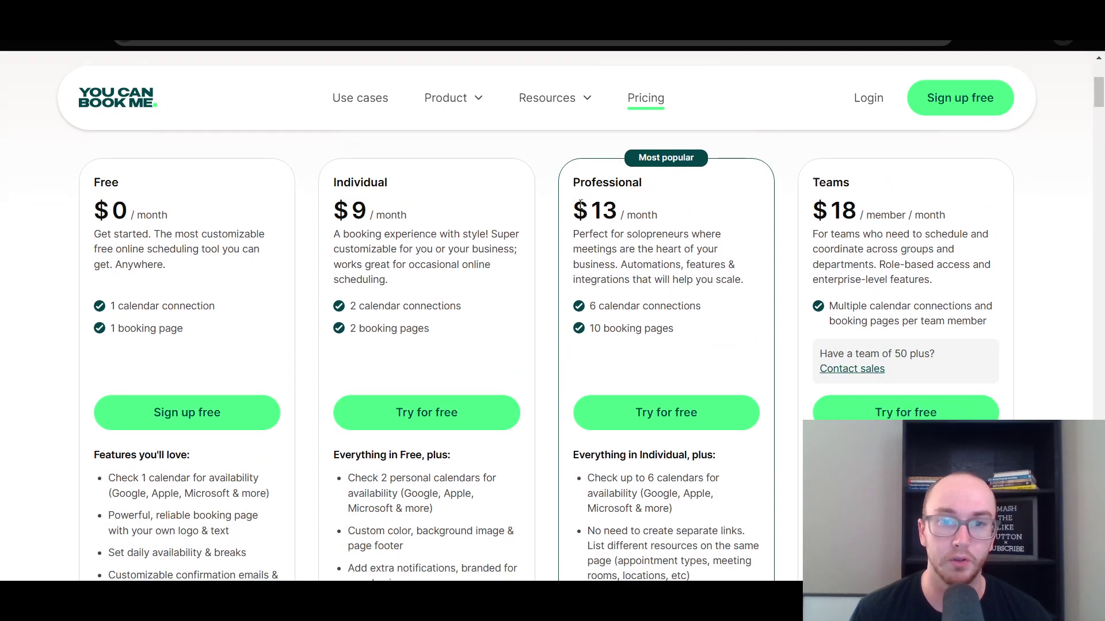
scroll(977, 288, "down", 1)
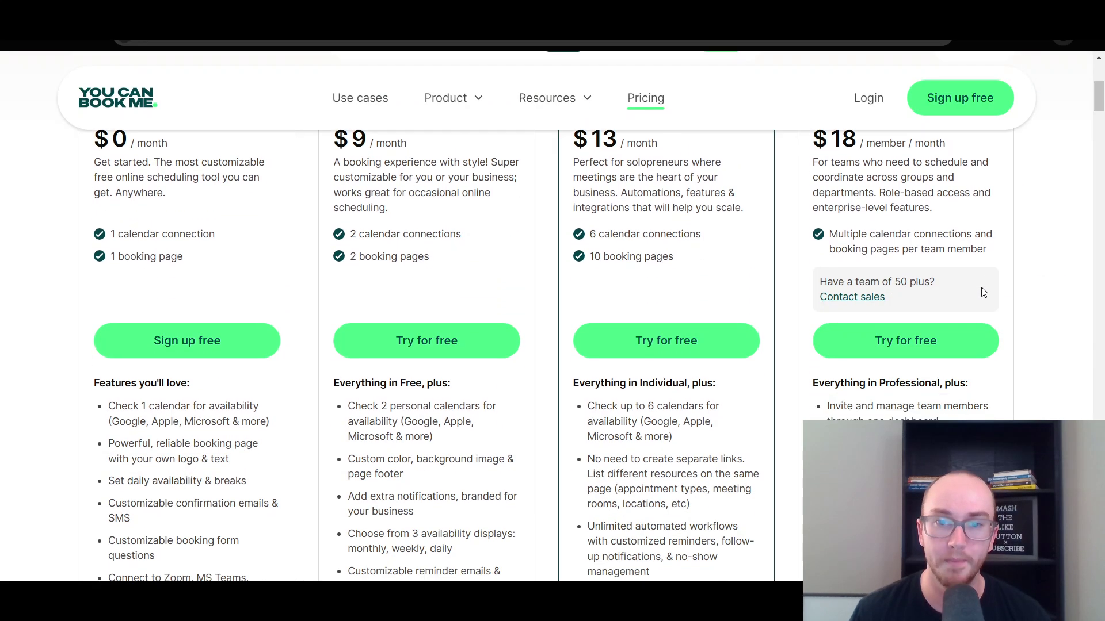
scroll(892, 253, "up", 1)
scroll(898, 248, "up", 1)
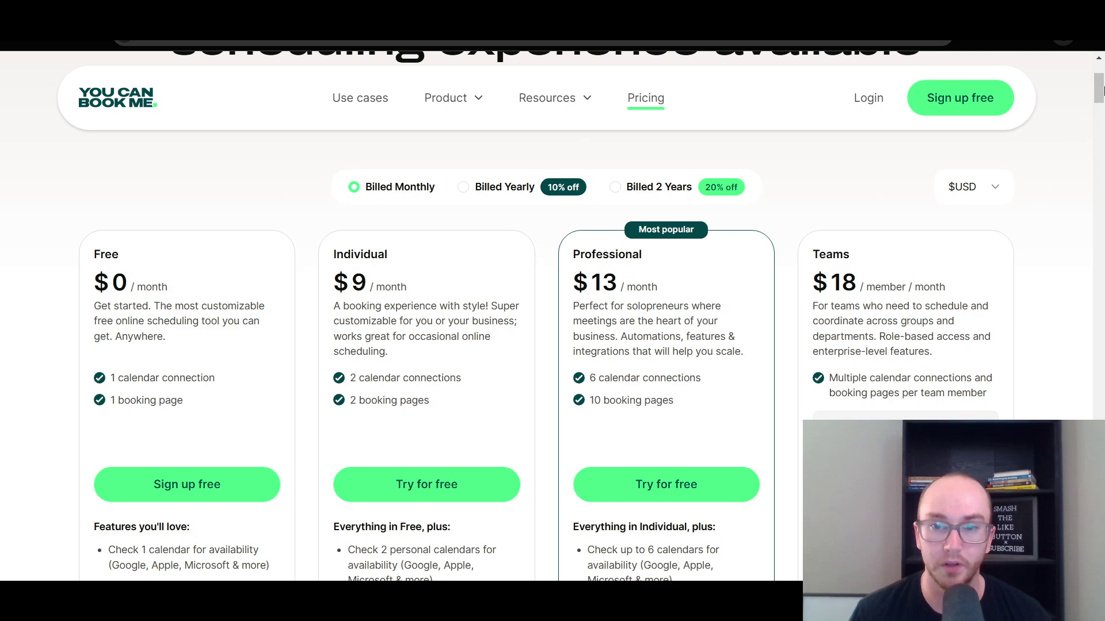
mouse_move(1100, 95)
left_mouse_down()
mouse_move(1101, 119)
mouse_move(1098, 100)
left_mouse_up()
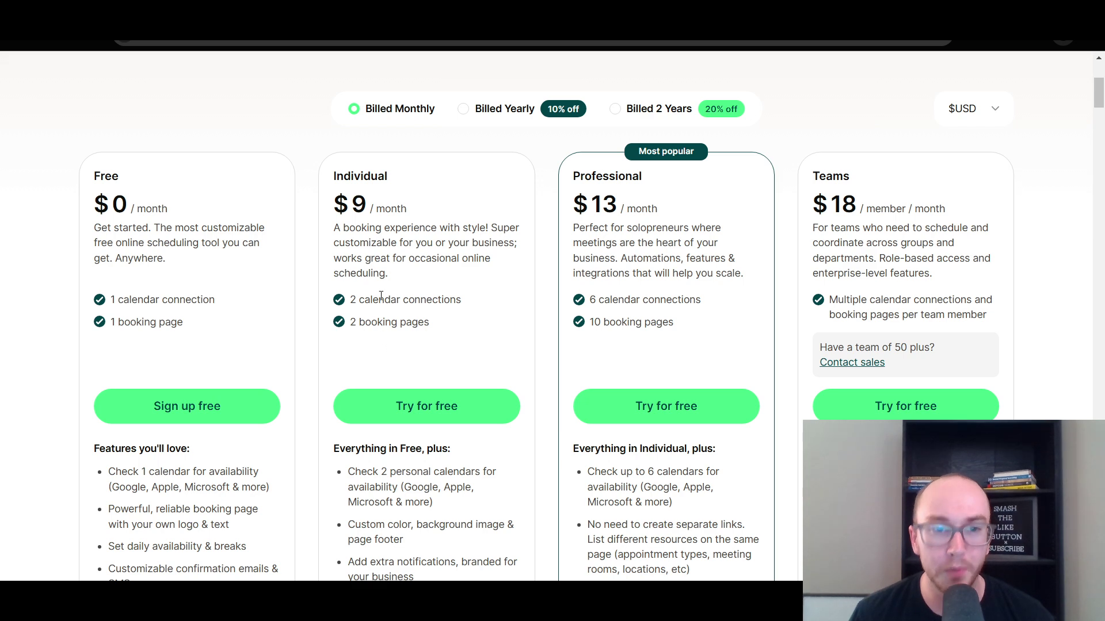
scroll(388, 311, "down", 5)
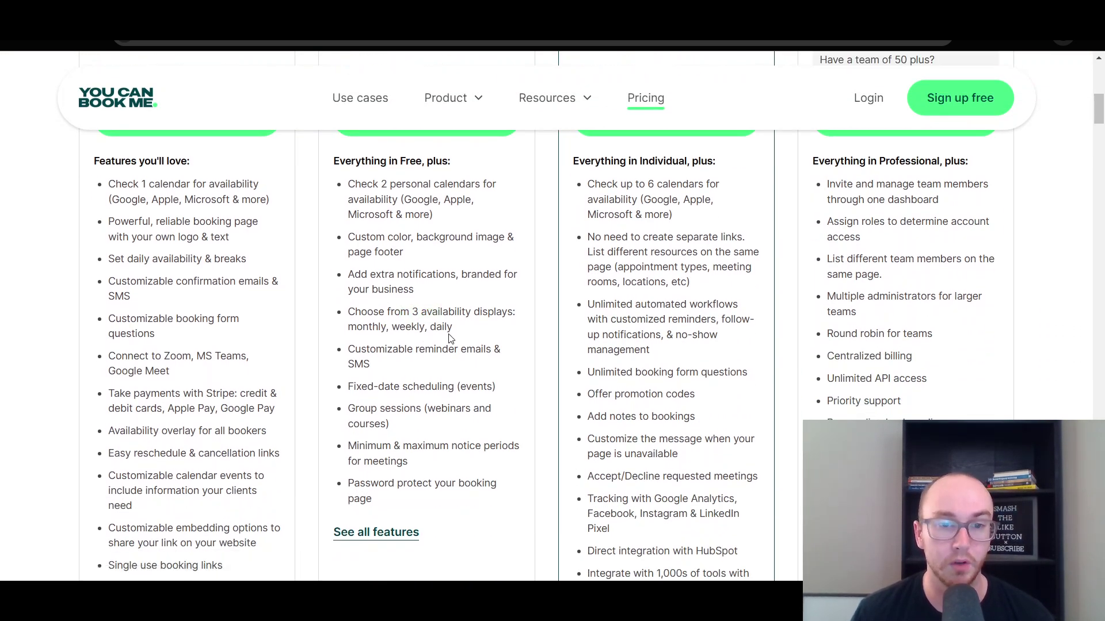
scroll(404, 315, "up", 4)
scroll(464, 431, "up", 2)
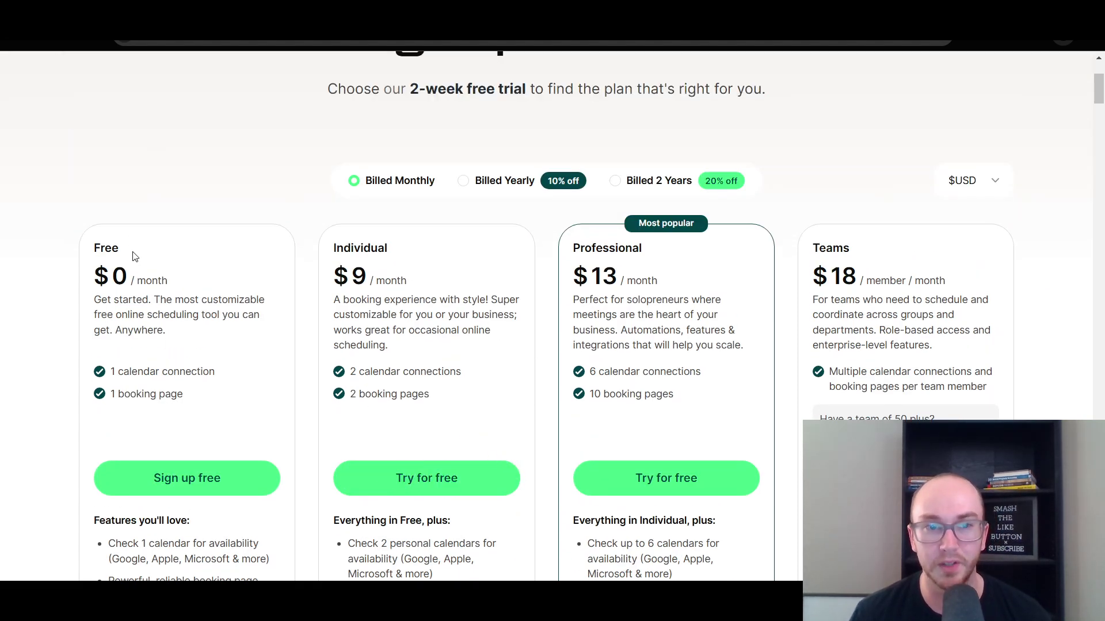
scroll(460, 366, "up", 1)
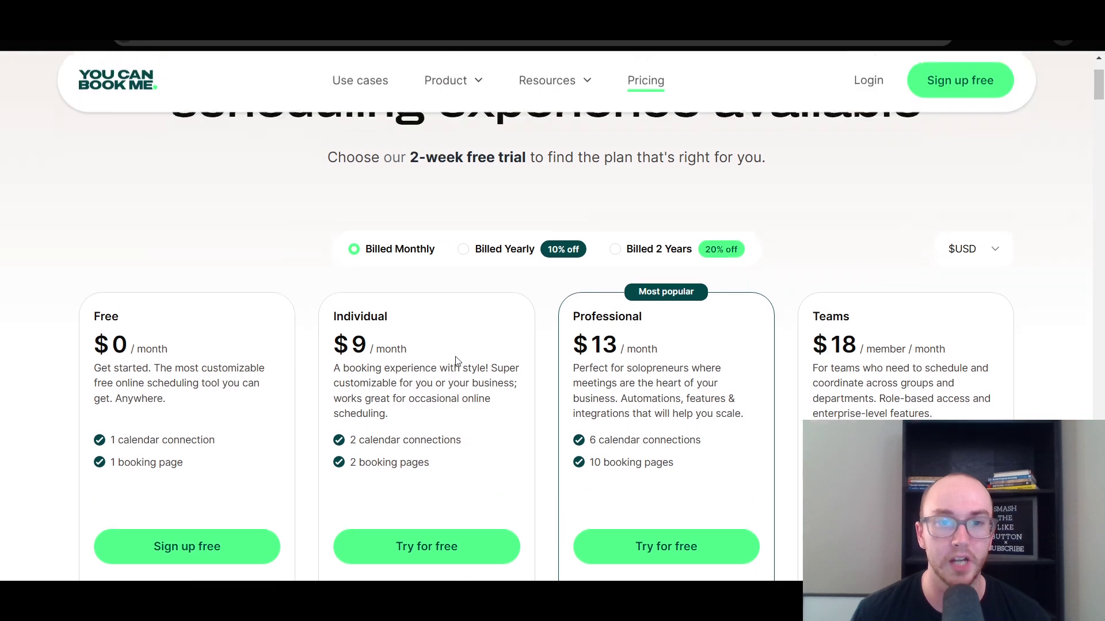
scroll(420, 229, "up", 1)
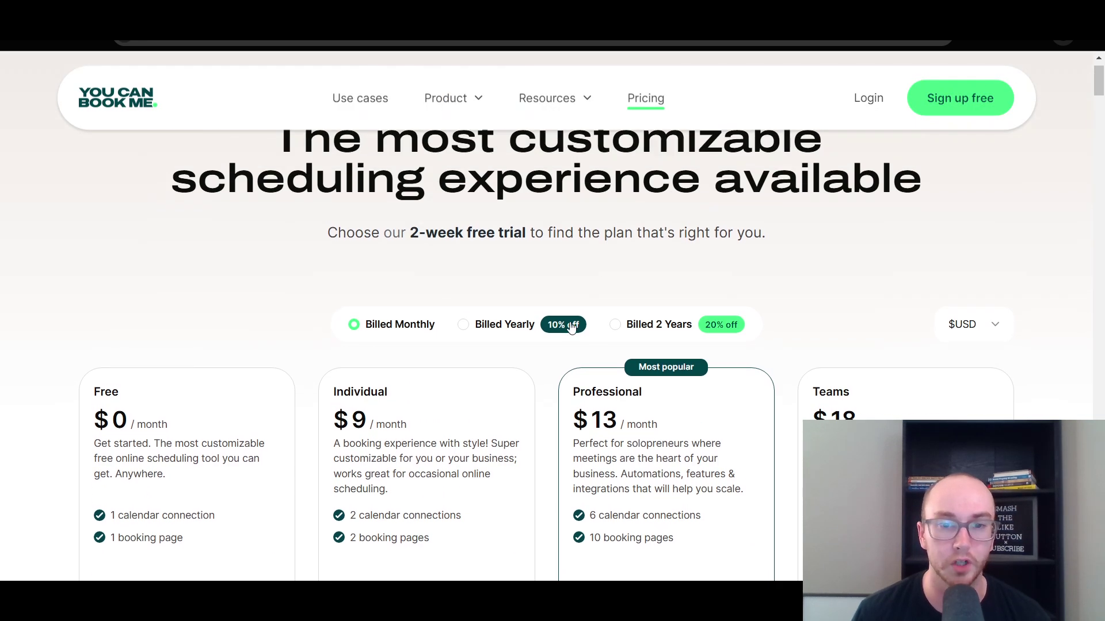
scroll(518, 391, "down", 1)
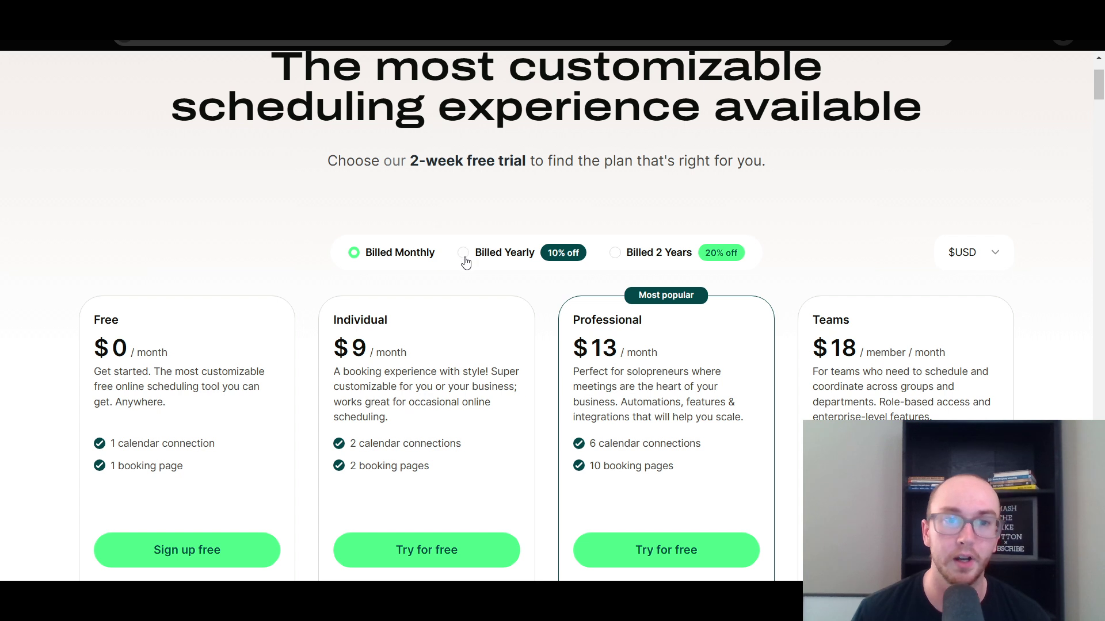
Step: Compare plan prices under yearly and two-year billing, then return to monthly billing
left_click(465, 257)
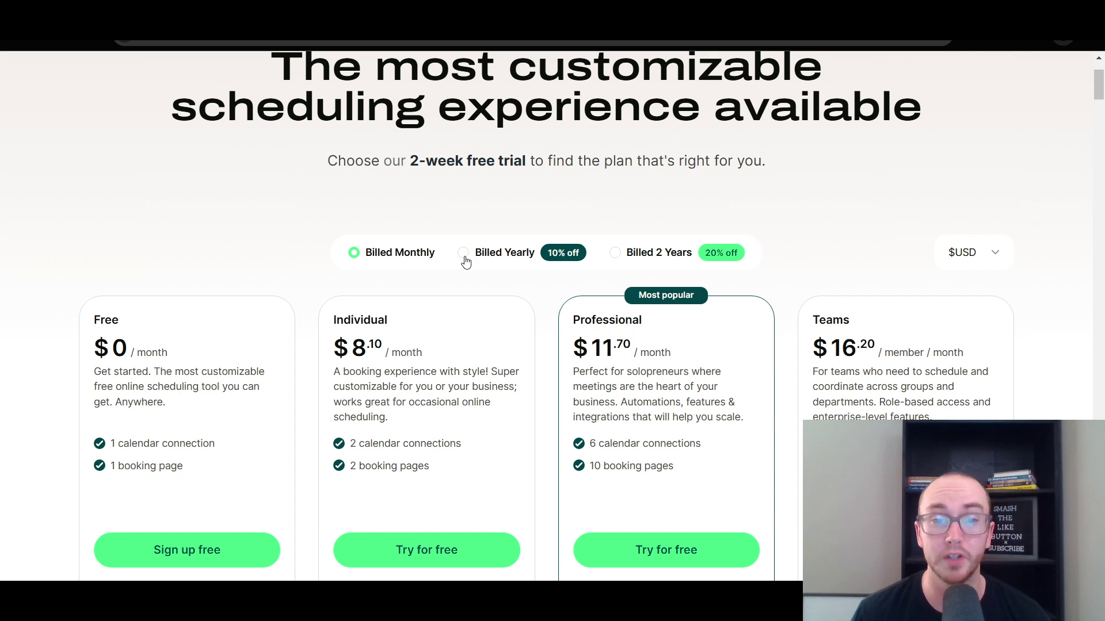
left_click(617, 255)
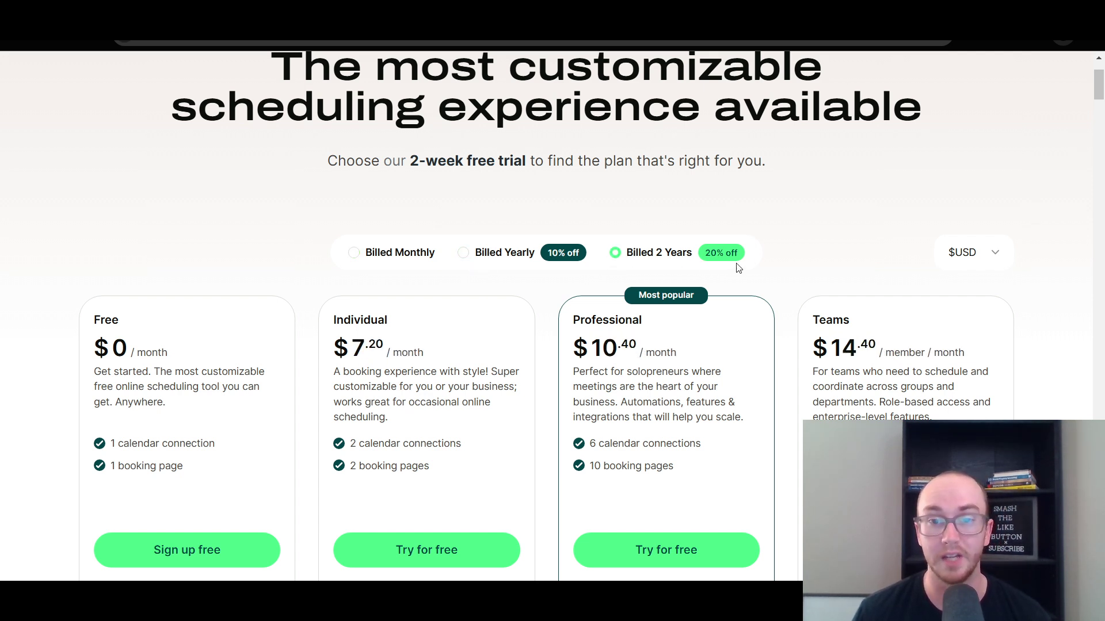
left_click(488, 257)
left_click(428, 260)
scroll(536, 356, "up", 2)
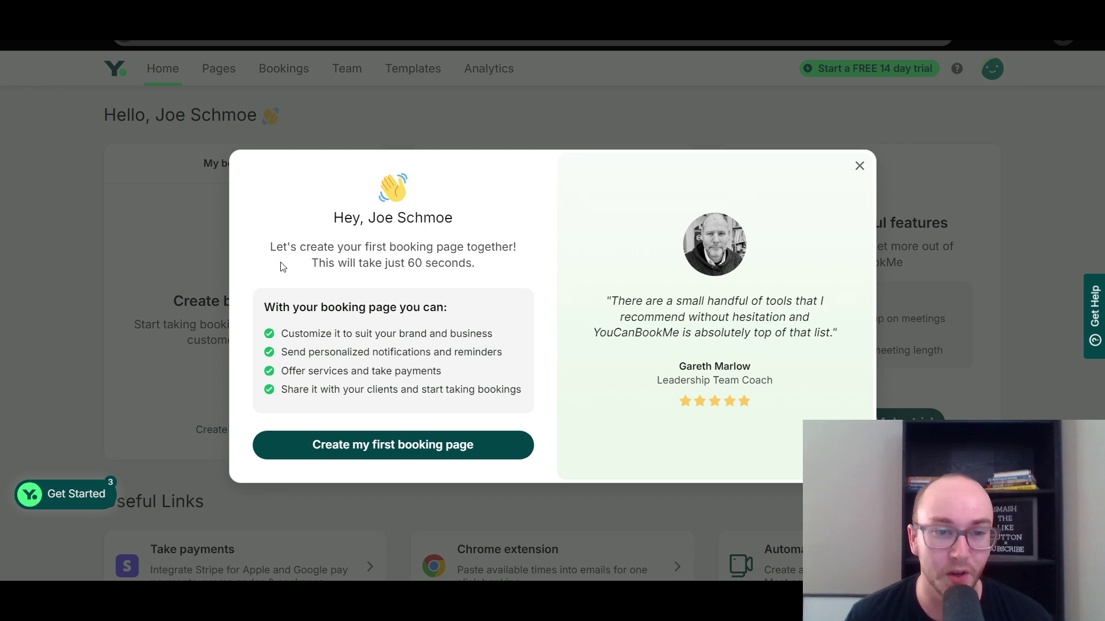
Step: Read the welcome dialog's intro and booking page benefits, then start the first booking page
left_click_drag(269, 247, 449, 282)
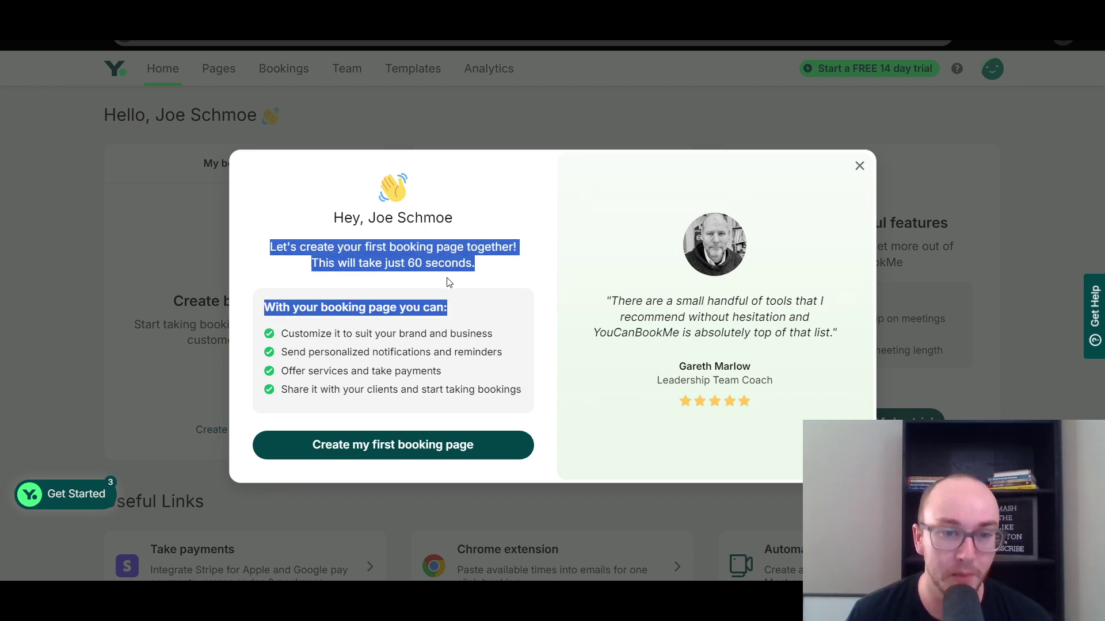
left_click(494, 277)
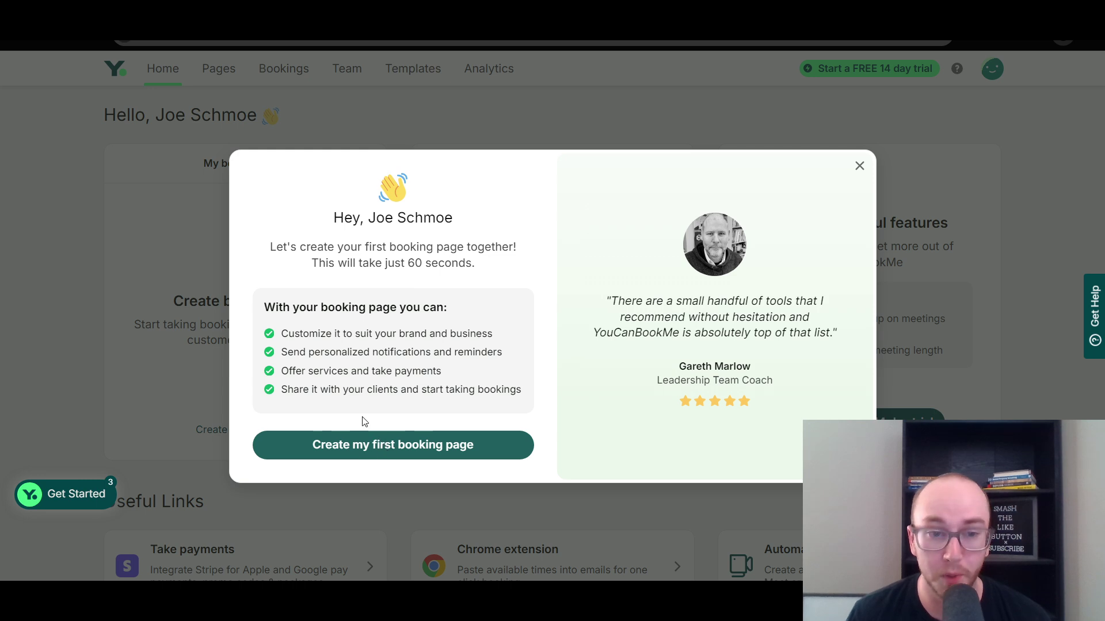
left_click_drag(280, 337, 439, 345)
left_click(444, 352)
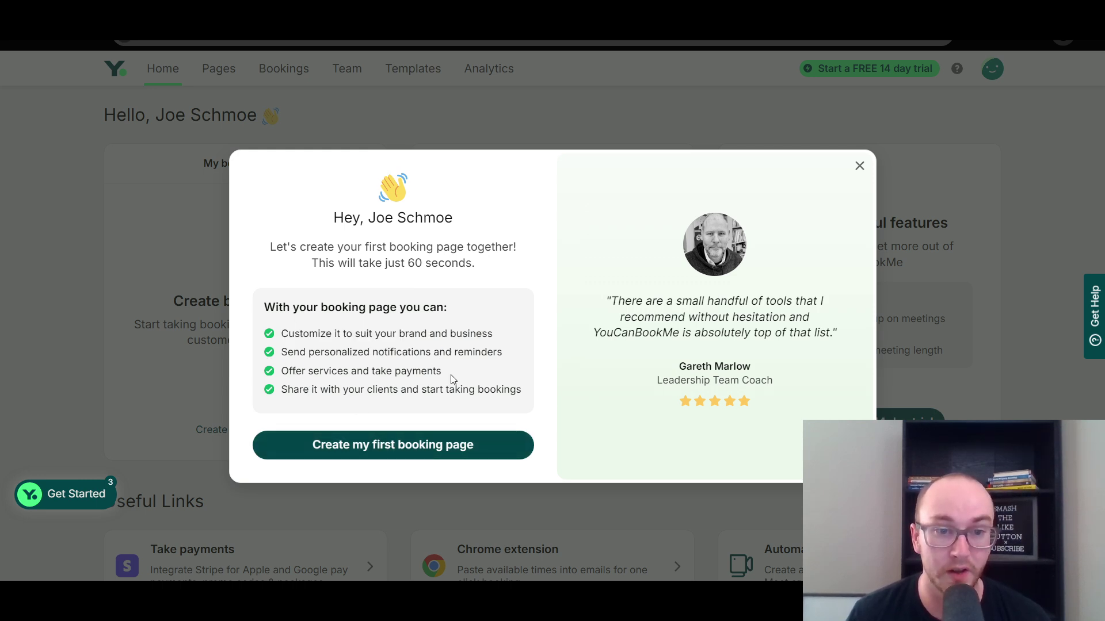
left_click(443, 435)
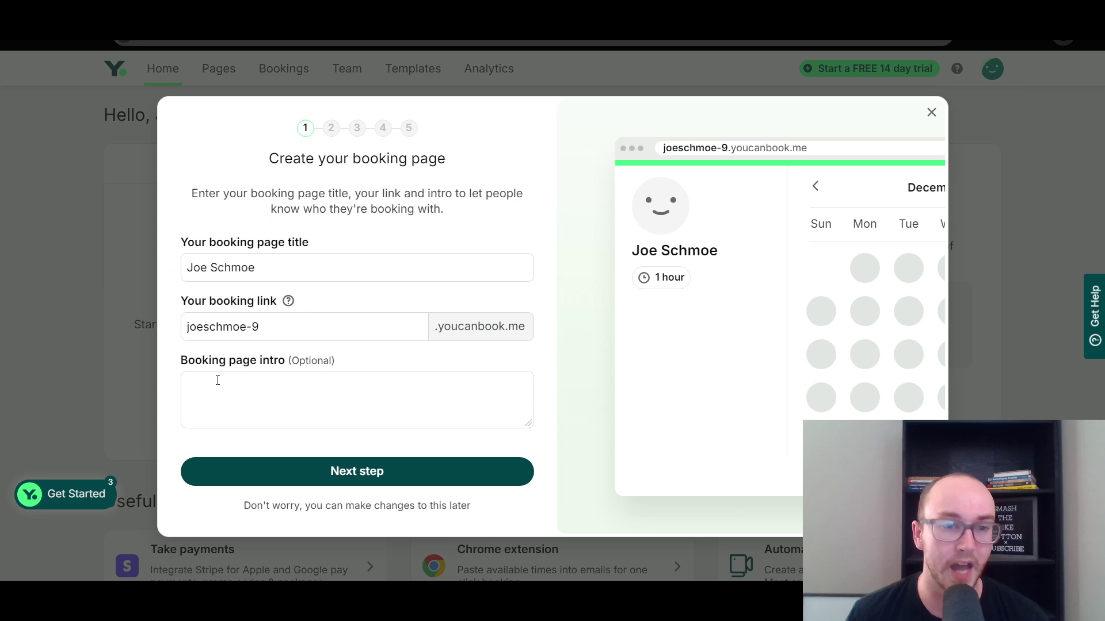
Step: Enter the intro 'Hello, this is my coaching brand and business.' with a comma after Hello, then continue
left_click(282, 391)
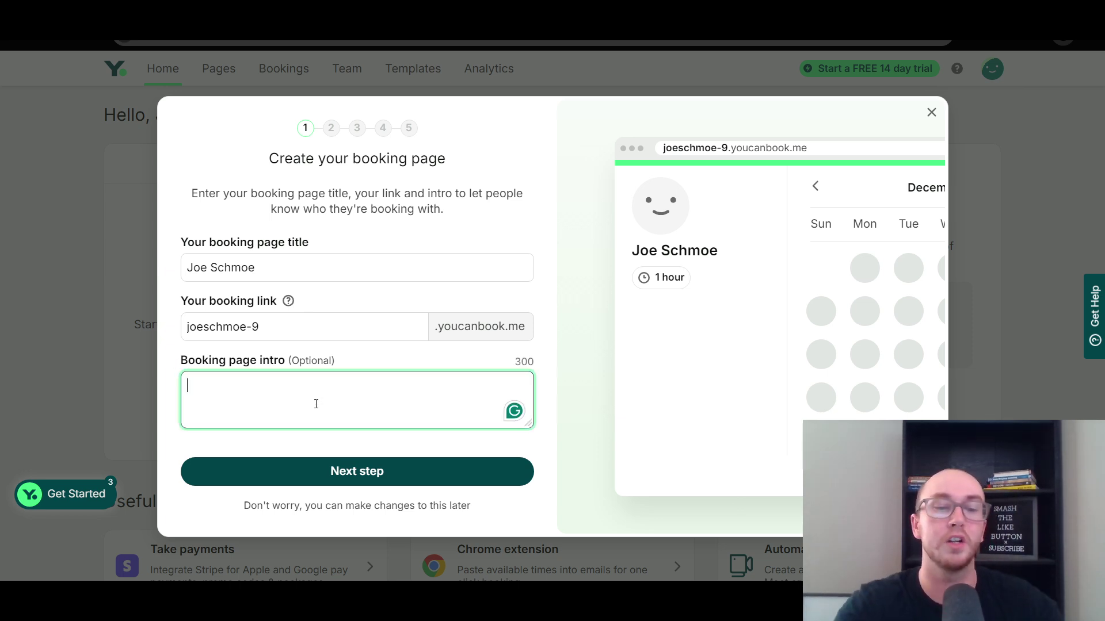
type("Hello t")
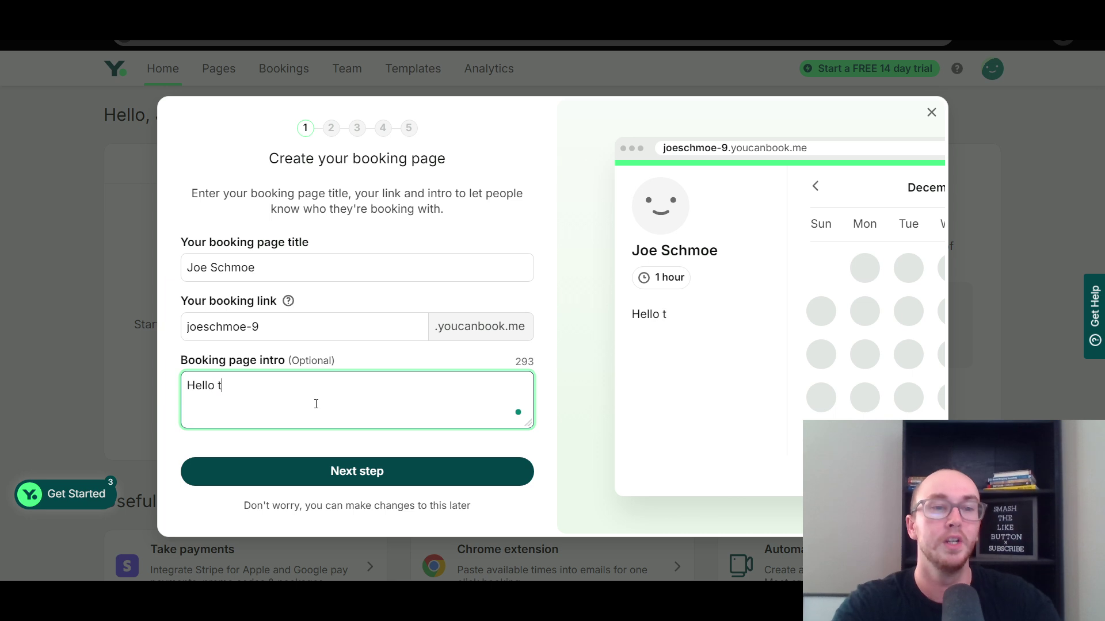
type("his is my co")
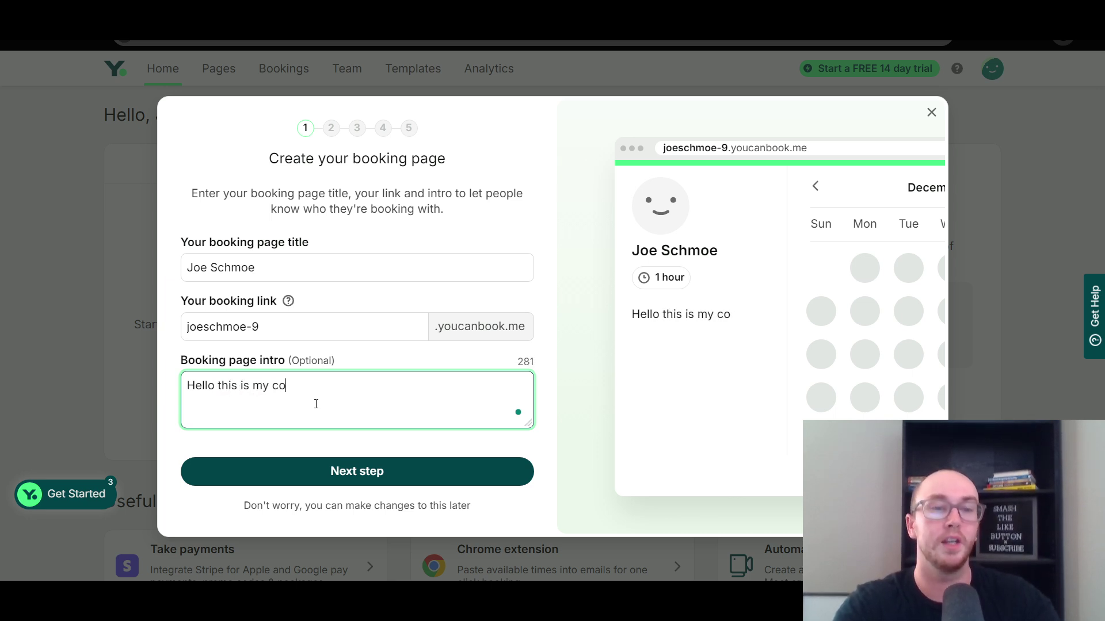
type("aching brand")
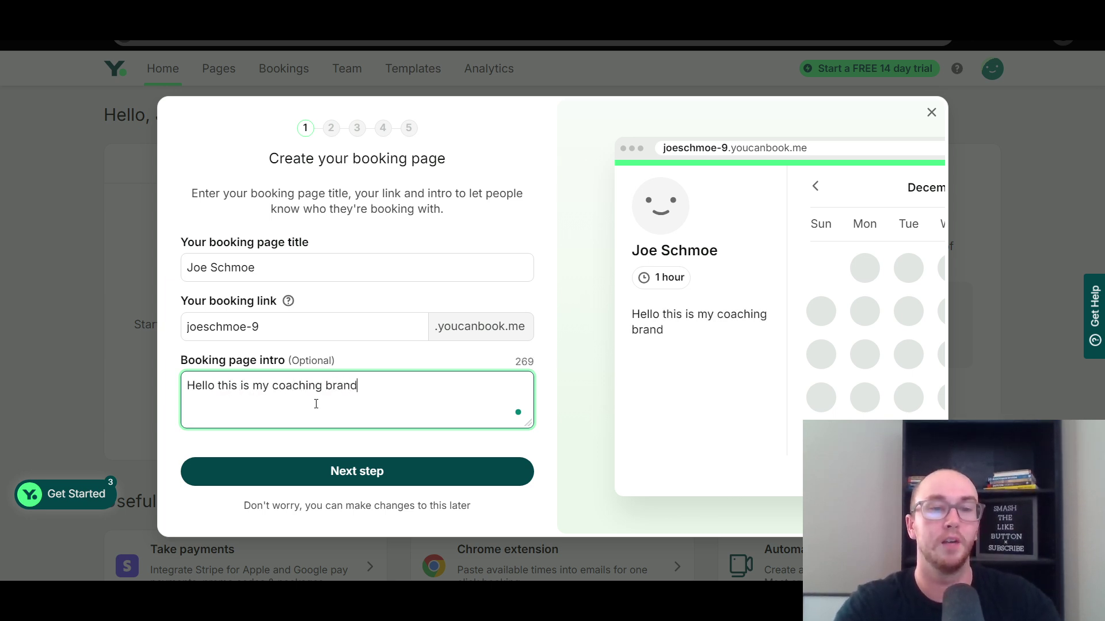
type(" and business.")
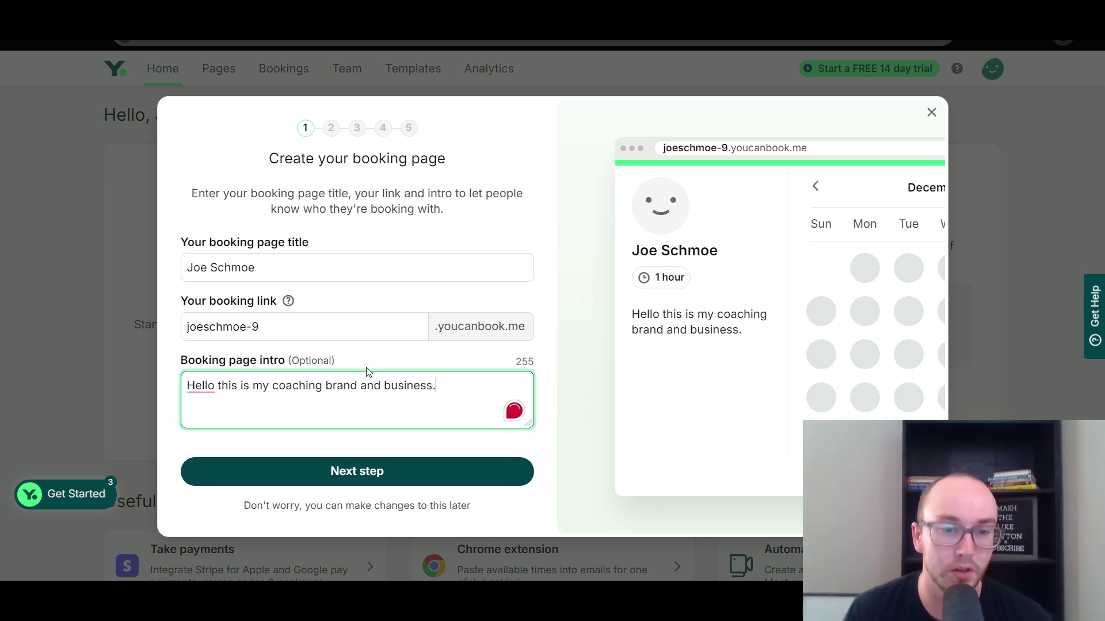
mouse_move(216, 393)
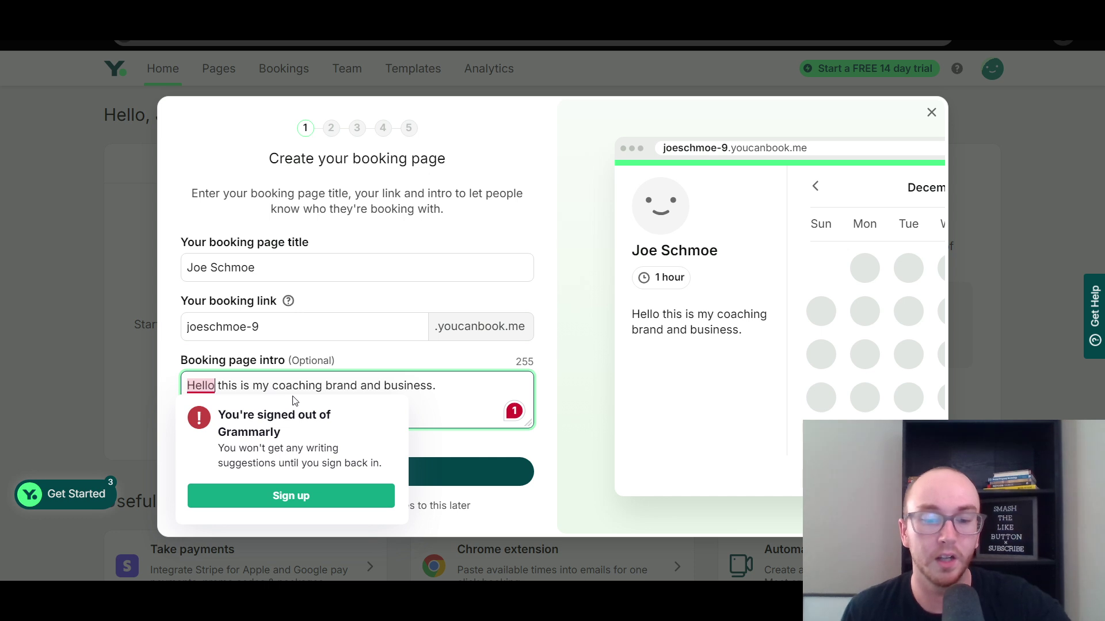
left_click(215, 385)
type(",")
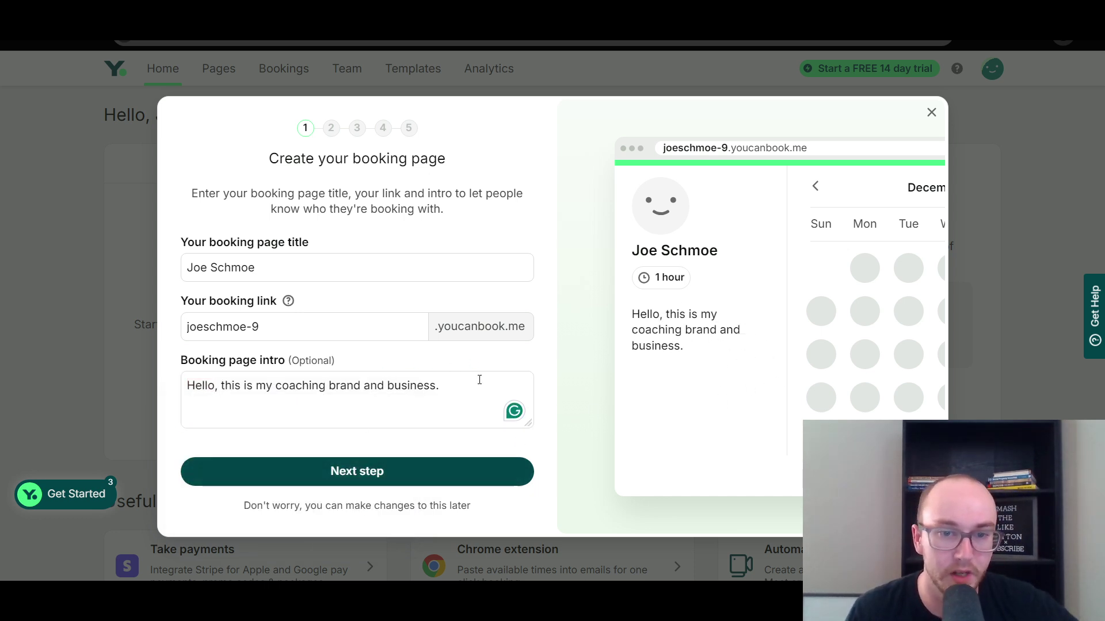
left_click(429, 477)
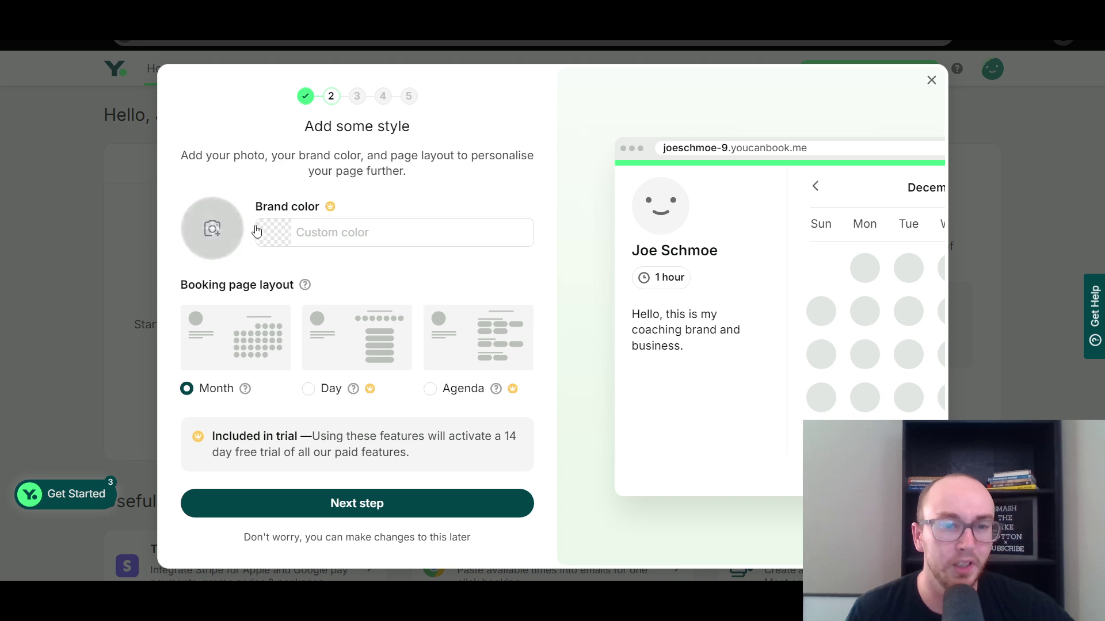
Step: Upload the black and white 99 logo as the booking page image and continue to availability
left_click(240, 236)
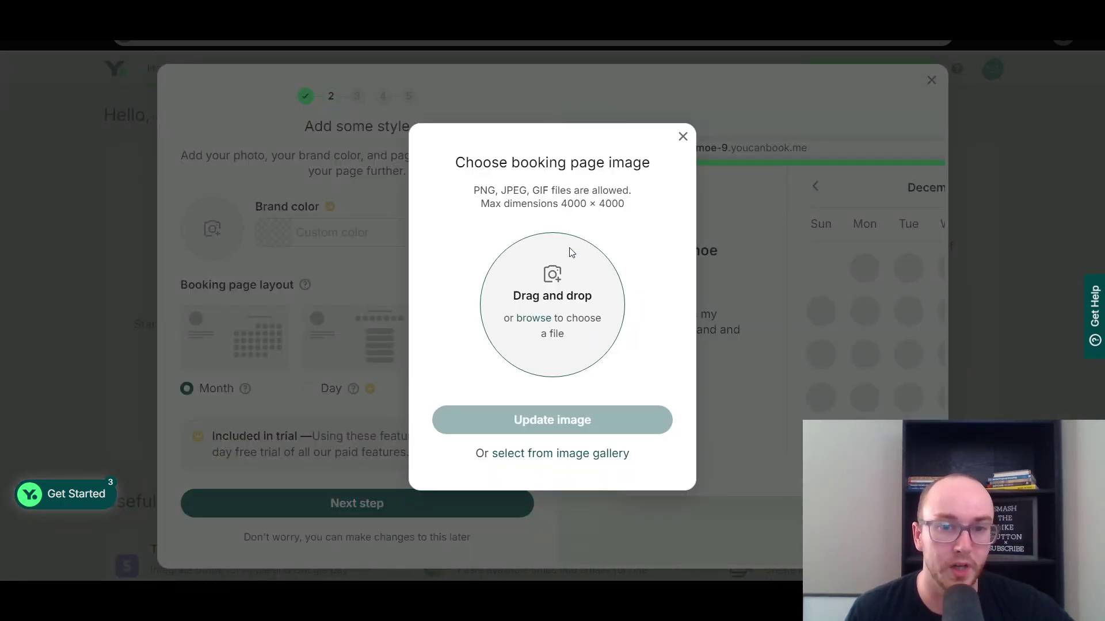
left_click(586, 285)
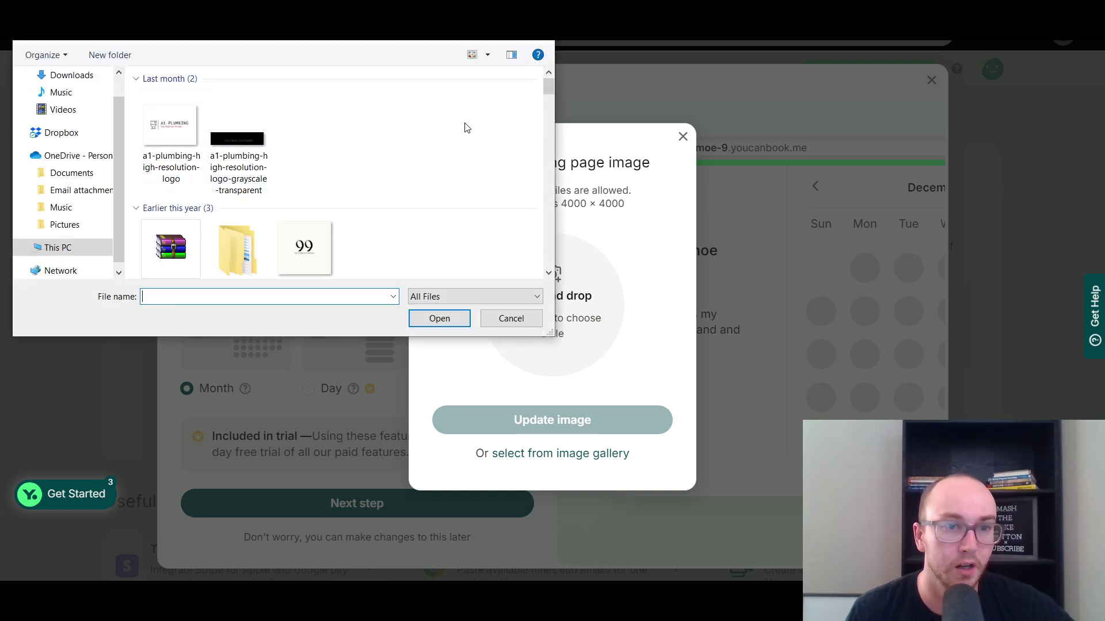
left_click(305, 247)
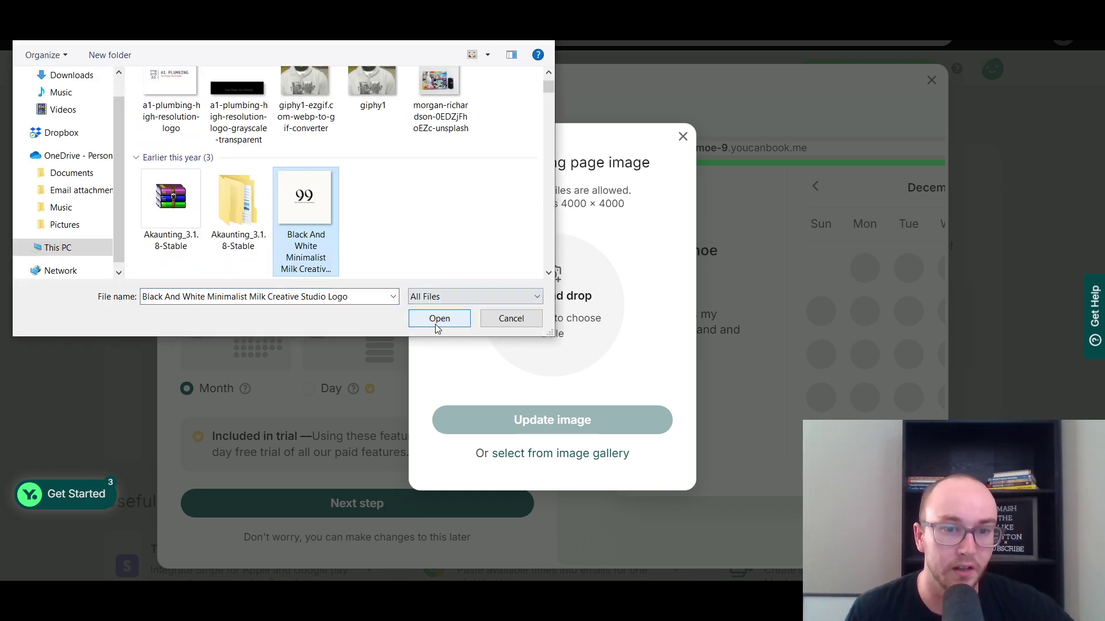
left_click(439, 318)
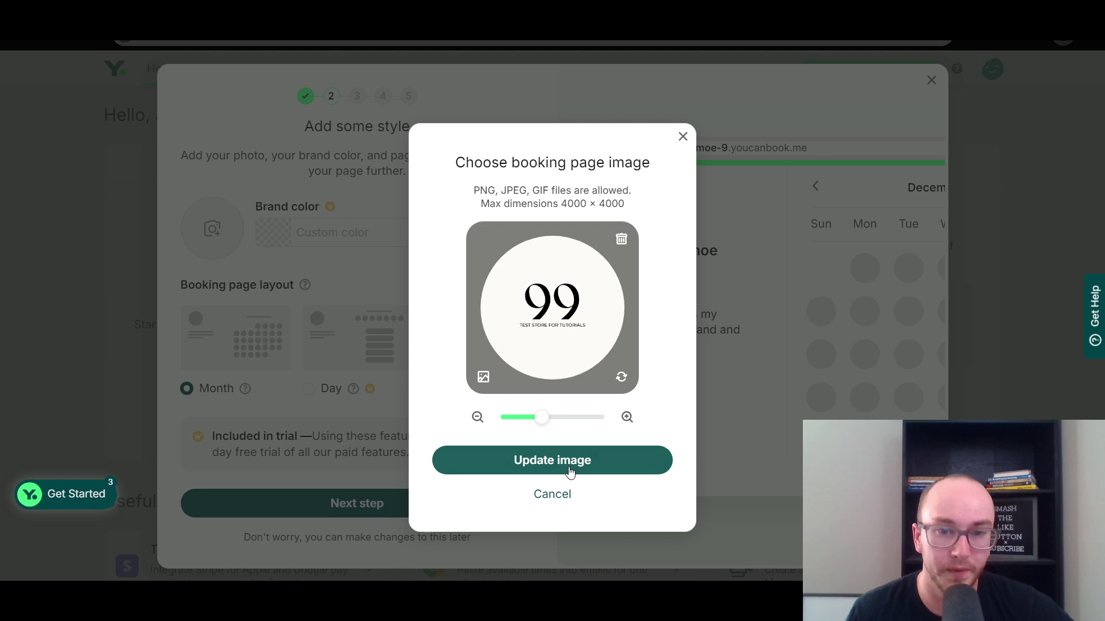
left_click(570, 463)
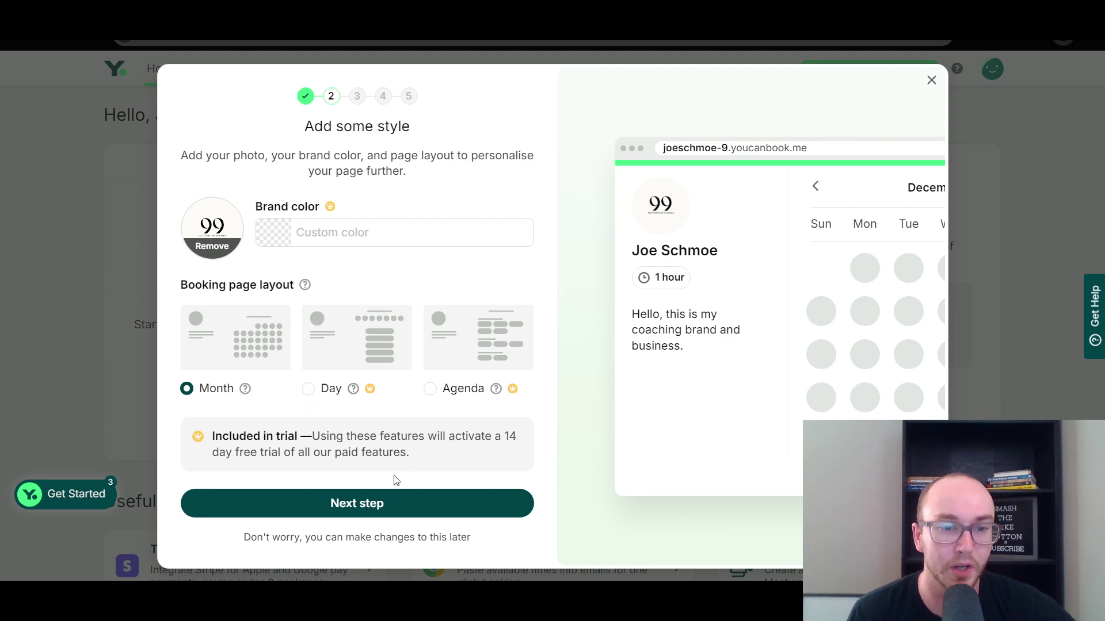
left_click(362, 514)
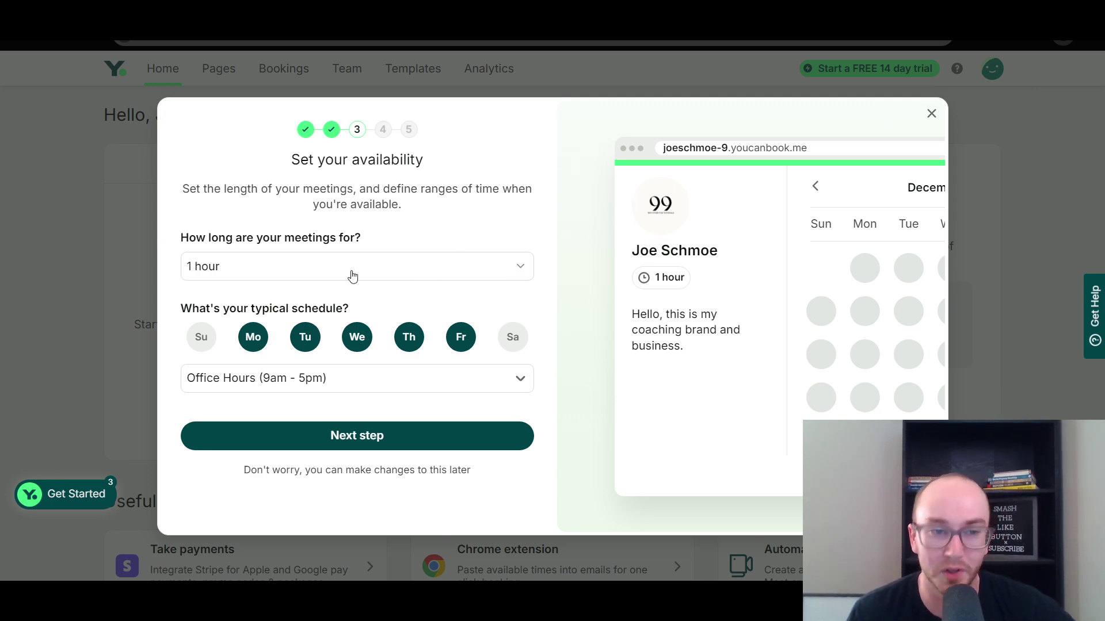
Step: Try 30- and 15-minute meeting lengths, then settle on 1 hour
left_click_drag(179, 238, 308, 247)
left_click(322, 247)
left_click(322, 267)
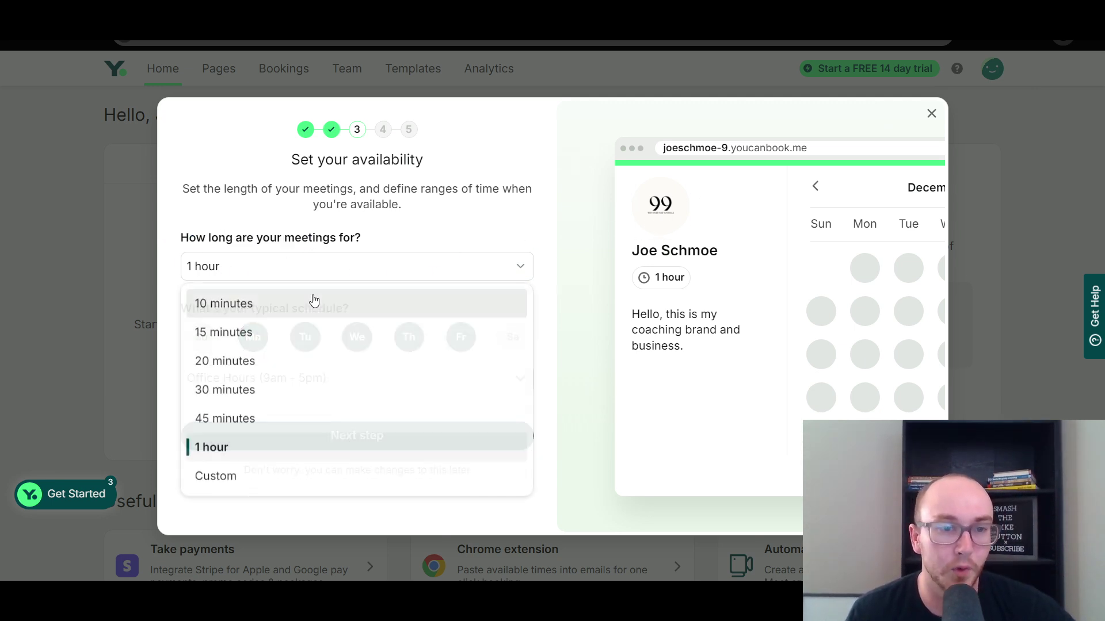
left_click(276, 382)
left_click(269, 276)
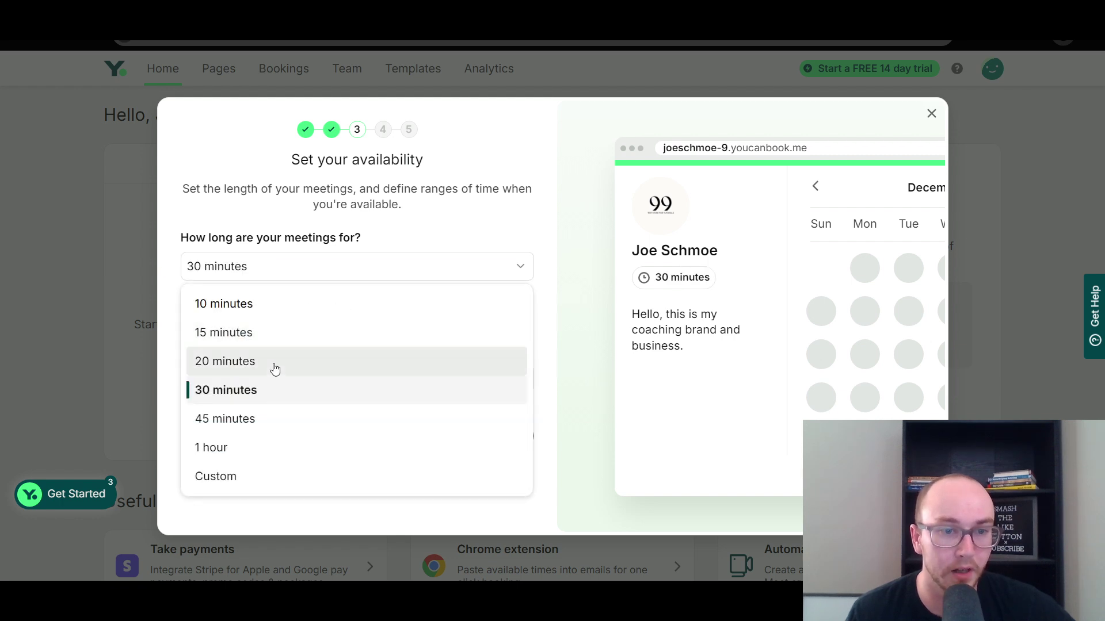
left_click(266, 334)
left_click(360, 268)
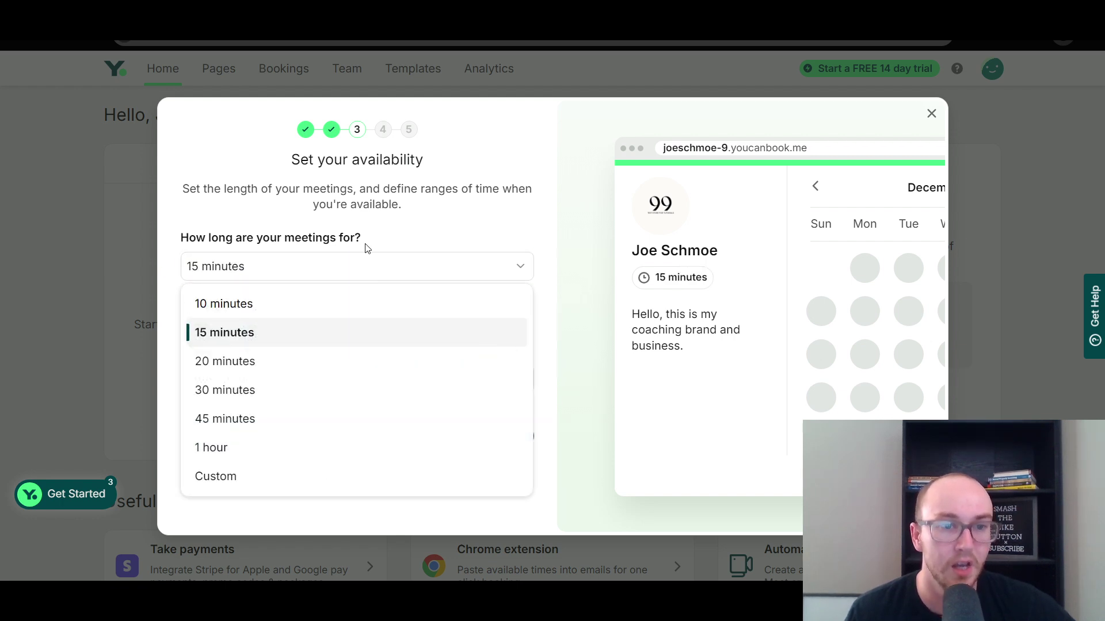
left_click(367, 248)
left_click(365, 270)
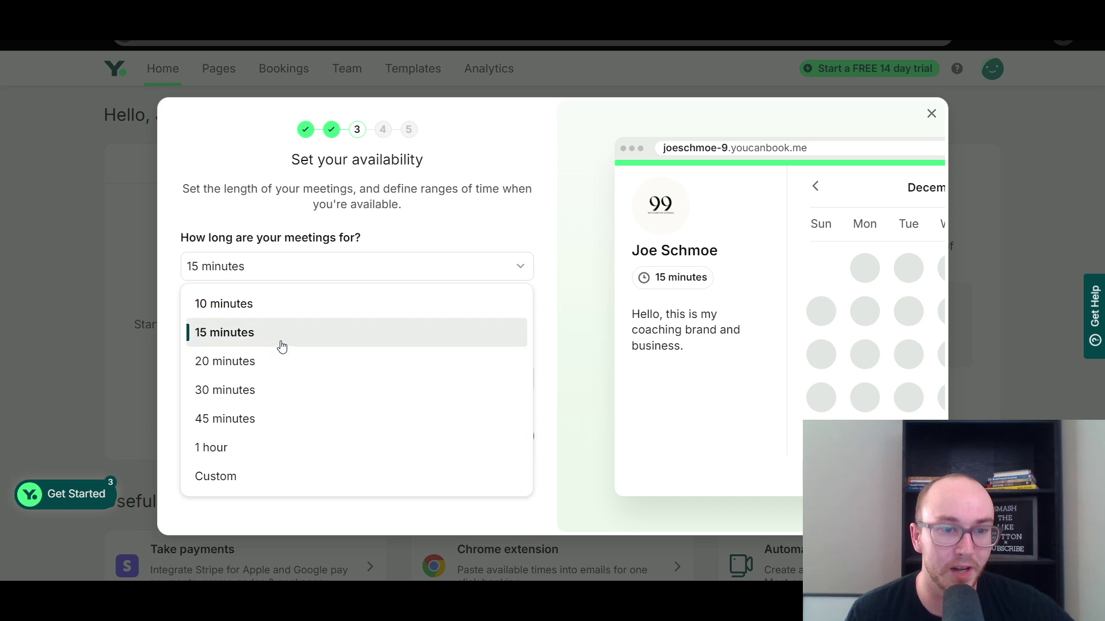
left_click(284, 386)
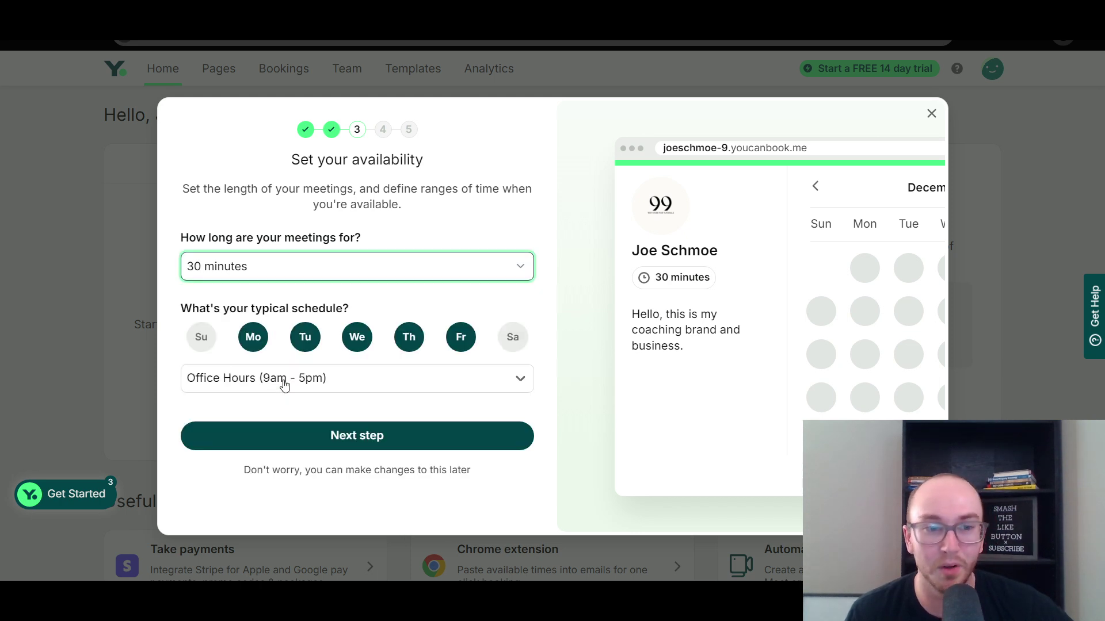
left_click(285, 260)
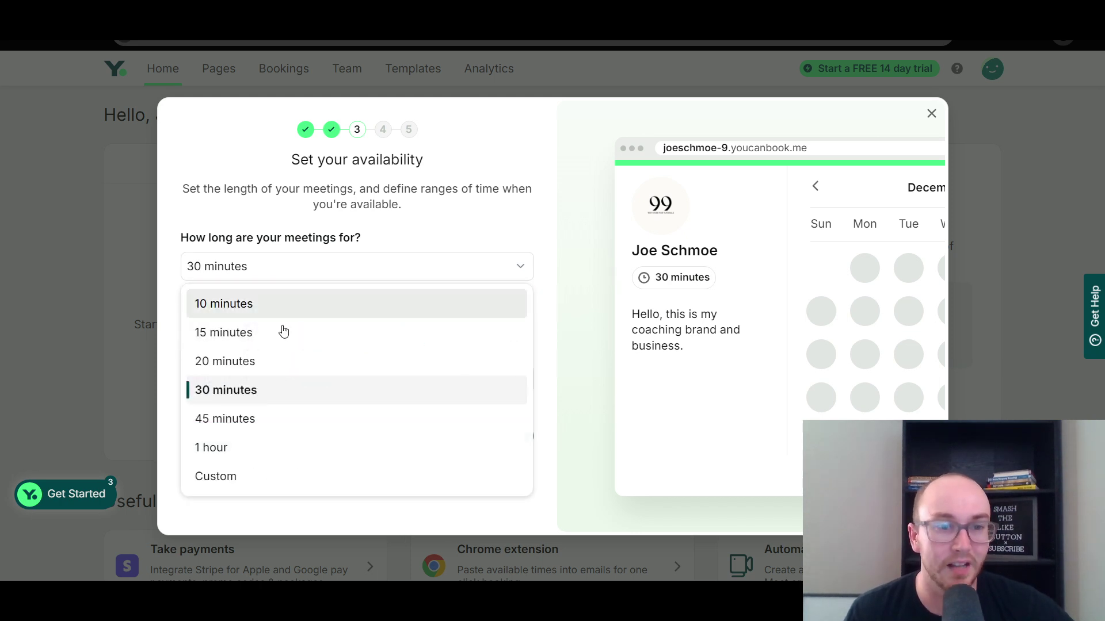
left_click(250, 458)
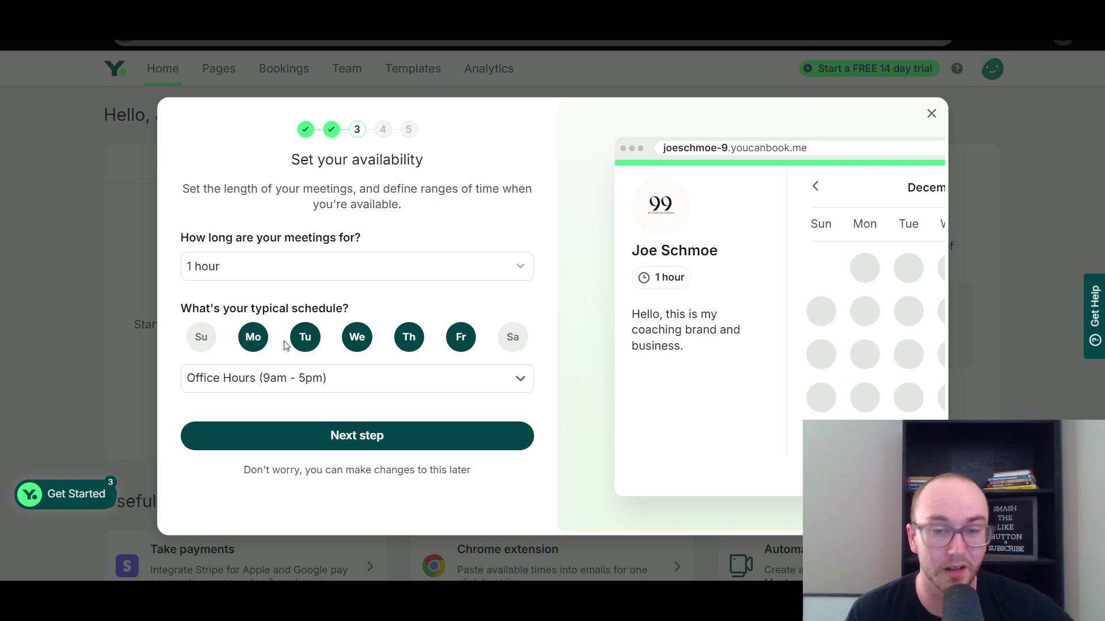
Step: Limit the weekly schedule to Monday through Thursday, leaving weekends and Friday off
left_click(196, 348)
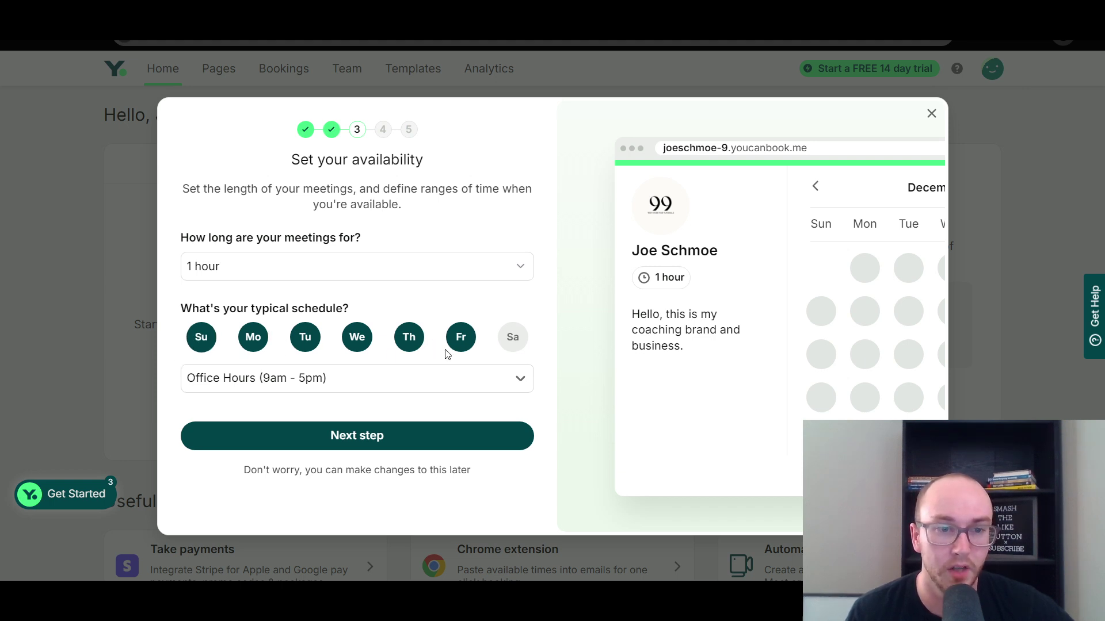
left_click(507, 342)
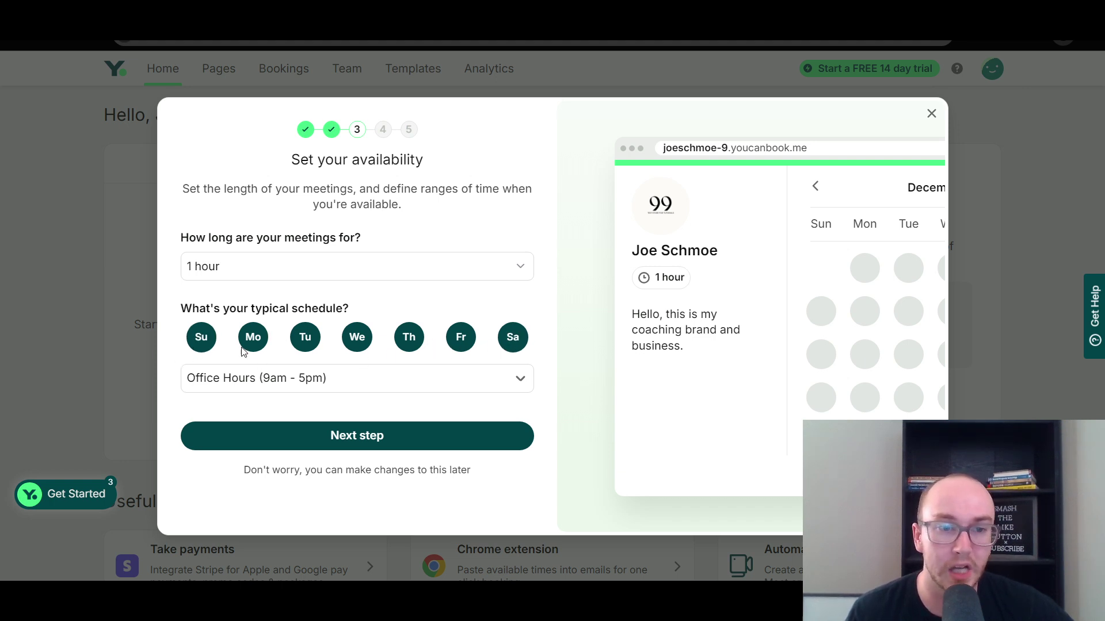
left_click(208, 342)
left_click(499, 346)
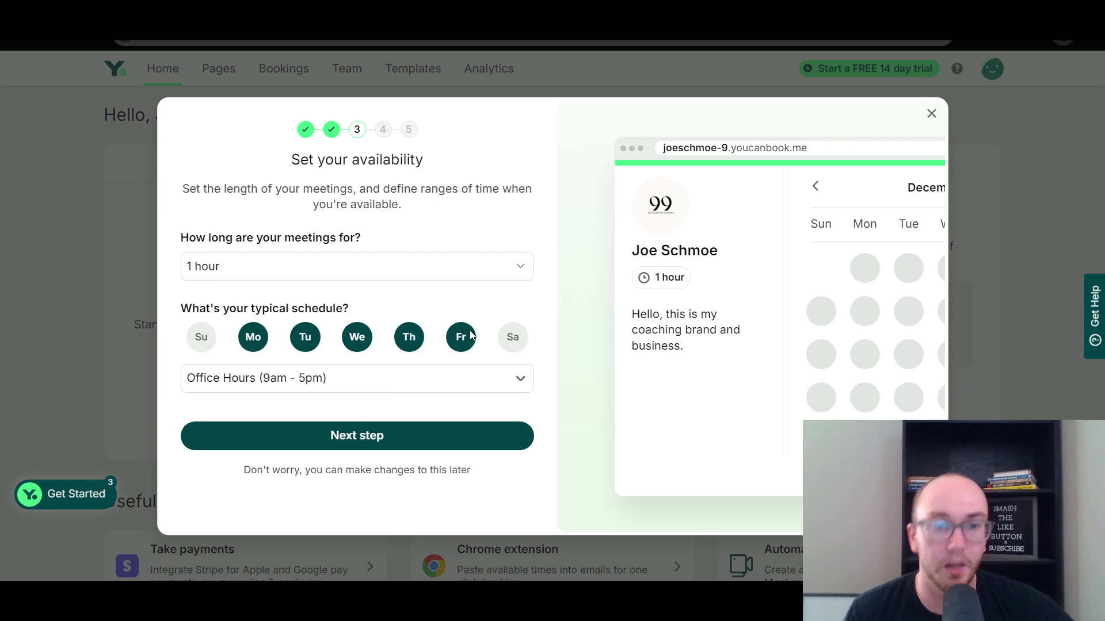
left_click(358, 351)
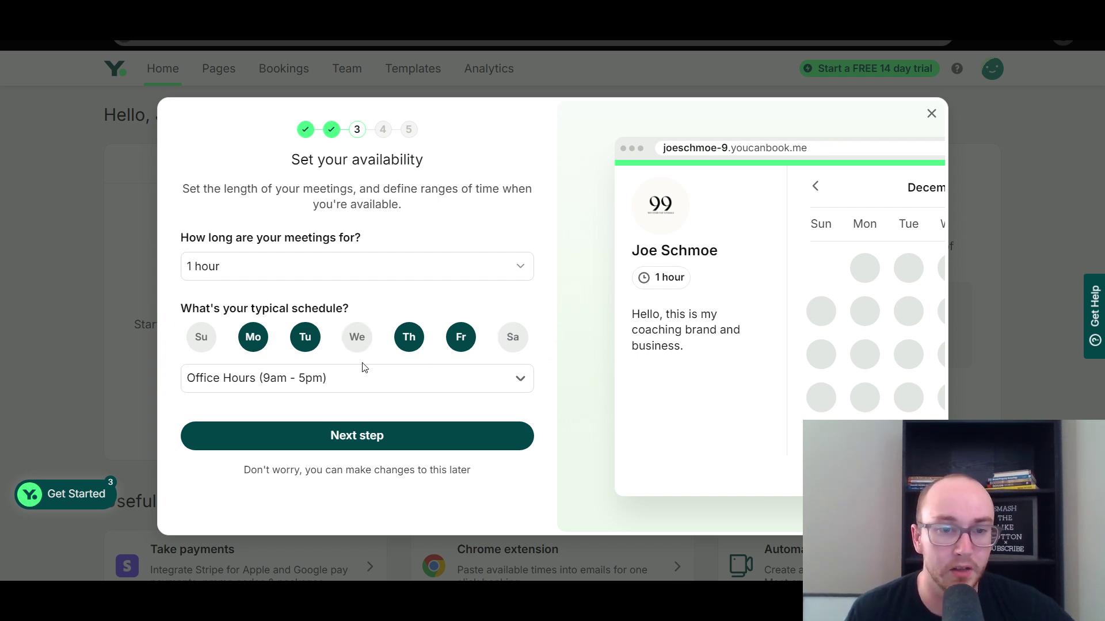
left_click(357, 350)
left_click(456, 353)
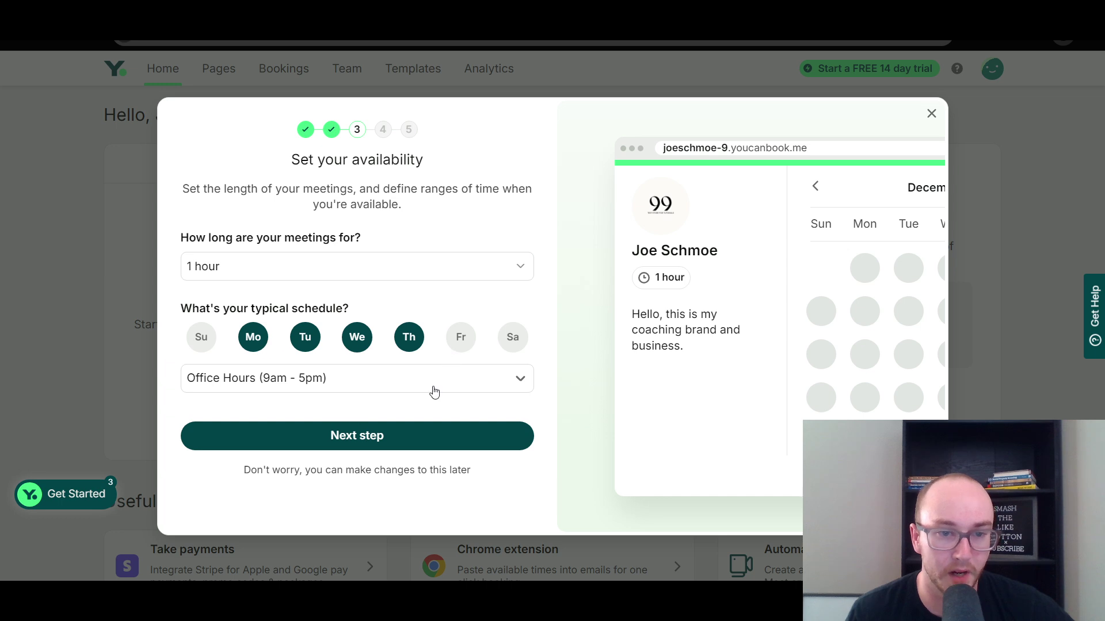
left_click(385, 375)
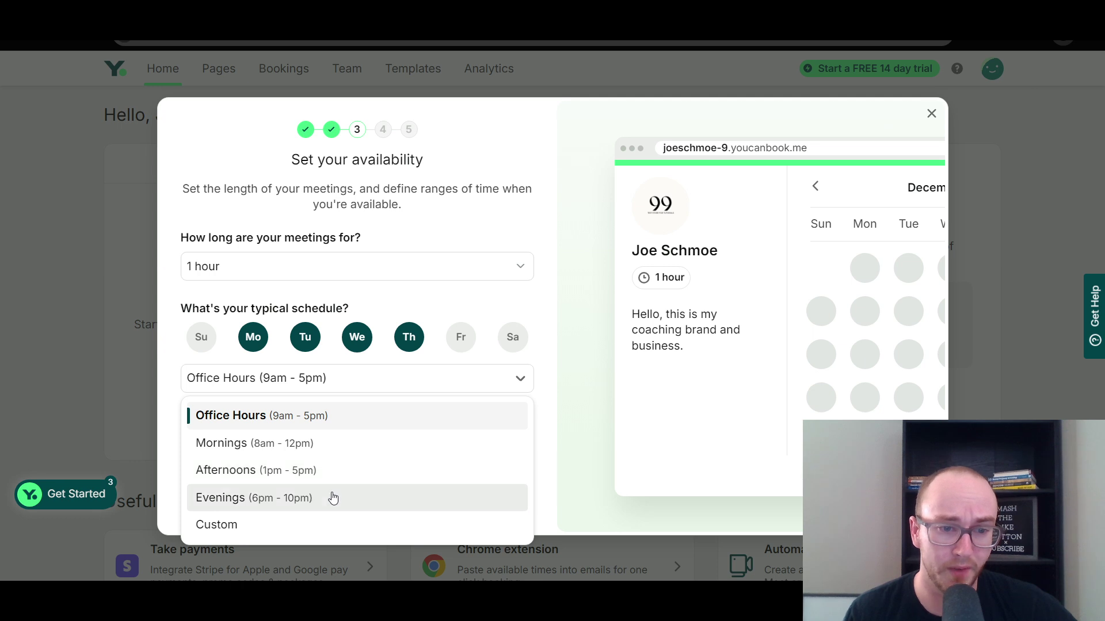
Step: Try Custom and Evenings (6pm - 10pm) daily hours, then return to Office Hours (9am - 5pm)
left_click(296, 524)
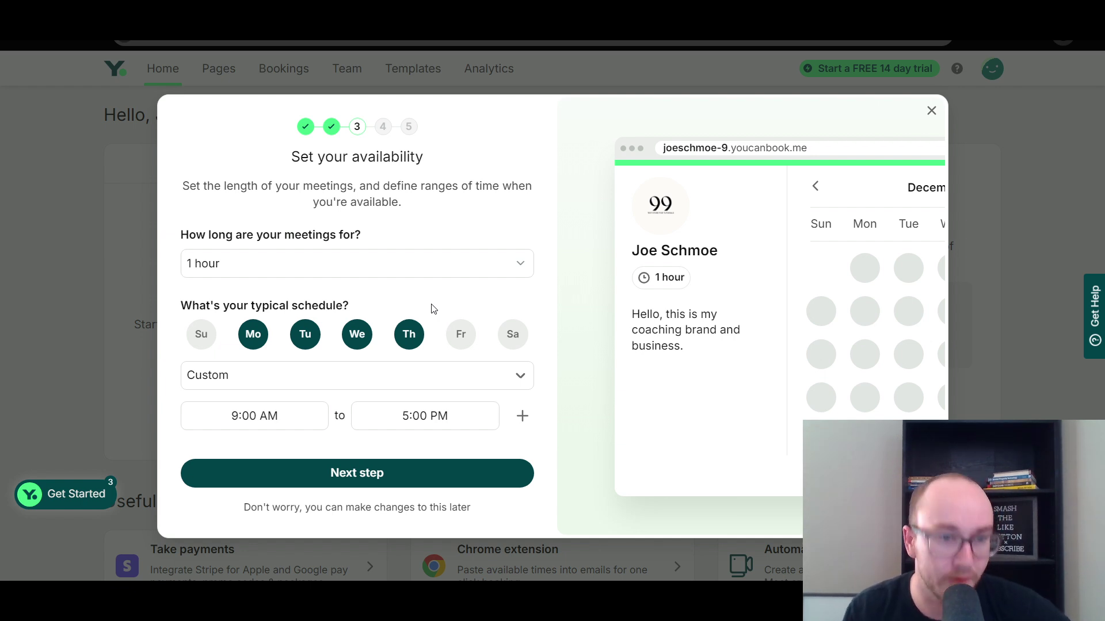
left_click(519, 386)
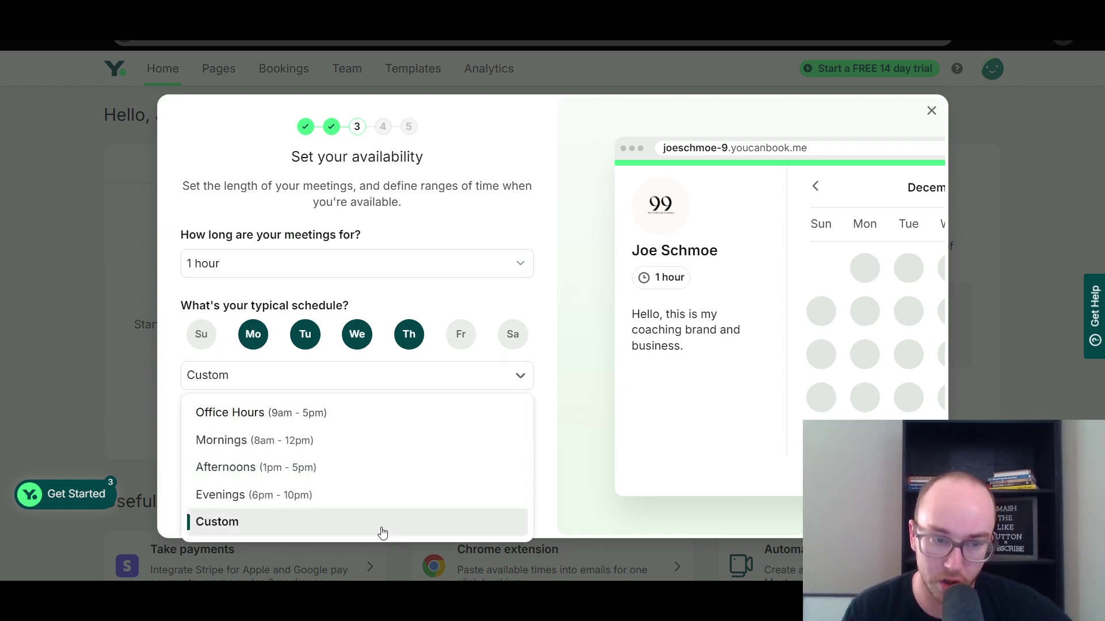
left_click(365, 497)
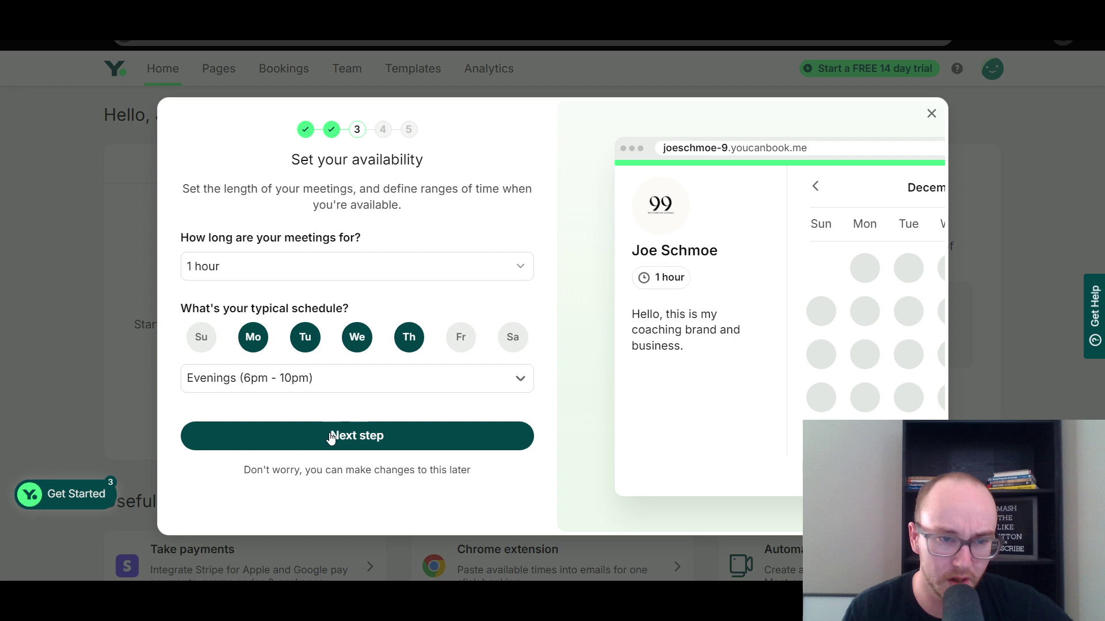
left_click(317, 385)
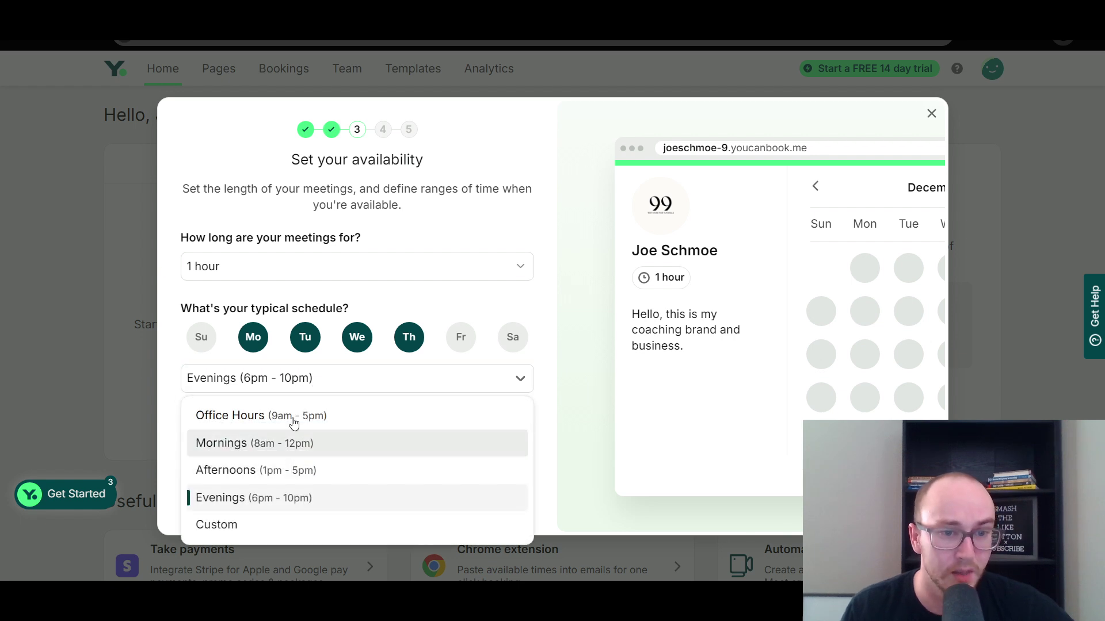
left_click(347, 414)
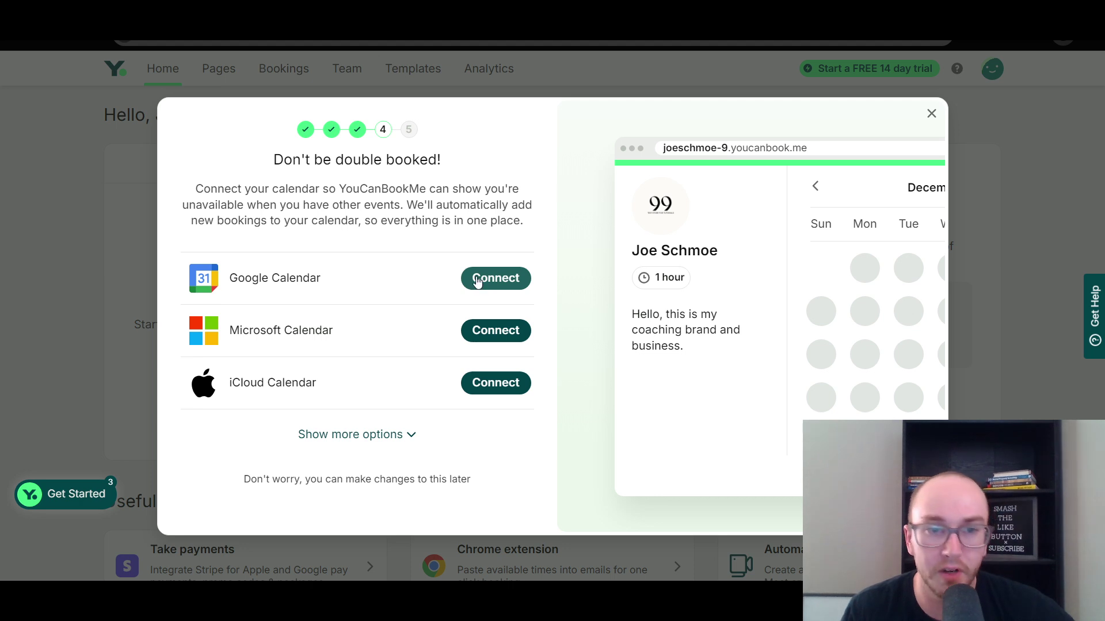
Step: Highlight the calendar explanation about bookings being added automatically
left_click_drag(412, 220, 459, 217)
left_click(480, 215)
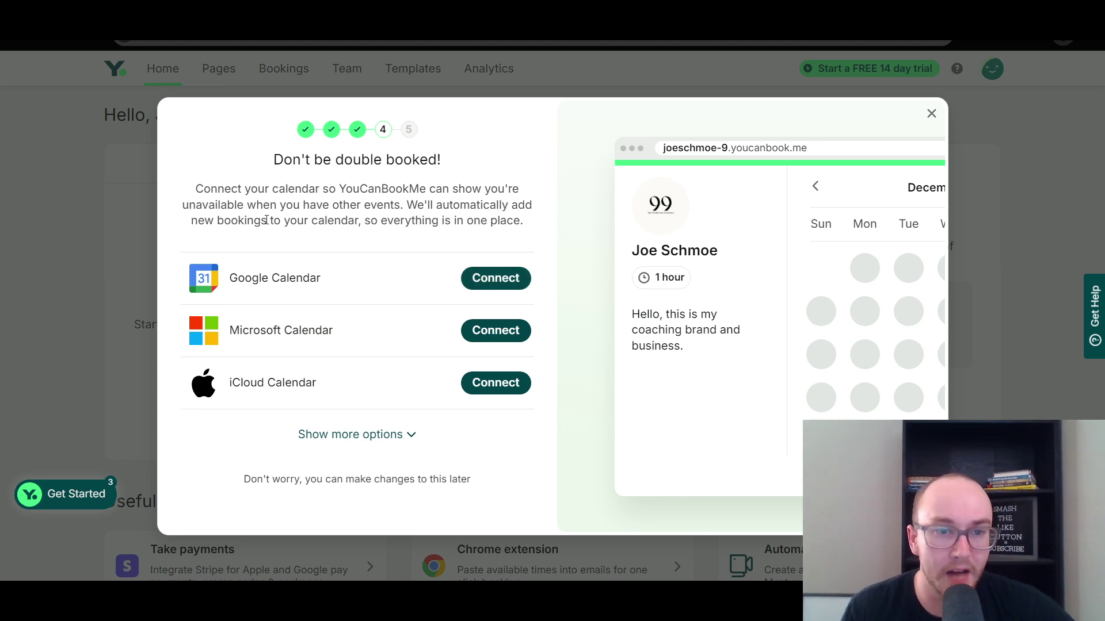
left_click_drag(544, 229, 407, 206)
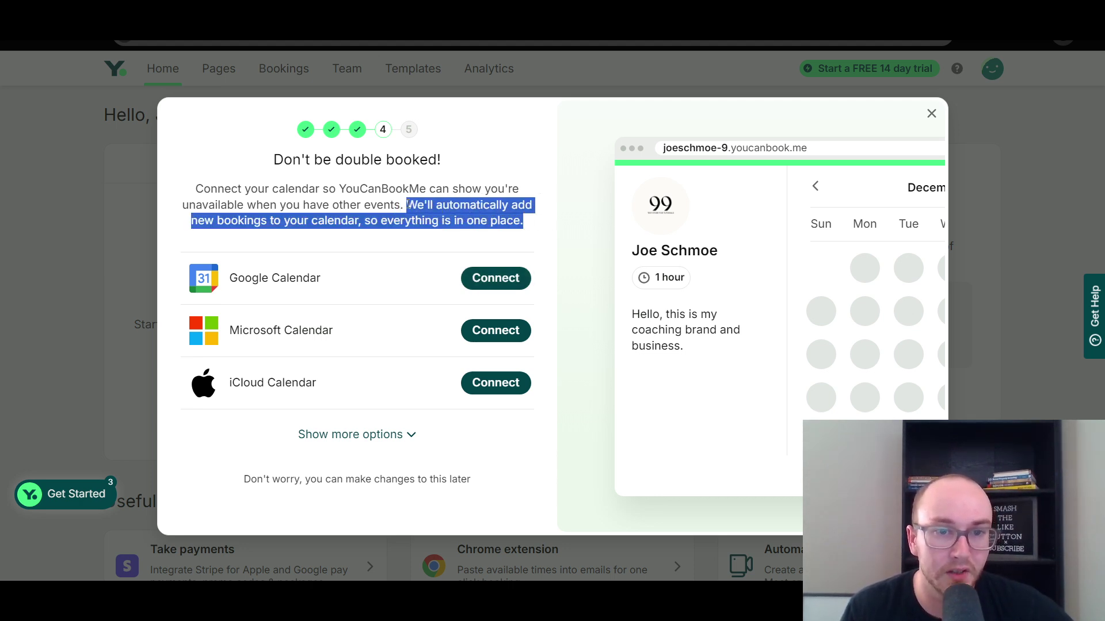
left_click(410, 216)
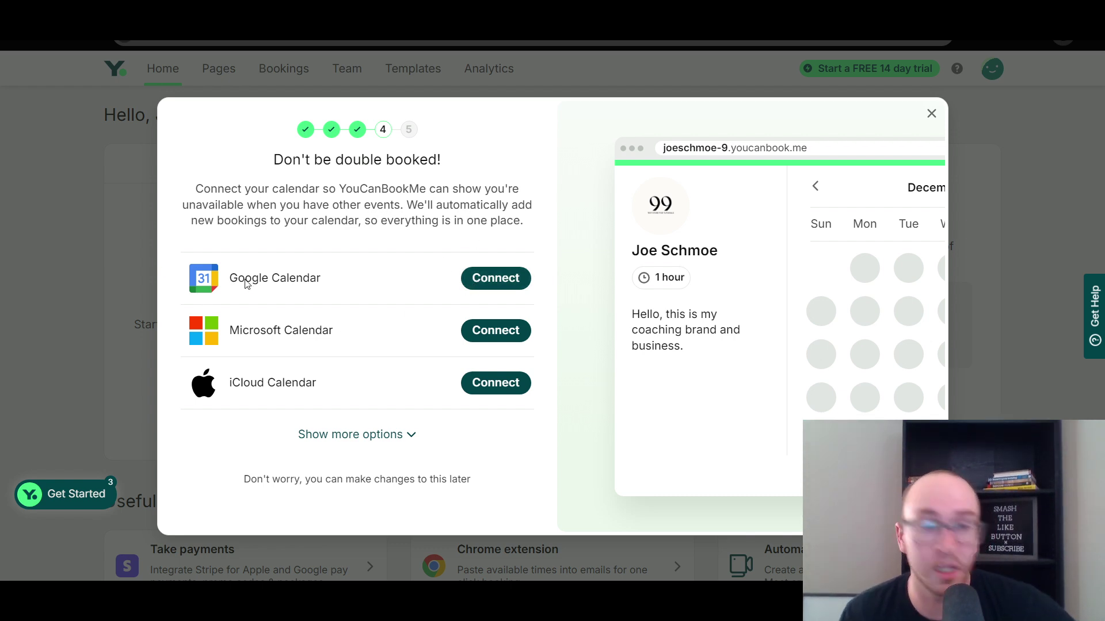
Step: List the additional calendar services, then skip calendar setup for later
left_click(410, 435)
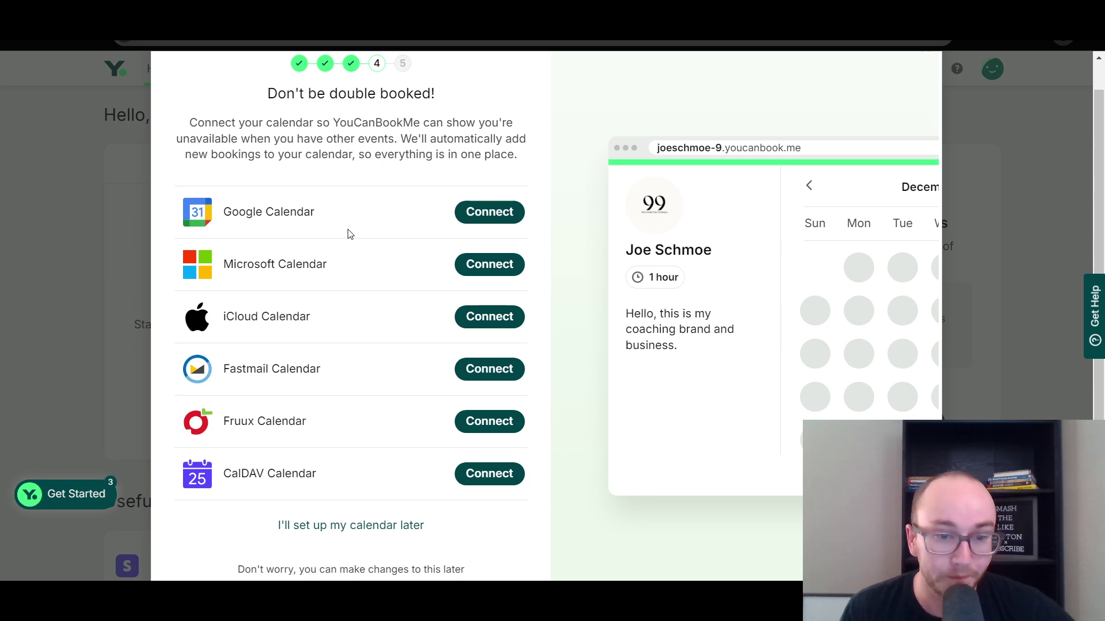
scroll(353, 322, "down", 1)
scroll(369, 538, "up", 2)
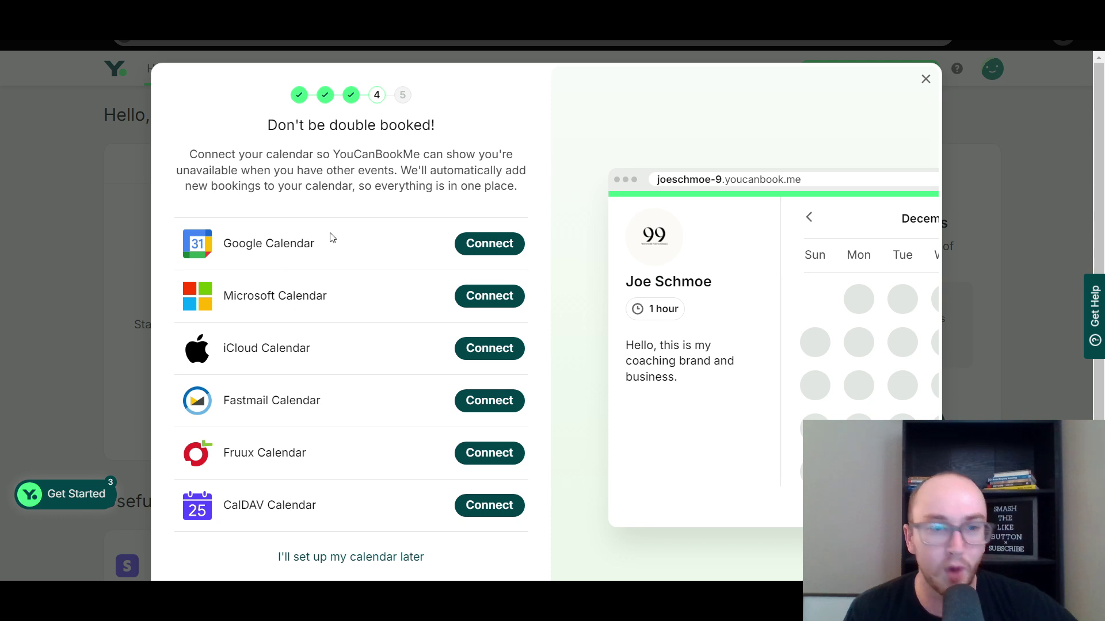
scroll(328, 420, "down", 2)
scroll(382, 451, "up", 2)
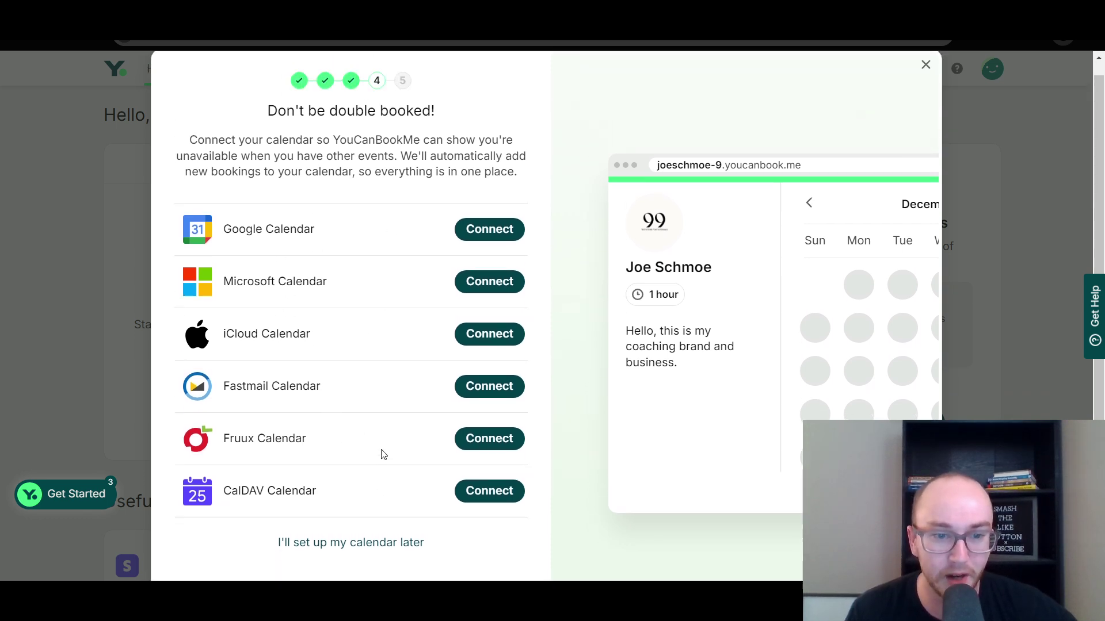
scroll(242, 417, "down", 2)
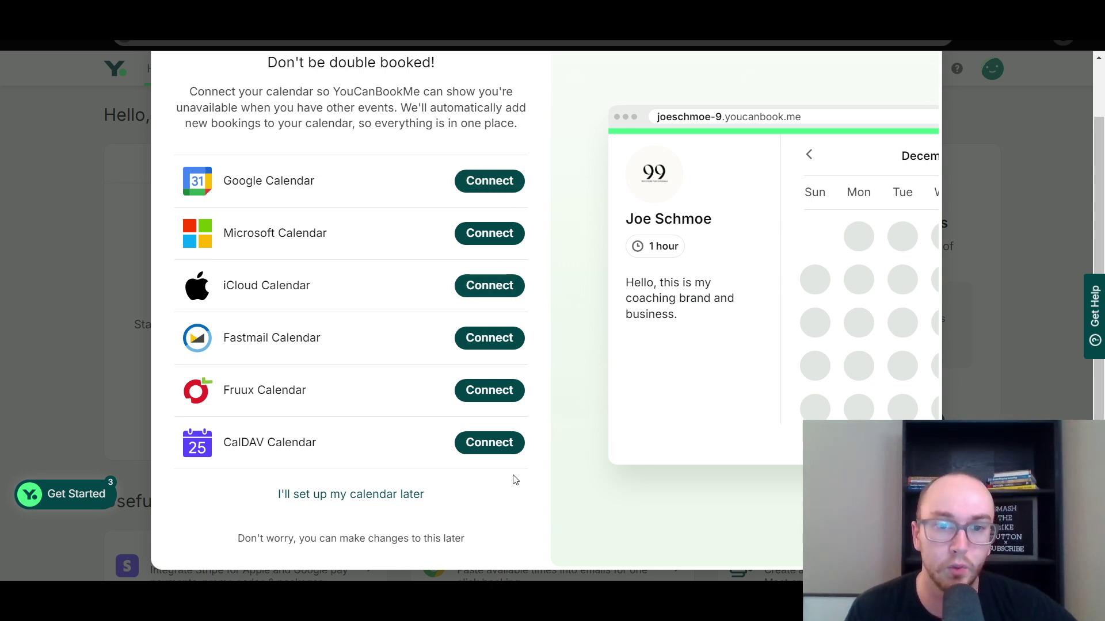
left_click(345, 495)
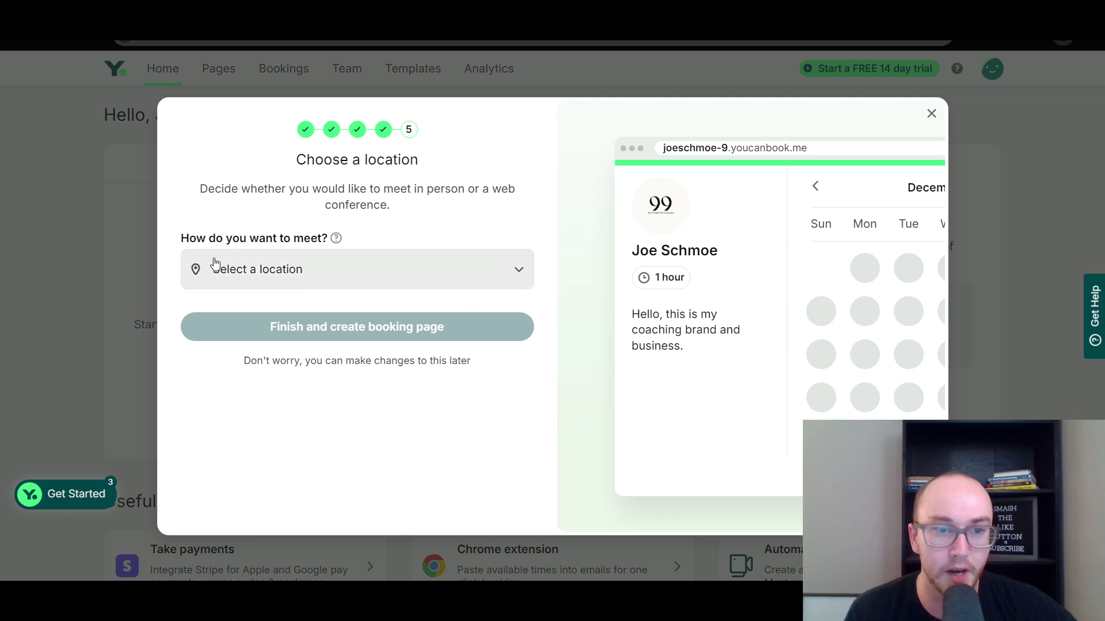
Step: On the Choose a location step, show the Zoom, Google Meet, Teams, in-person and phone options
left_click_drag(182, 238, 290, 238)
left_click(275, 238)
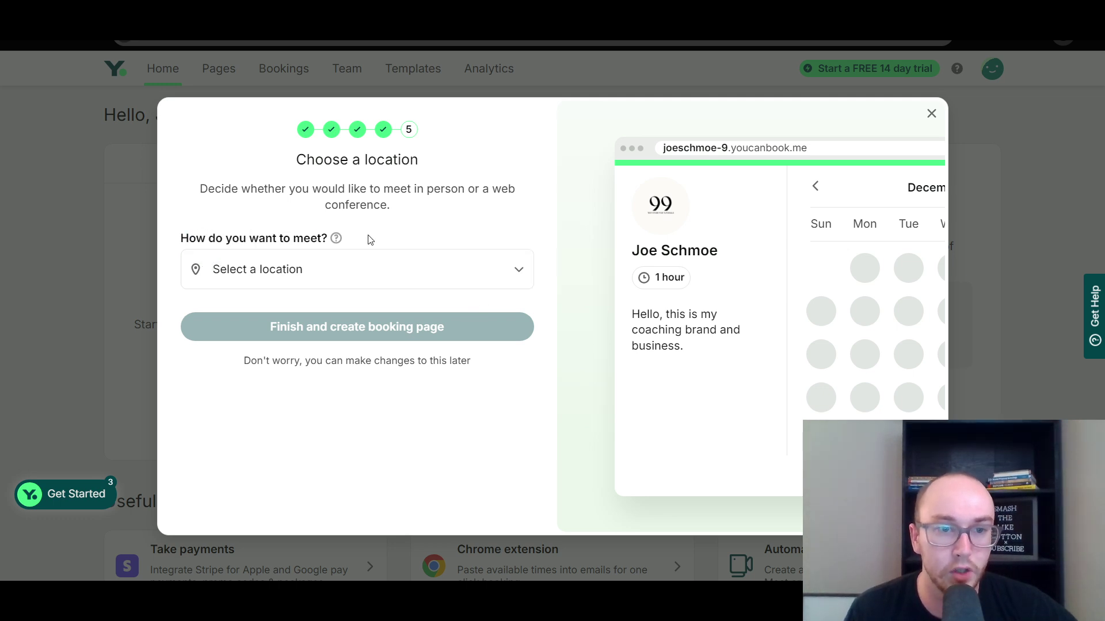
left_click(380, 266)
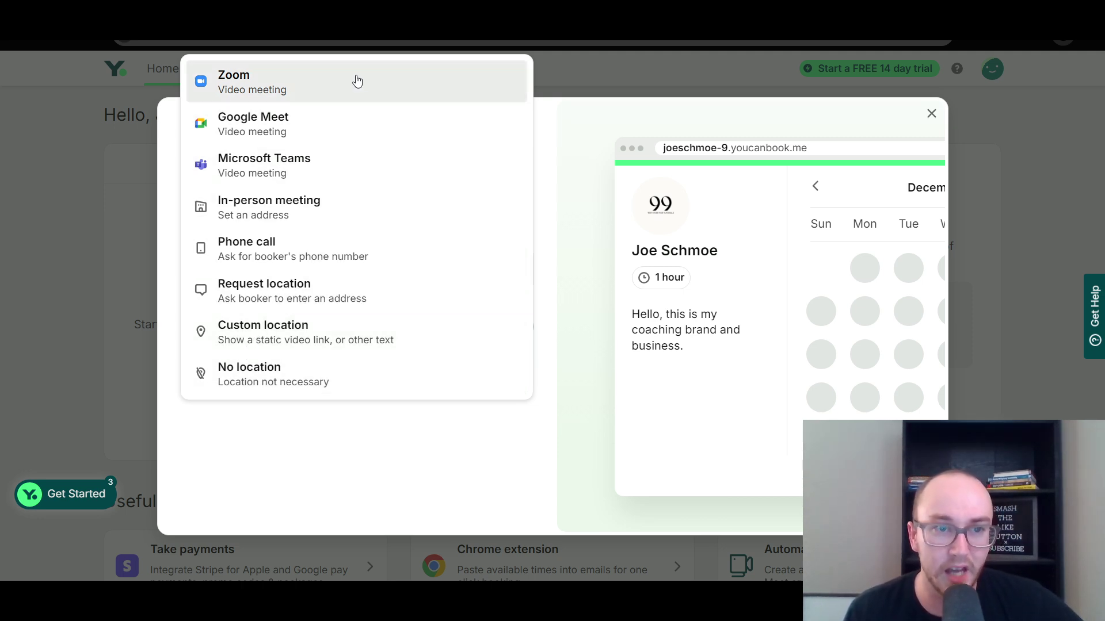
Step: Reopen the booking page setup at the location step and choose No location
key("Escape")
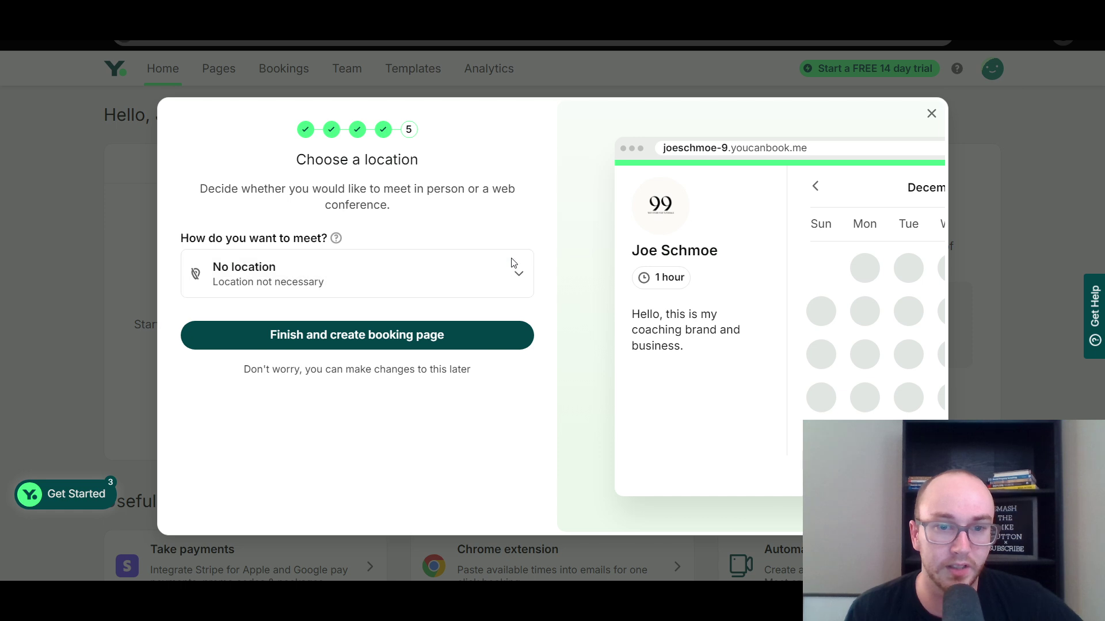
left_click(51, 43)
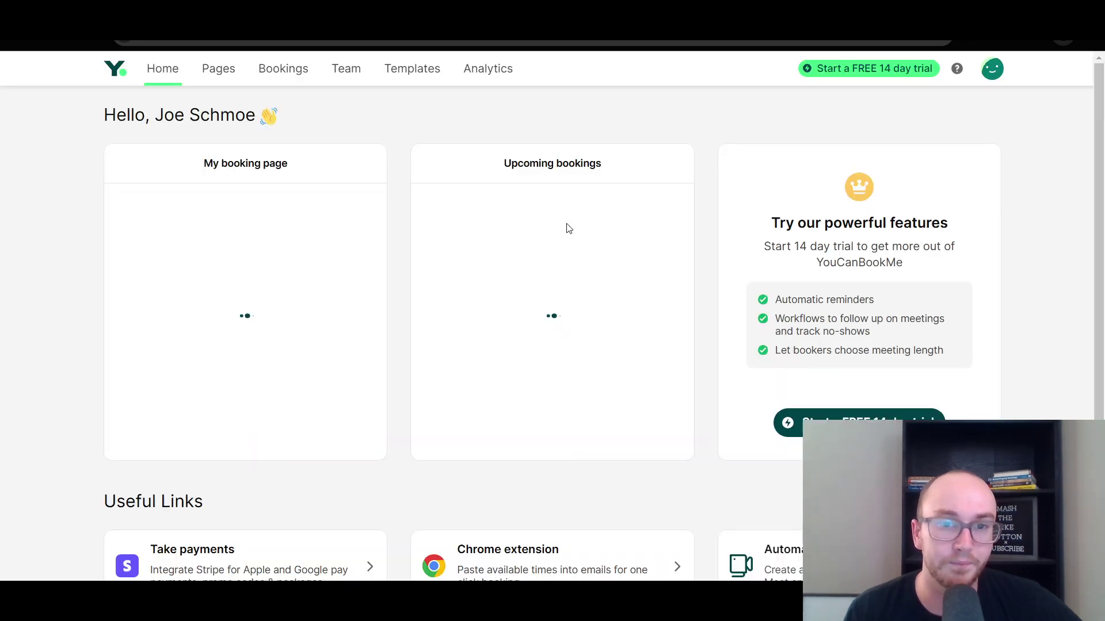
left_click(274, 438)
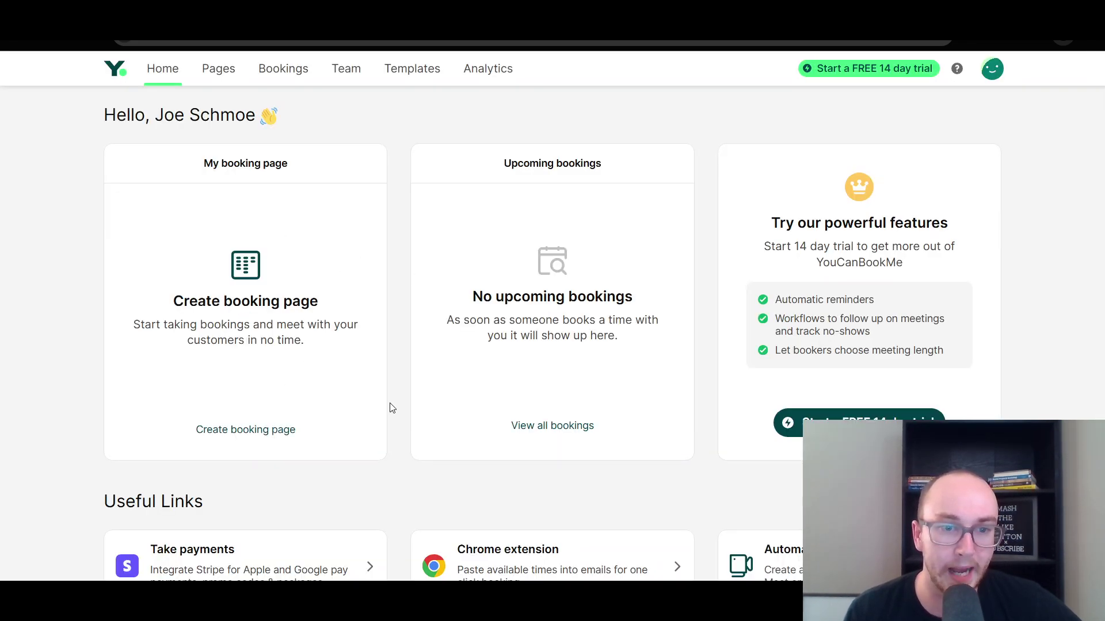
left_click(469, 272)
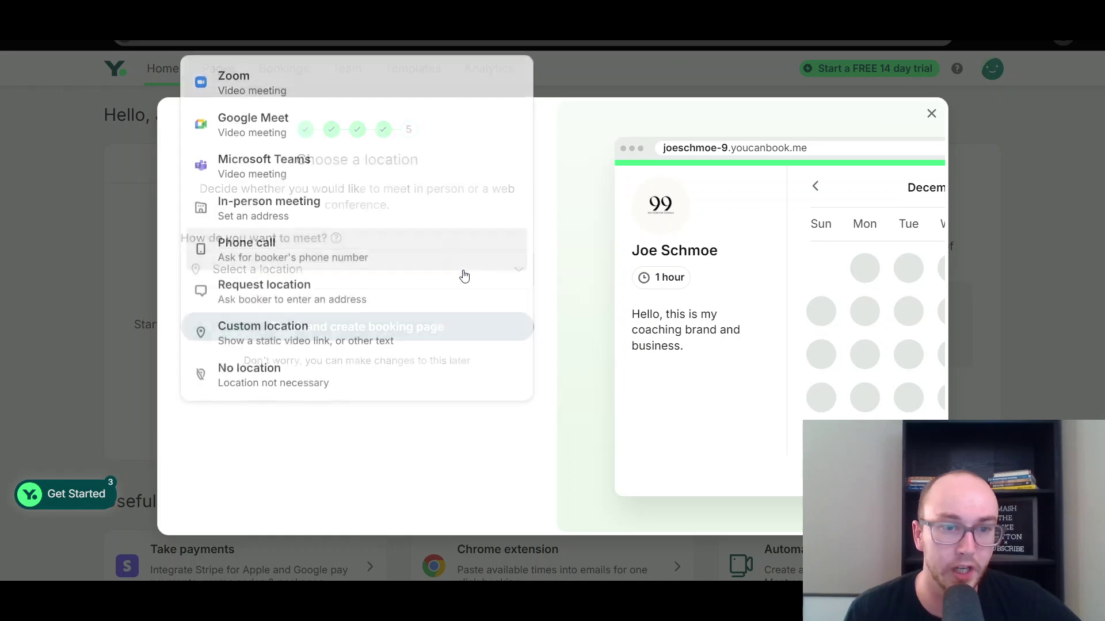
left_click(414, 374)
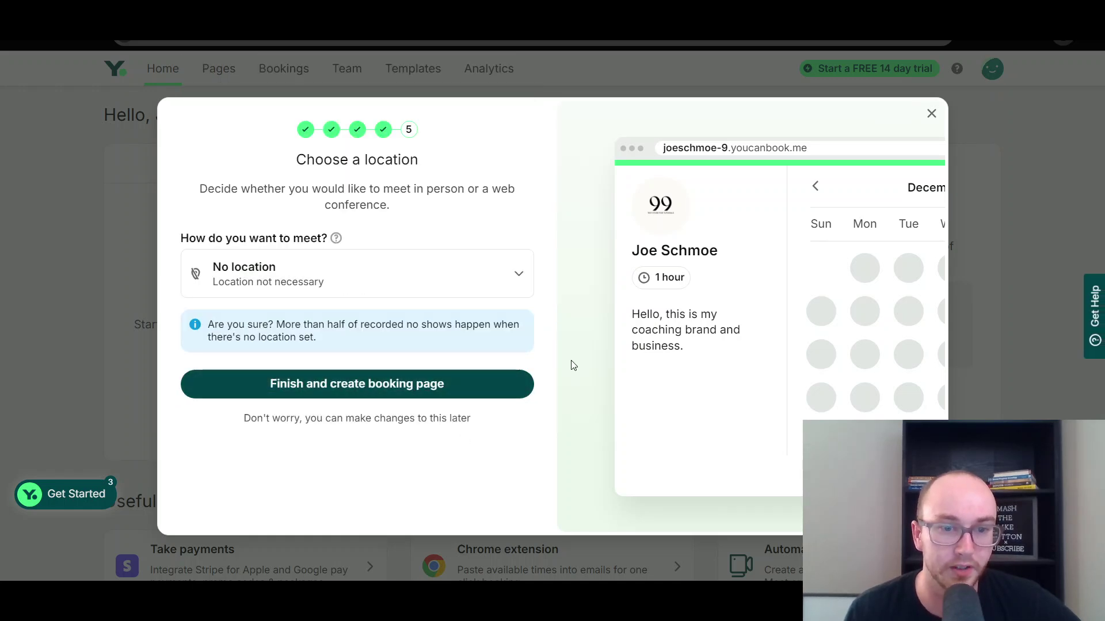
left_click(487, 284)
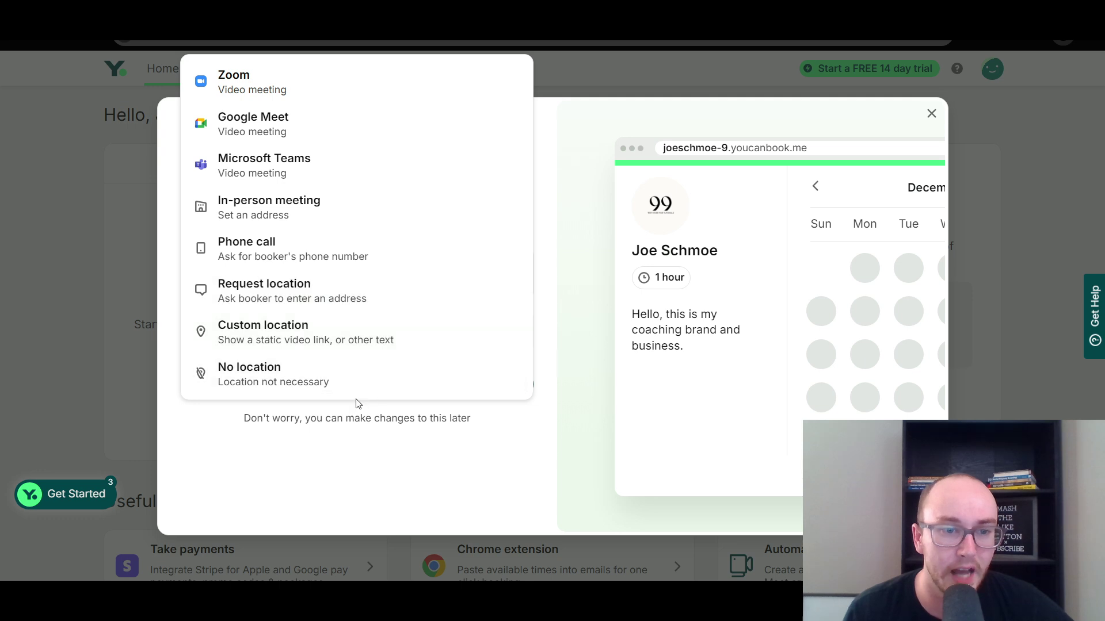
left_click(322, 385)
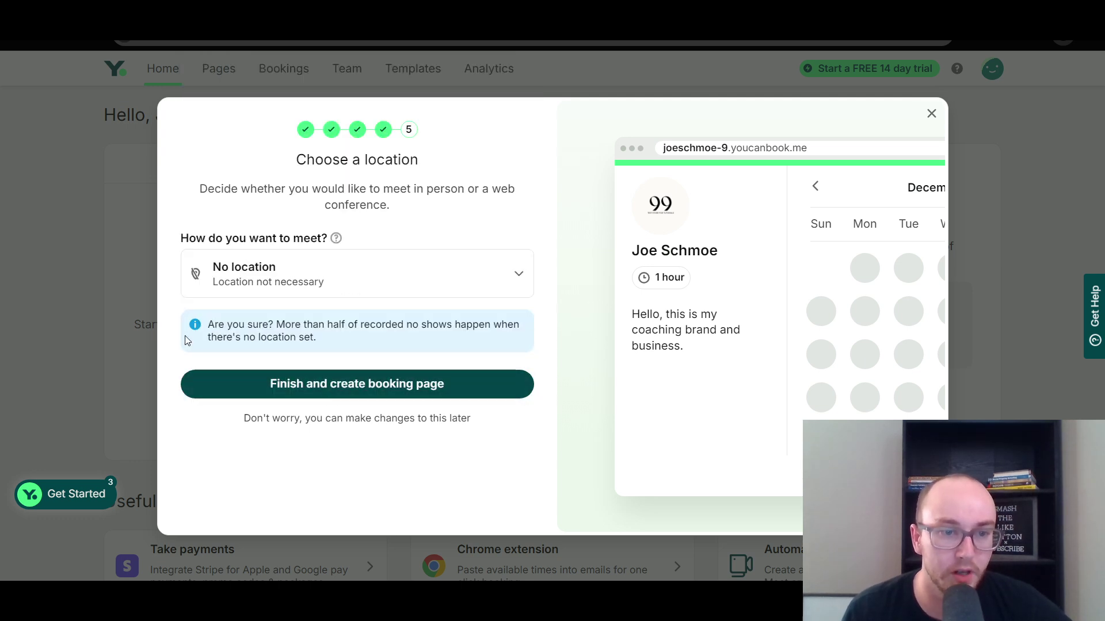
Step: Review the no-shows warning, keep No location, and create the booking page
left_click_drag(271, 326, 334, 326)
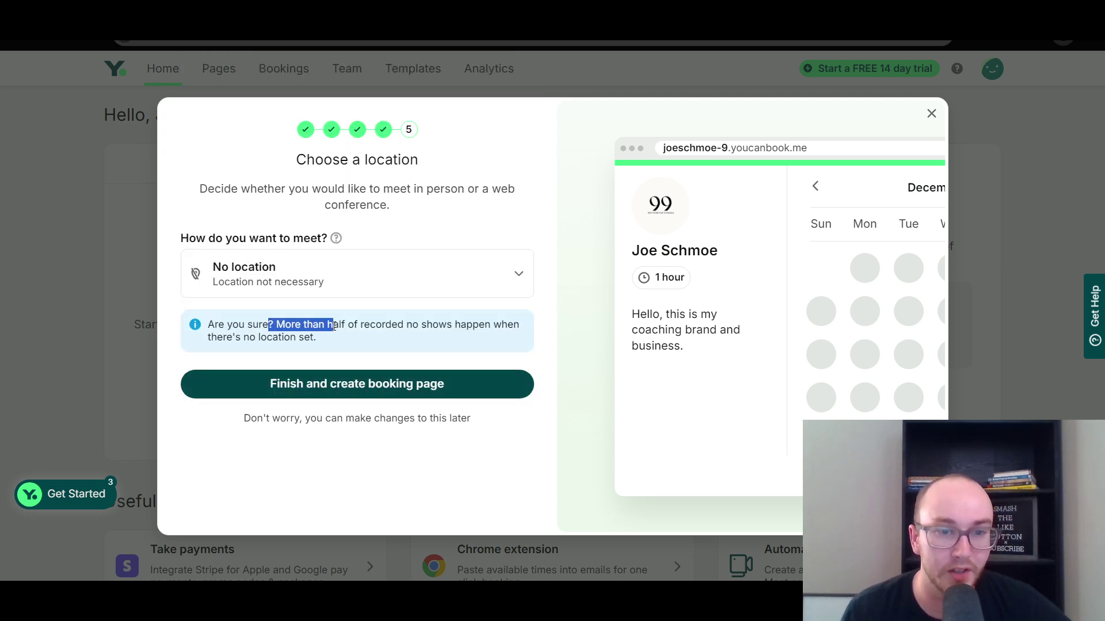
left_click(356, 337)
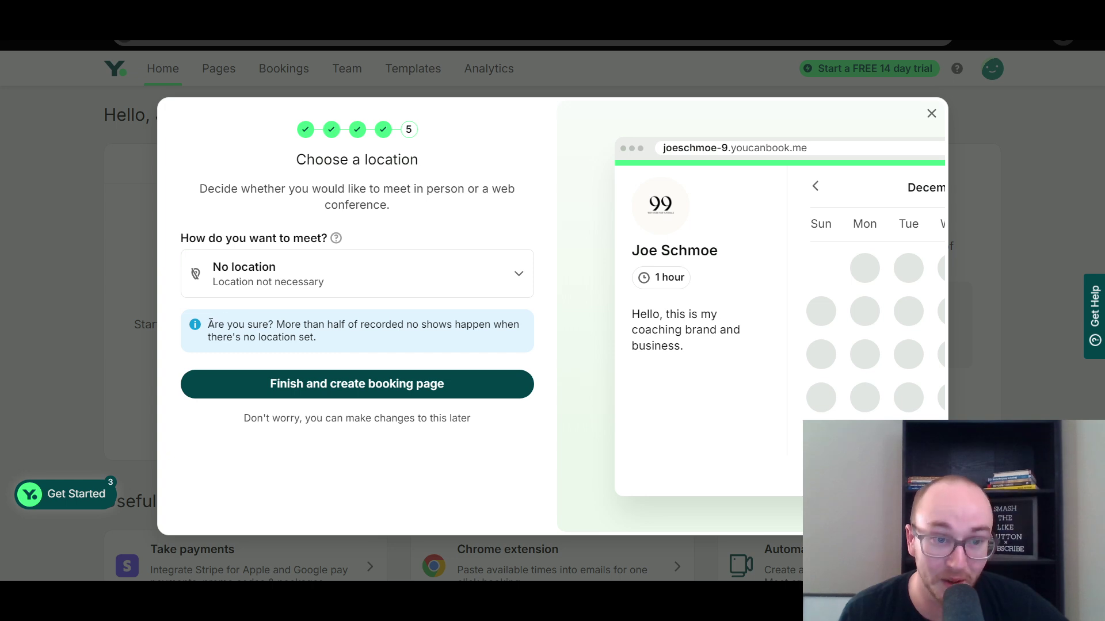
left_click_drag(210, 324, 477, 336)
left_click(381, 345)
left_click(339, 281)
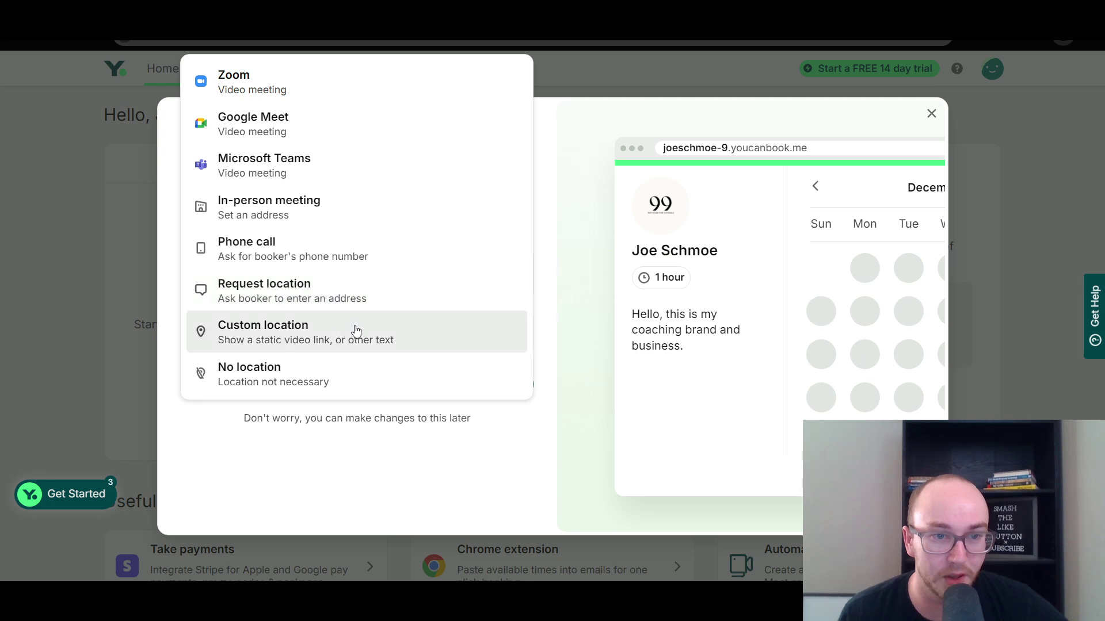
left_click(375, 384)
left_click(375, 385)
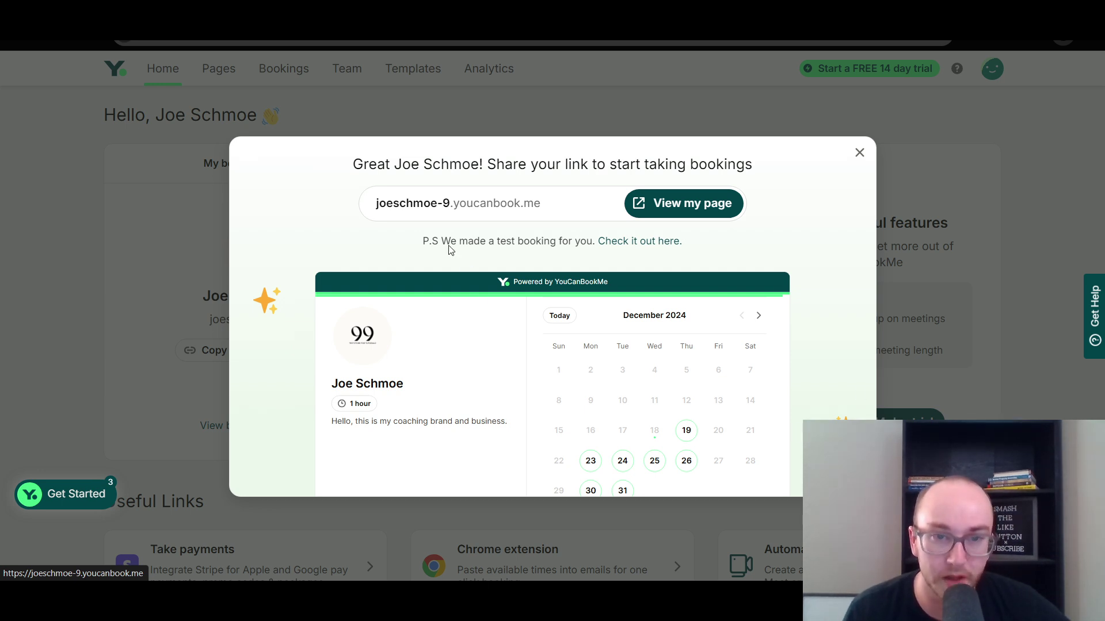
Step: Open the live booking page and read its welcome description
left_click(681, 242)
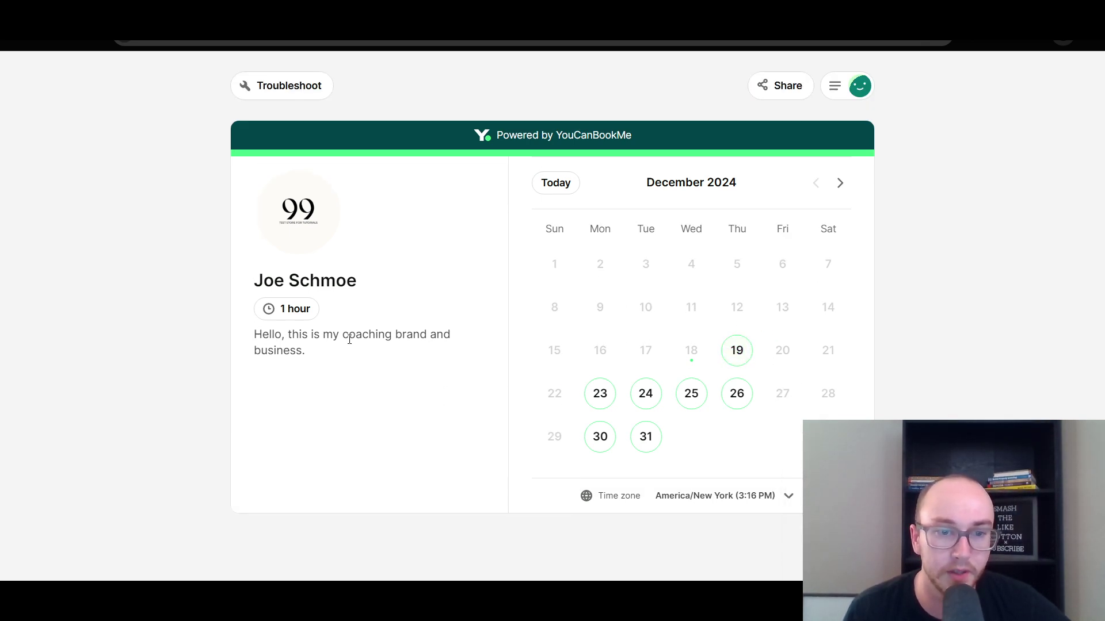
left_click_drag(349, 340, 414, 360)
left_click(415, 360)
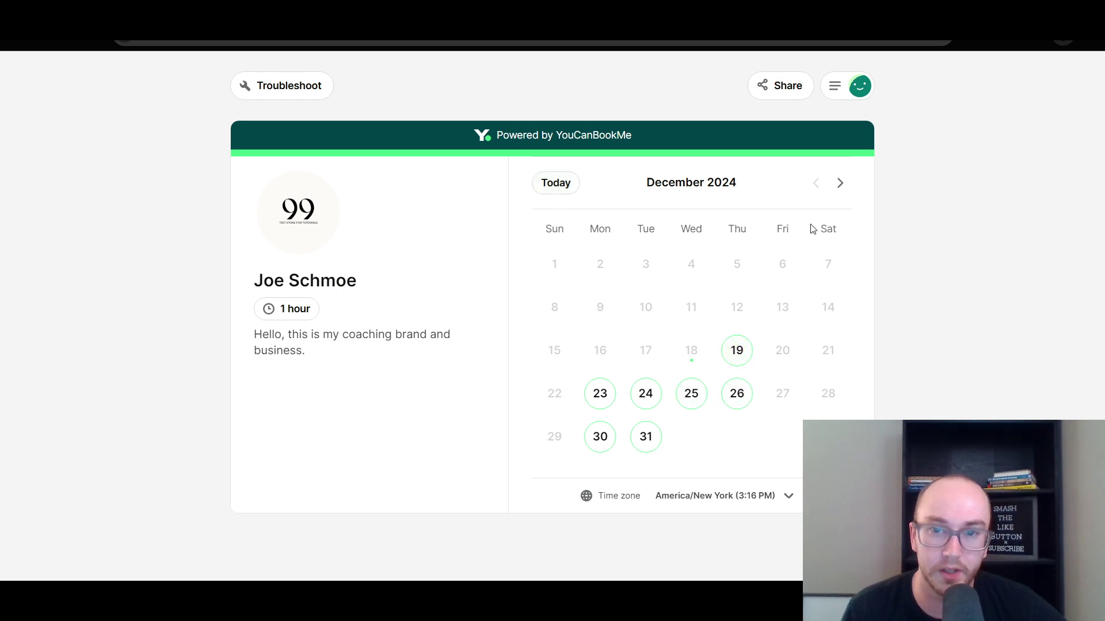
Step: Browse the booking calendar forward to April 2025 and back to December 2024
left_click(840, 184)
left_click(841, 184)
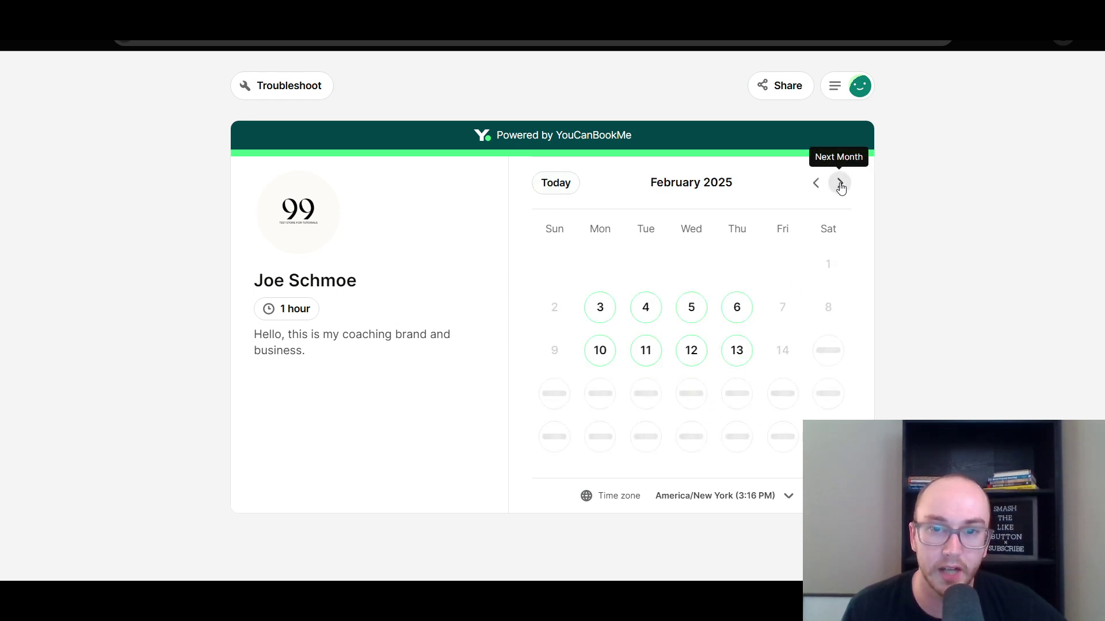
left_click(840, 184)
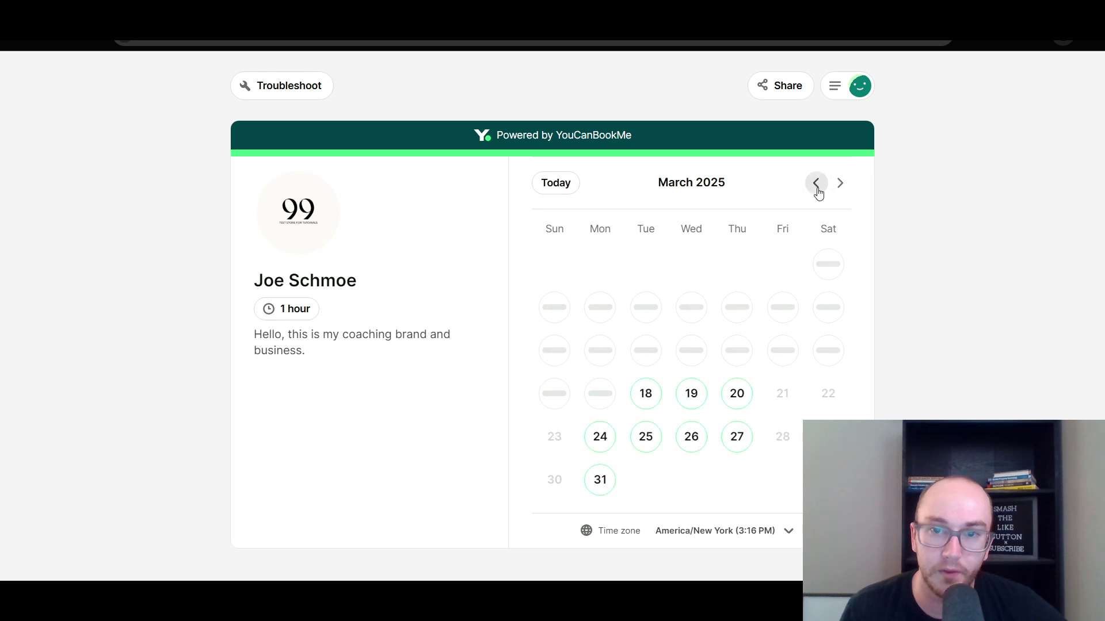
left_click(839, 182)
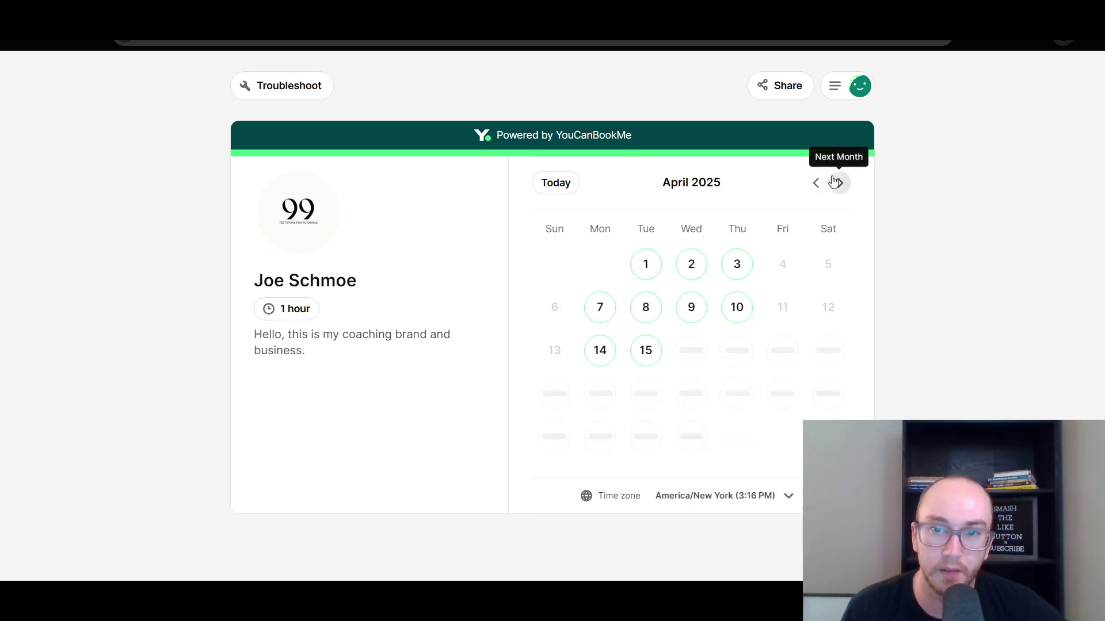
left_click(822, 184)
left_click(823, 183)
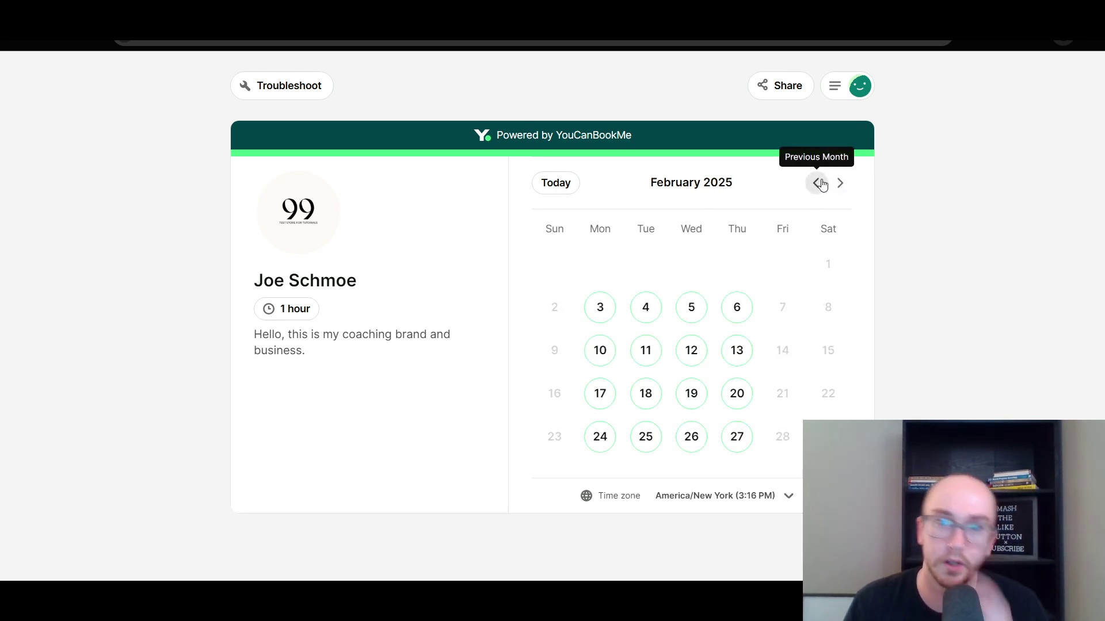
left_click(822, 183)
left_click(823, 184)
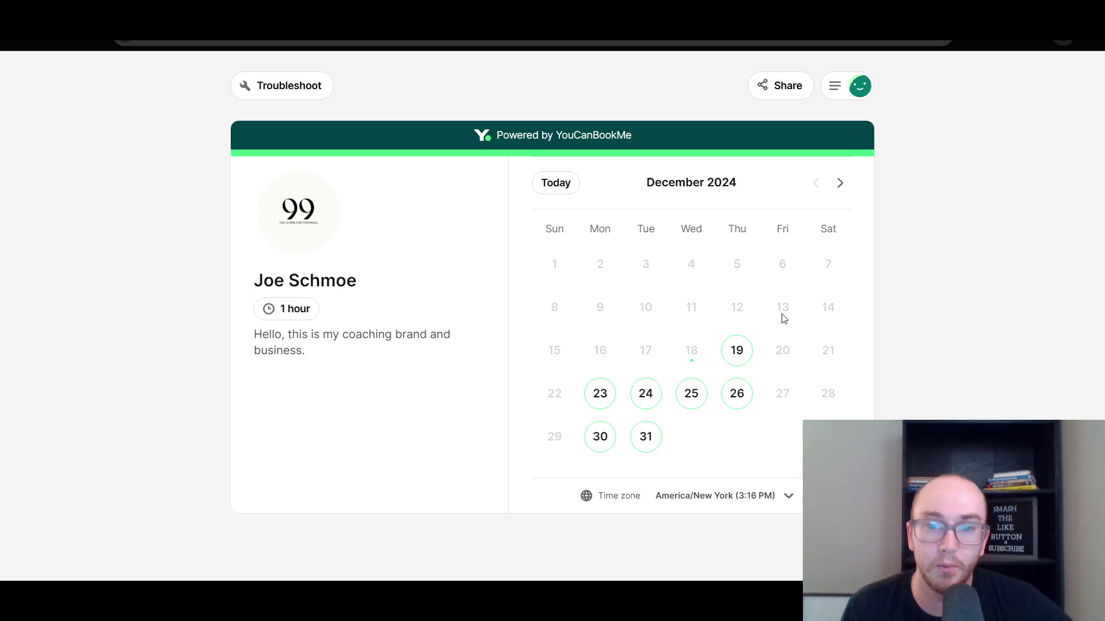
Step: Pick December 31, 2024 and choose the 10:00 AM time slot
left_click(647, 441)
scroll(748, 374, "down", 2)
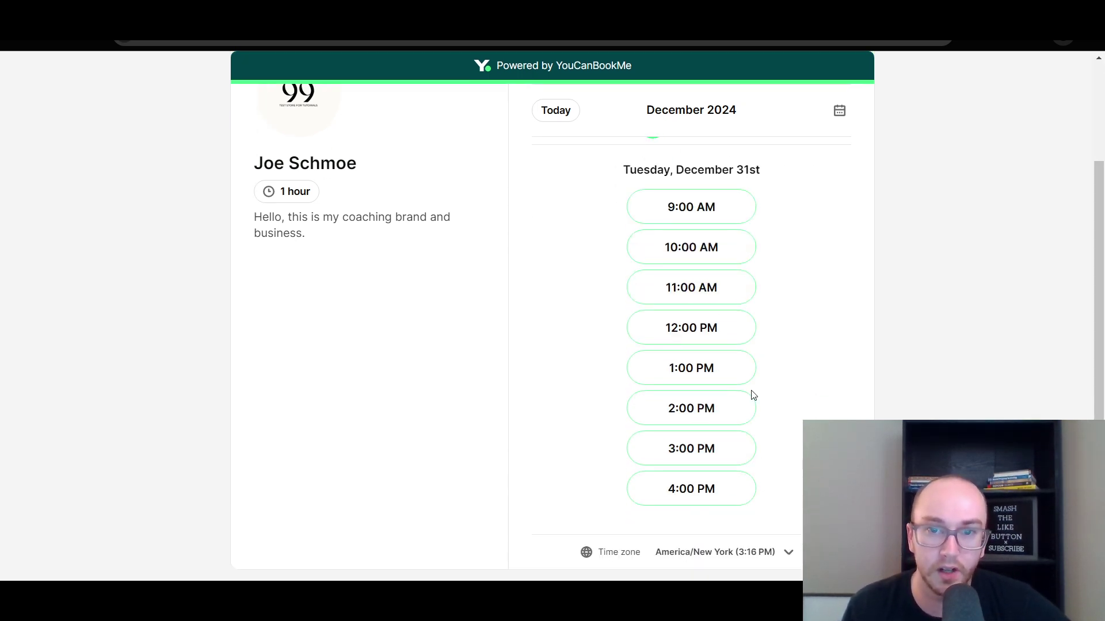
scroll(760, 369, "up", 1)
scroll(731, 348, "down", 1)
scroll(698, 276, "up", 1)
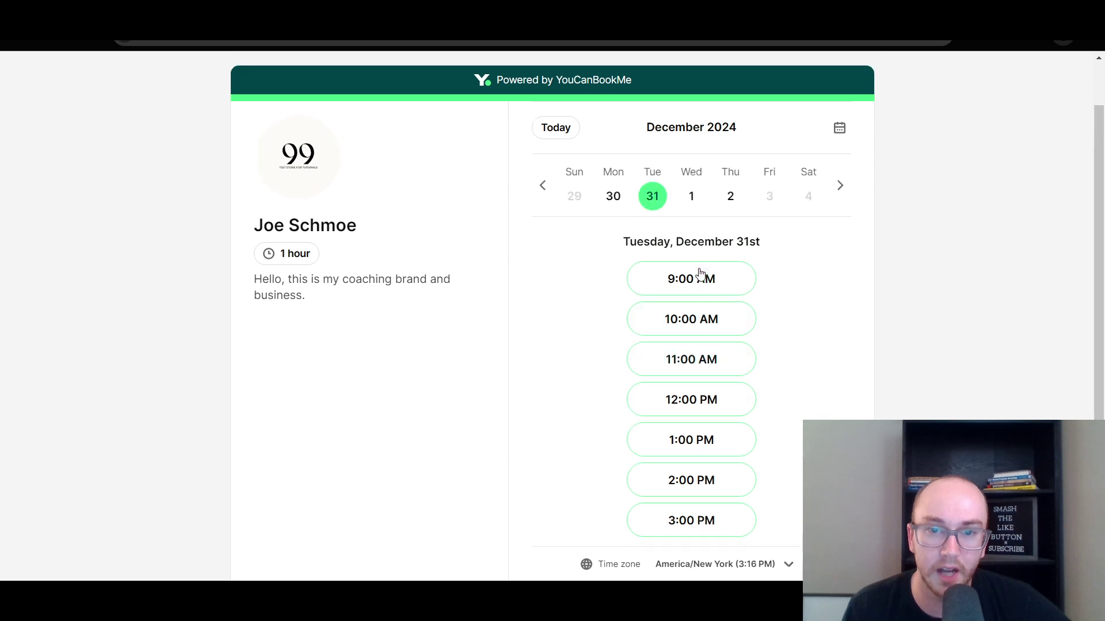
scroll(698, 295, "down", 1)
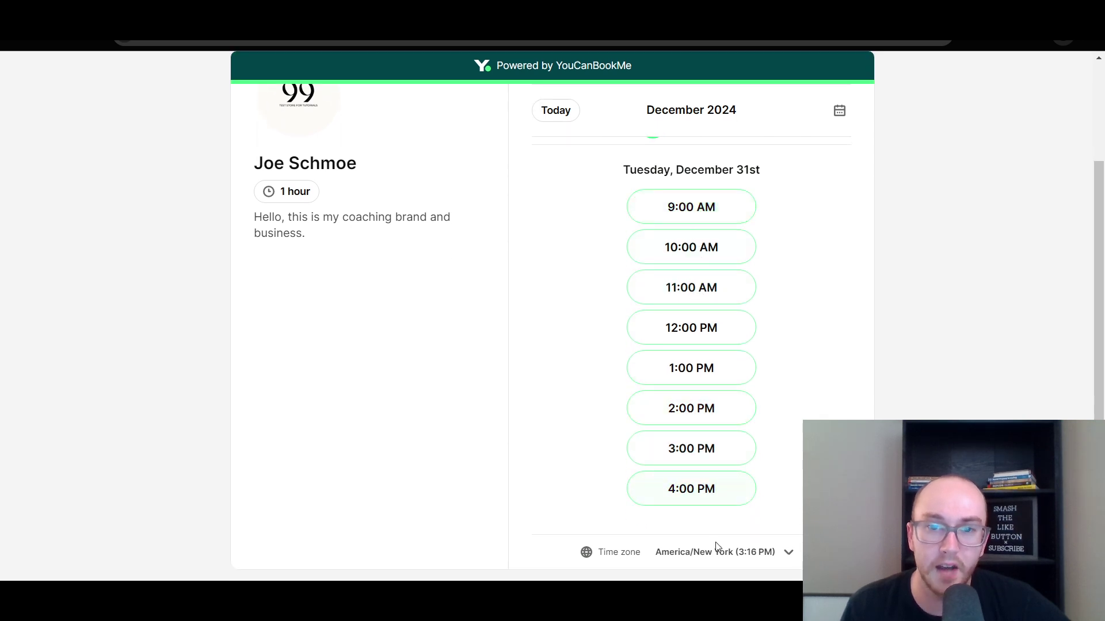
scroll(688, 402, "up", 1)
scroll(689, 282, "down", 1)
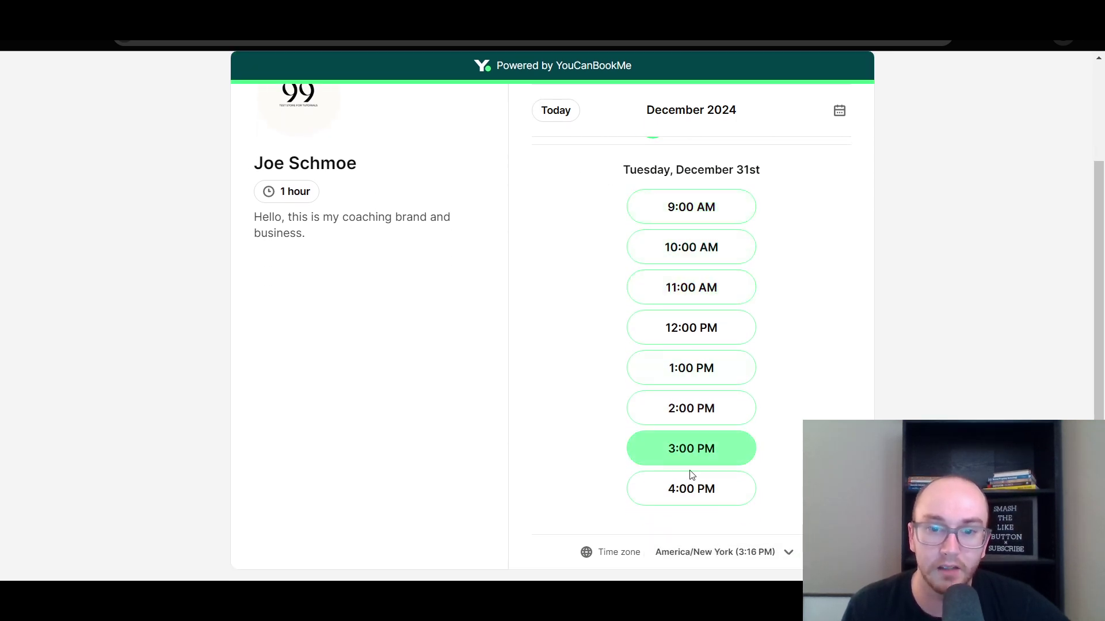
scroll(693, 438, "up", 2)
left_click_drag(1097, 282, 1088, 338)
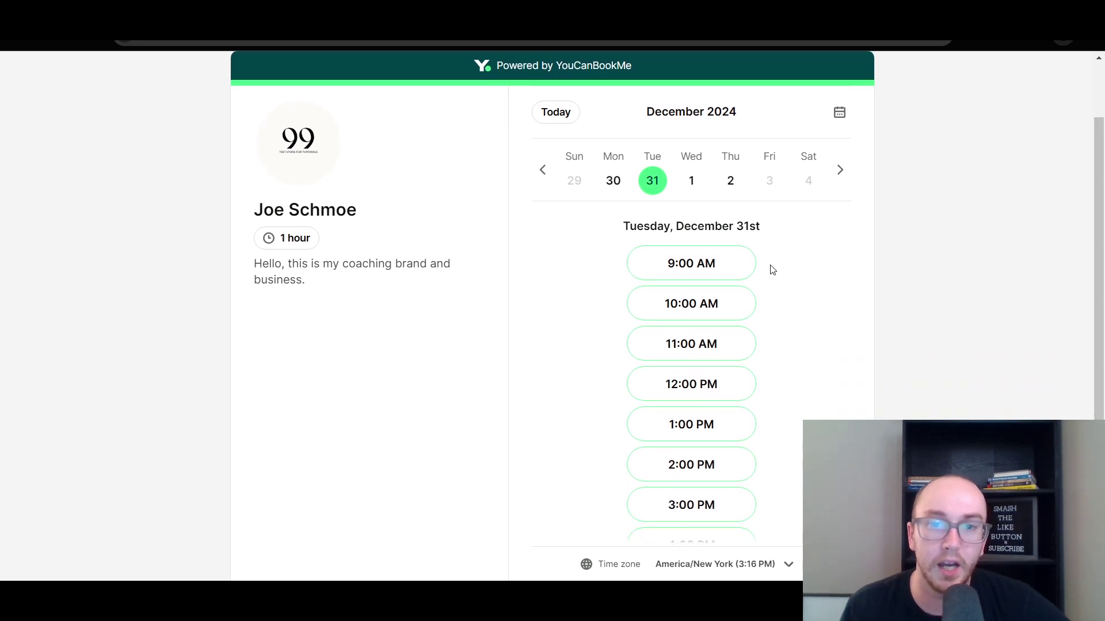
left_click(698, 315)
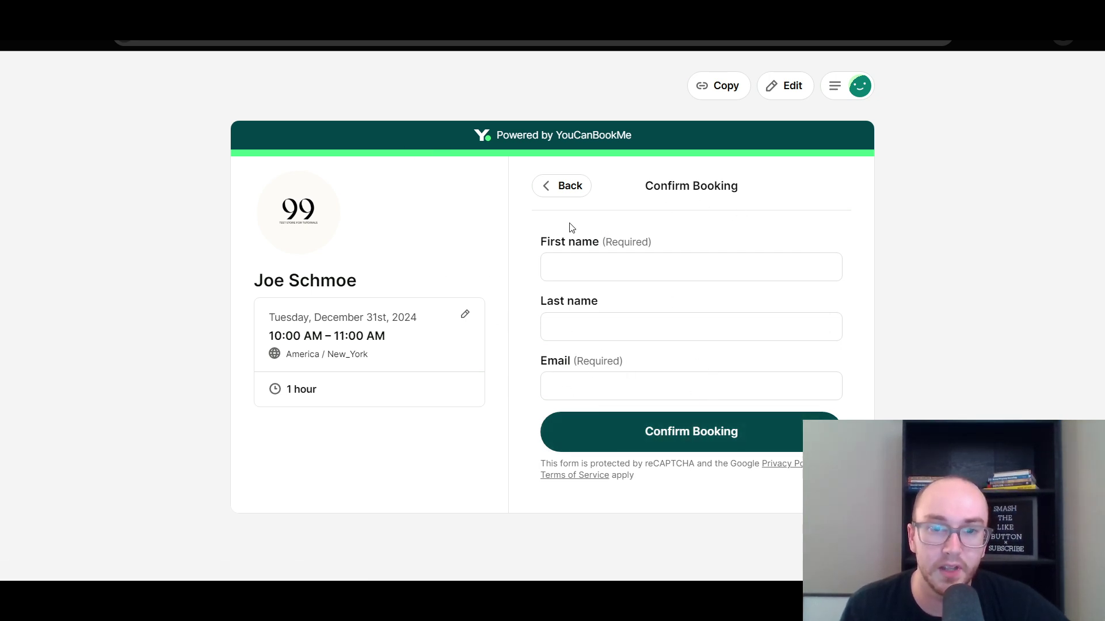
Step: Enter the booker's first name, autofill last name and e-mail, and confirm the booking
left_click(547, 263)
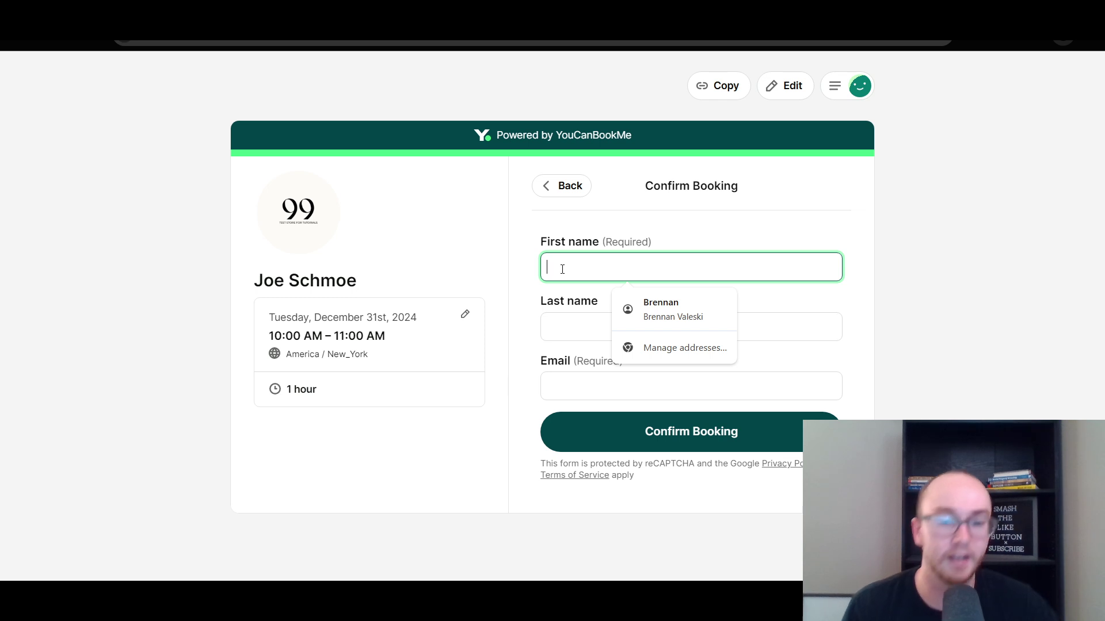
type("joe")
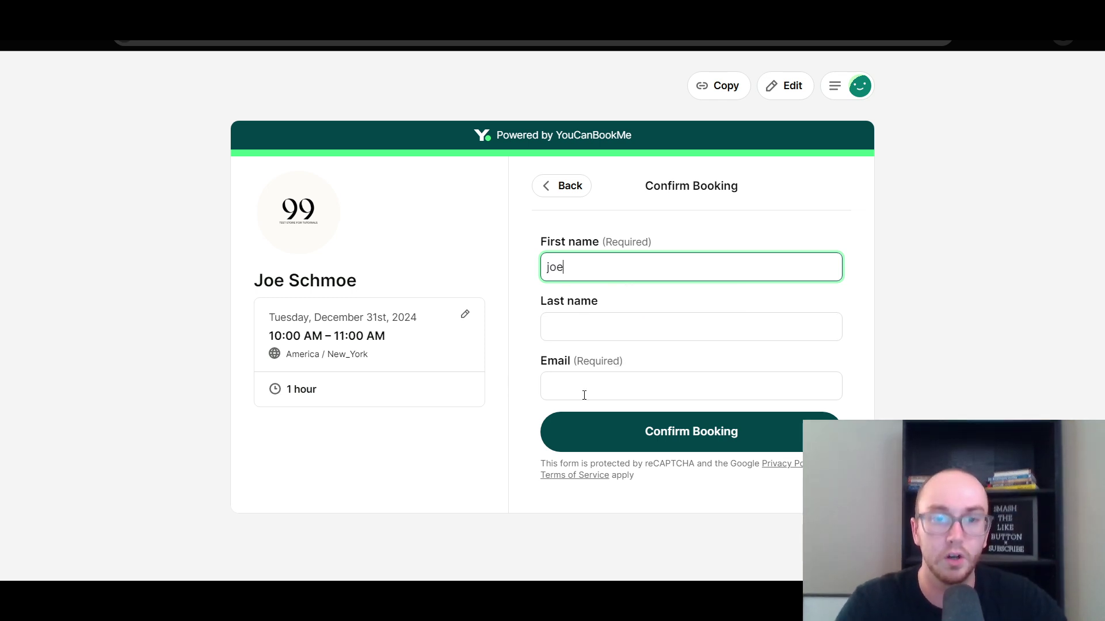
left_click(584, 395)
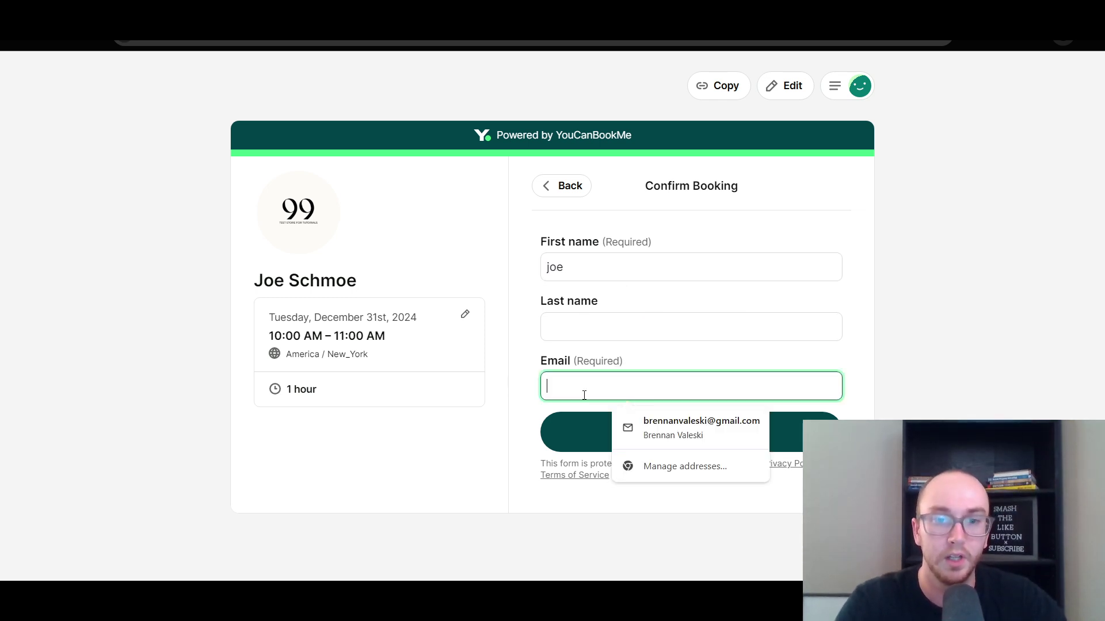
left_click(648, 425)
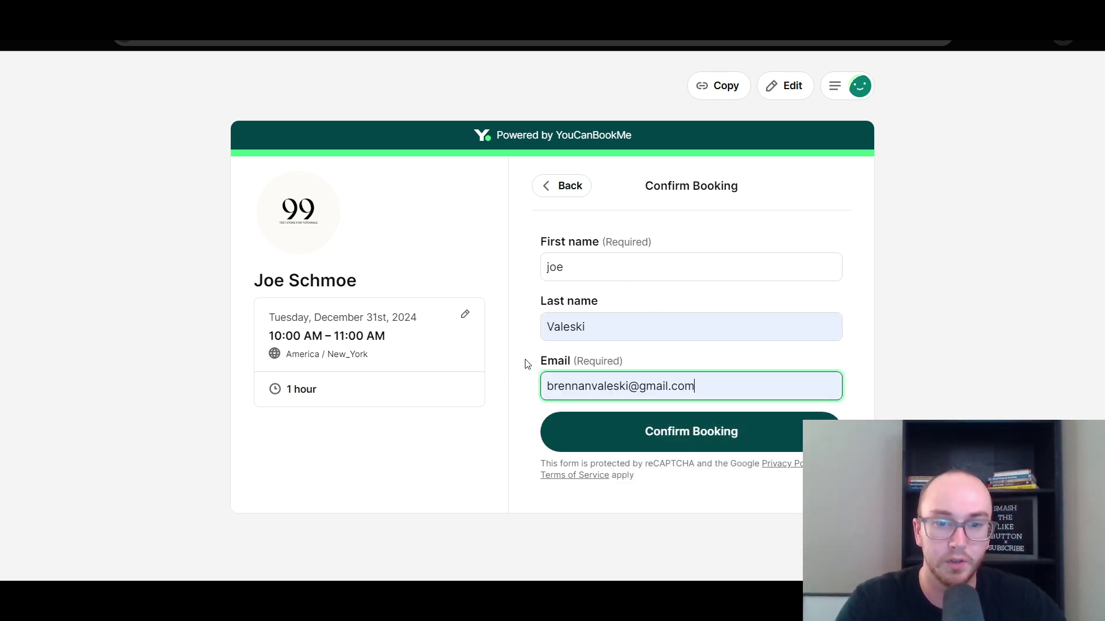
left_click(691, 430)
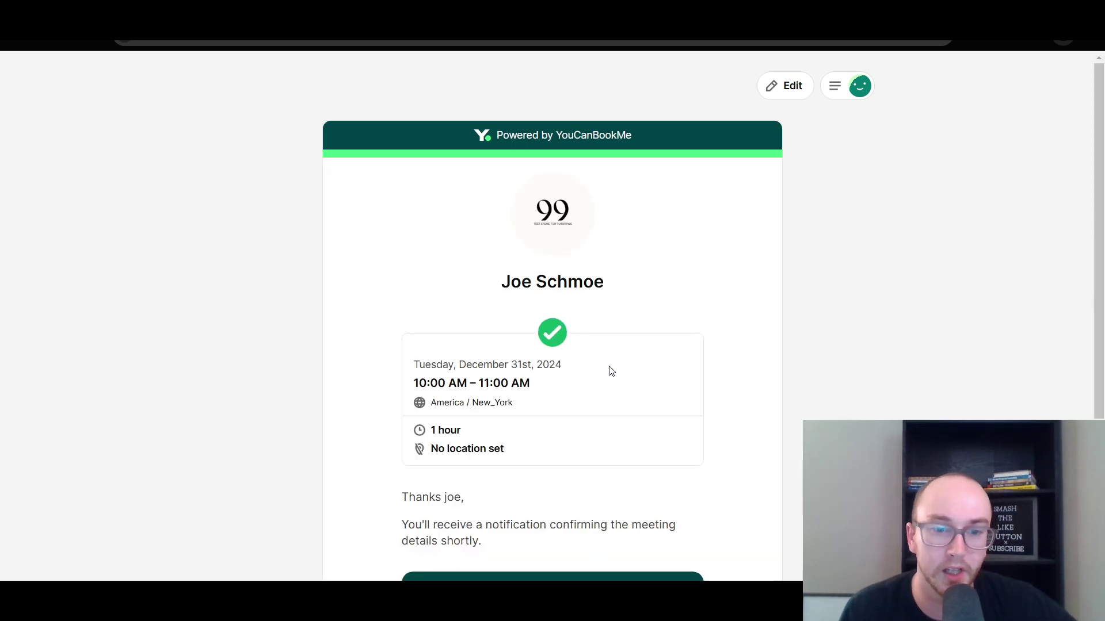
Step: Review the December 31 booking confirmation details, then open the top-right account menu
scroll(611, 371, "down", 3)
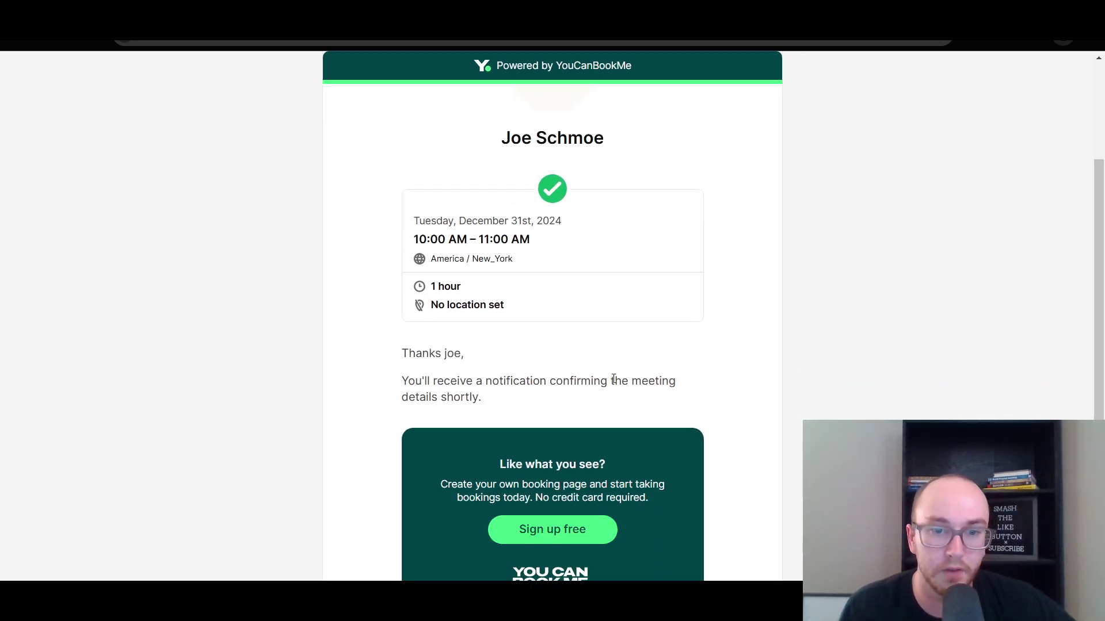
scroll(634, 437, "down", 2)
scroll(540, 473, "up", 5)
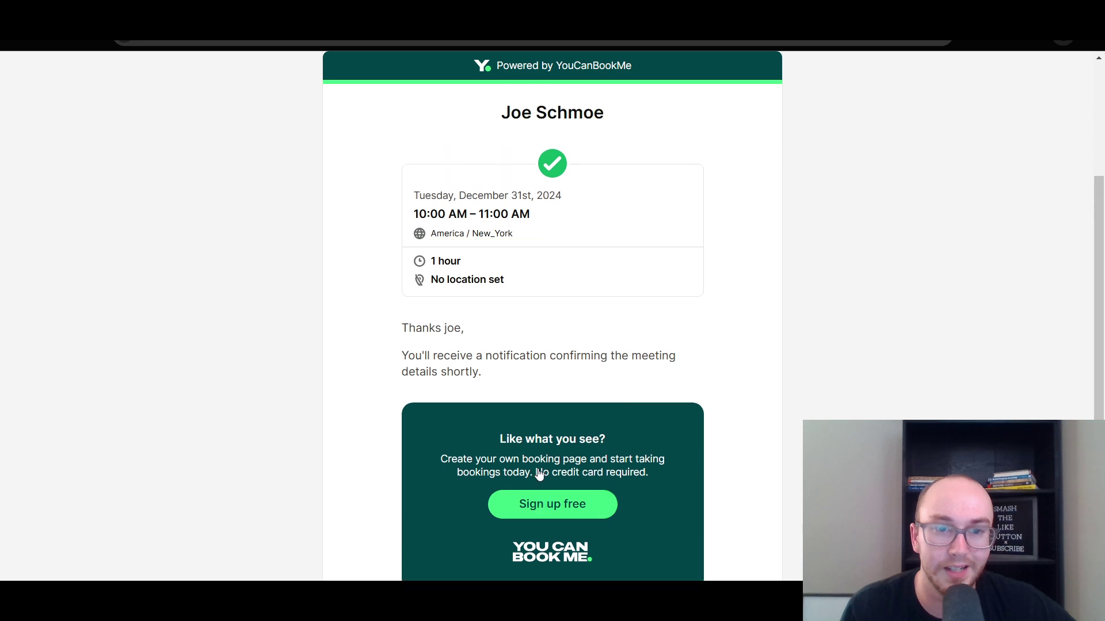
left_click_drag(425, 460, 419, 406)
left_click(619, 274)
scroll(614, 301, "down", 3)
scroll(564, 205, "up", 3)
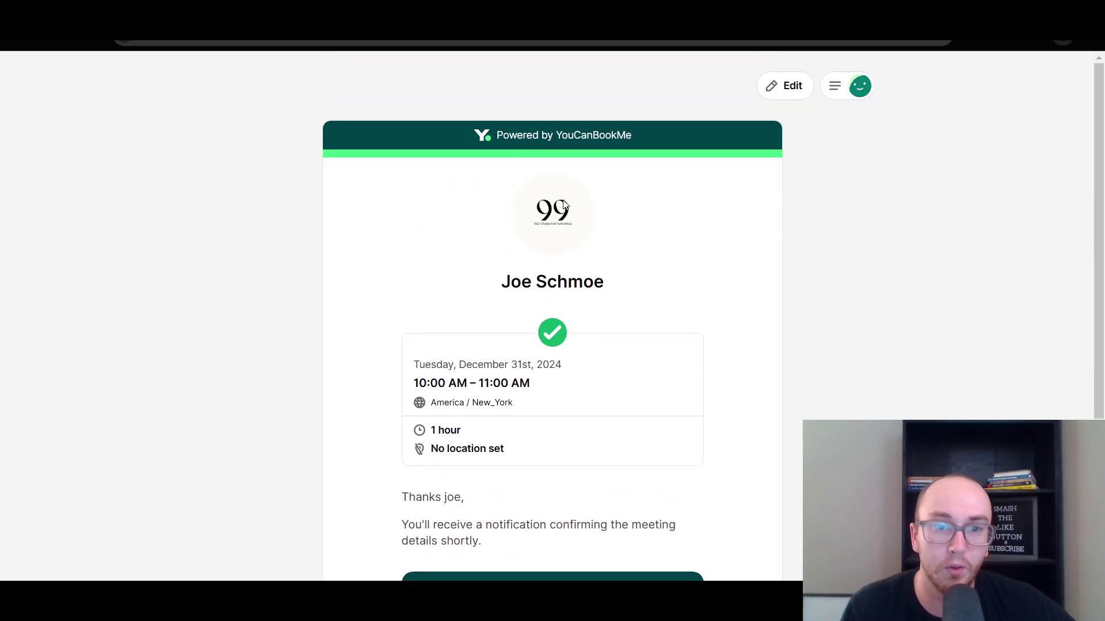
scroll(1100, 242, "down", 4)
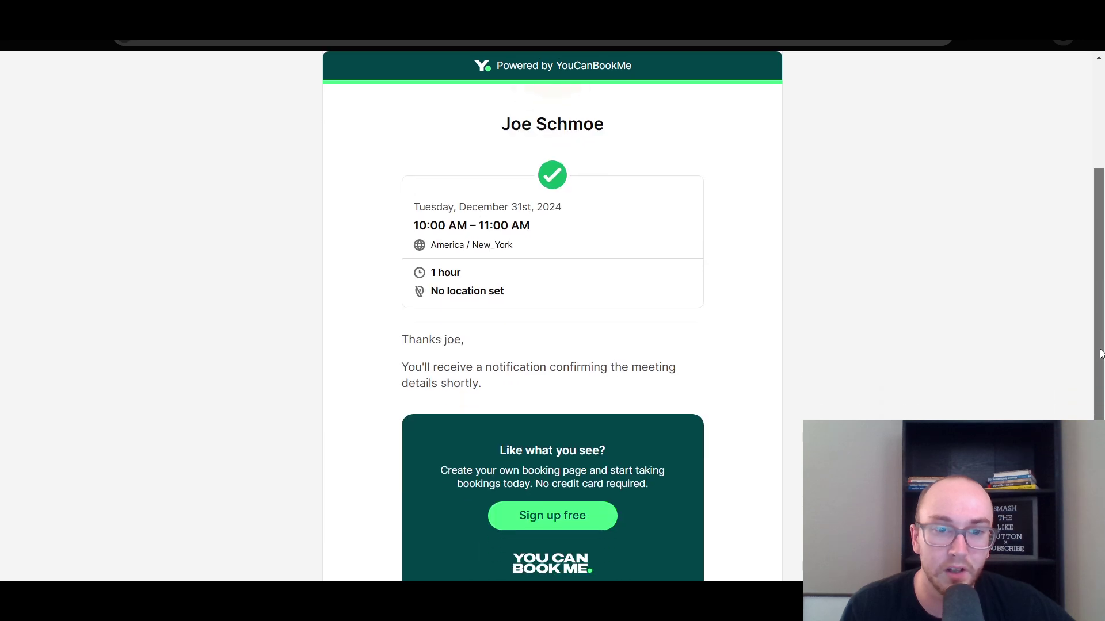
scroll(1100, 241, "up", 4)
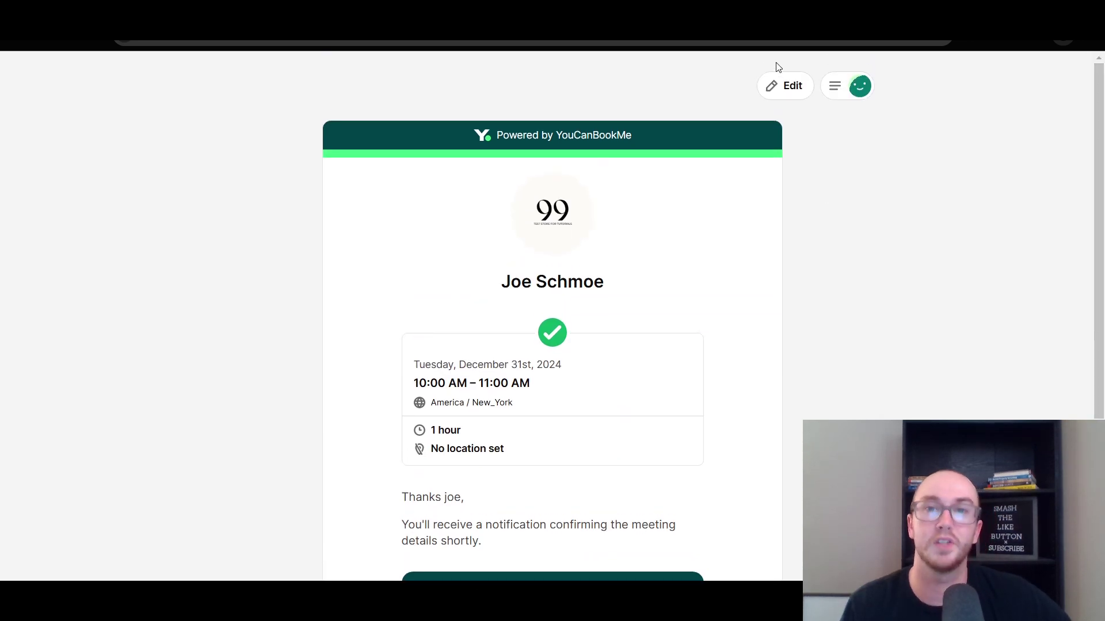
left_click(834, 97)
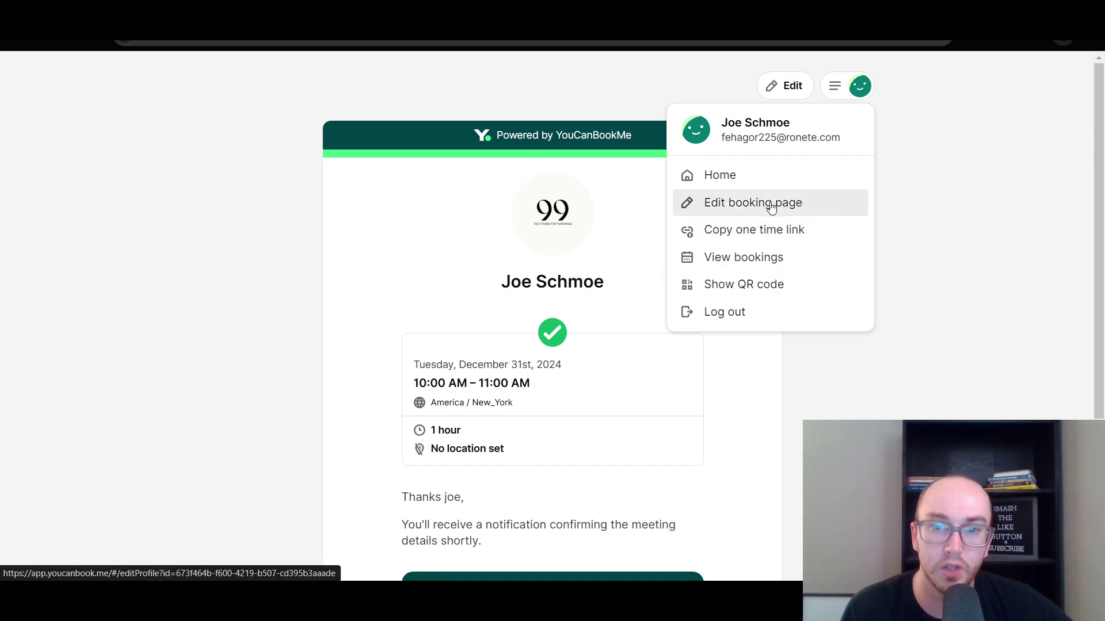
Step: Open View bookings, check the Dec 19 booking's actions, try Past and Date Range, return to Upcoming
left_click(772, 257)
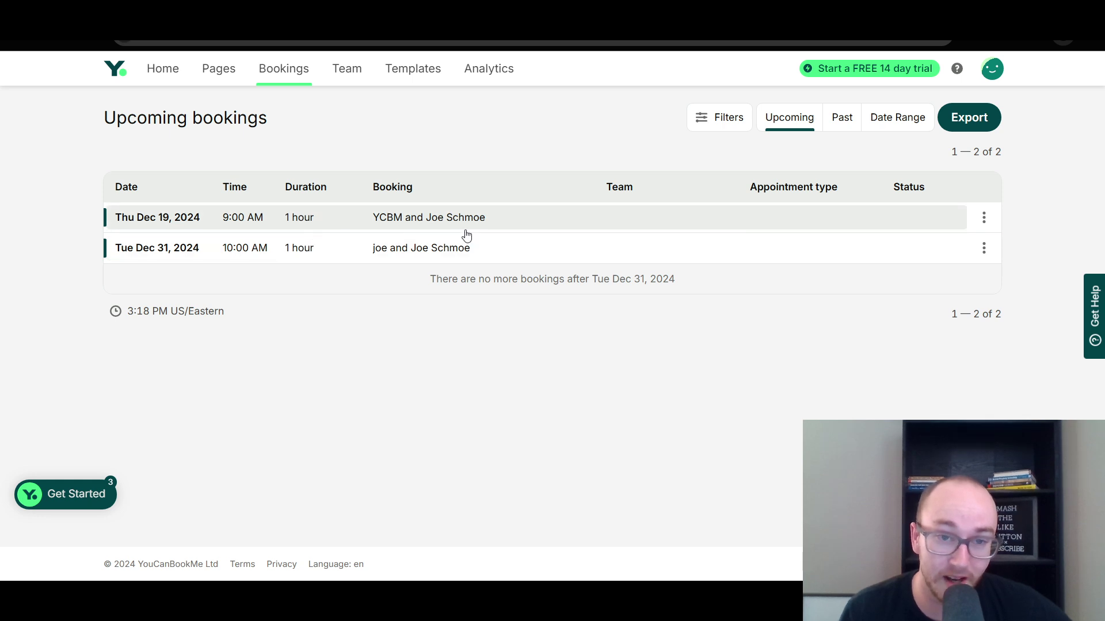
left_click(984, 218)
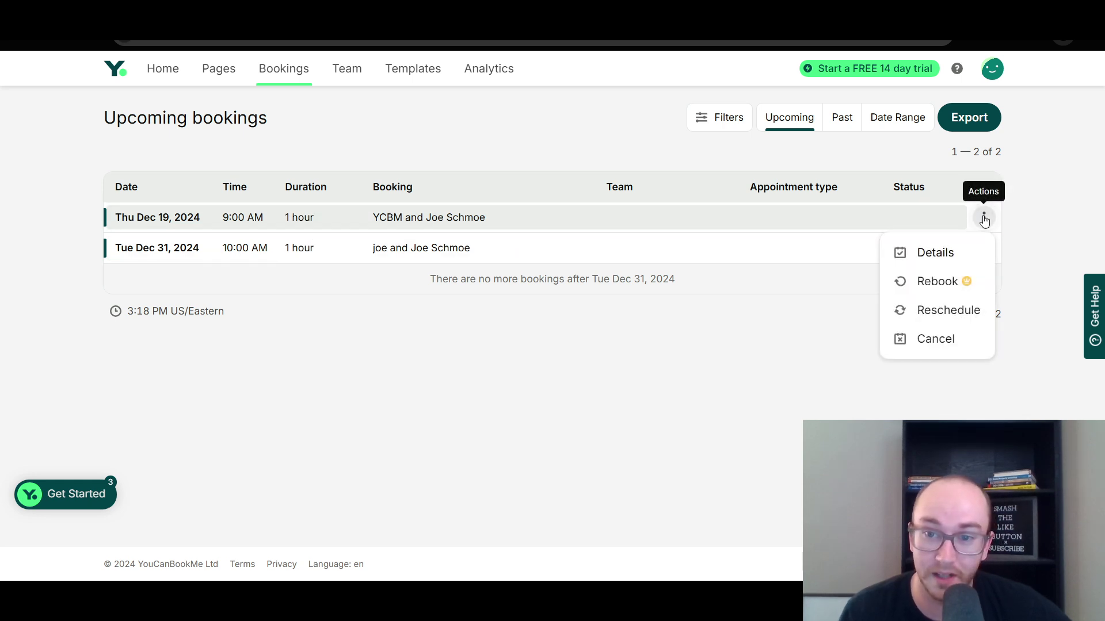
left_click(993, 221)
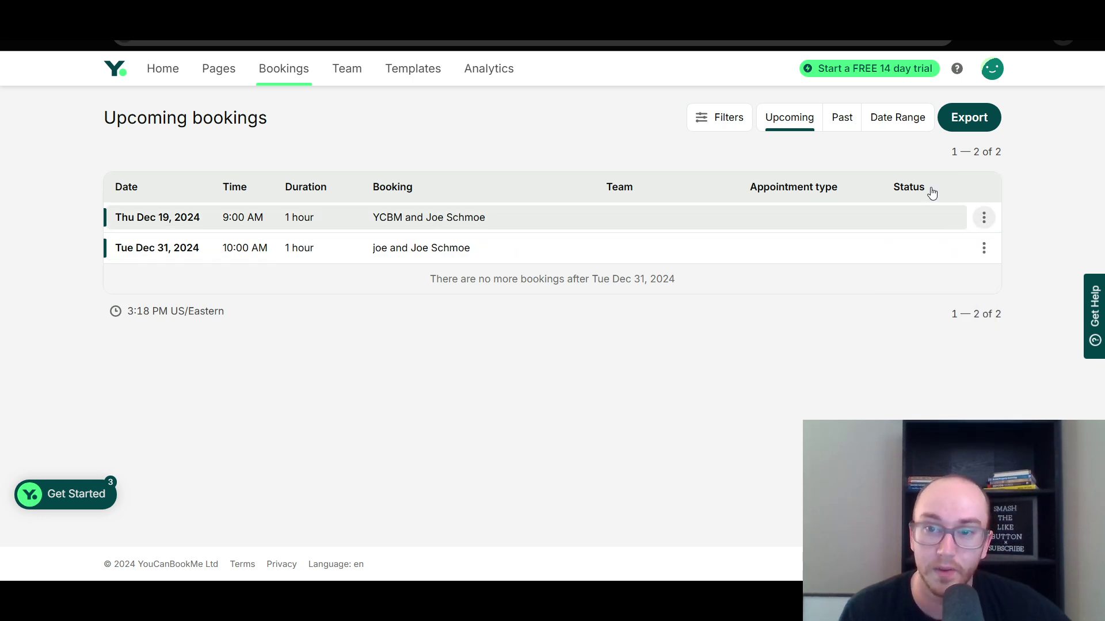
left_click(843, 121)
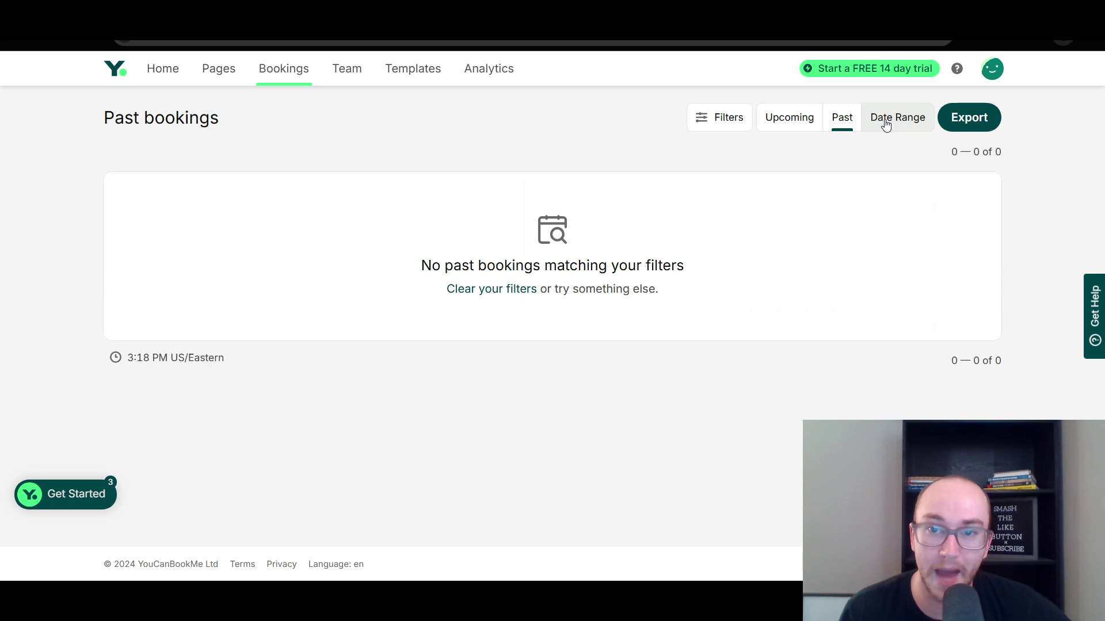
left_click(885, 125)
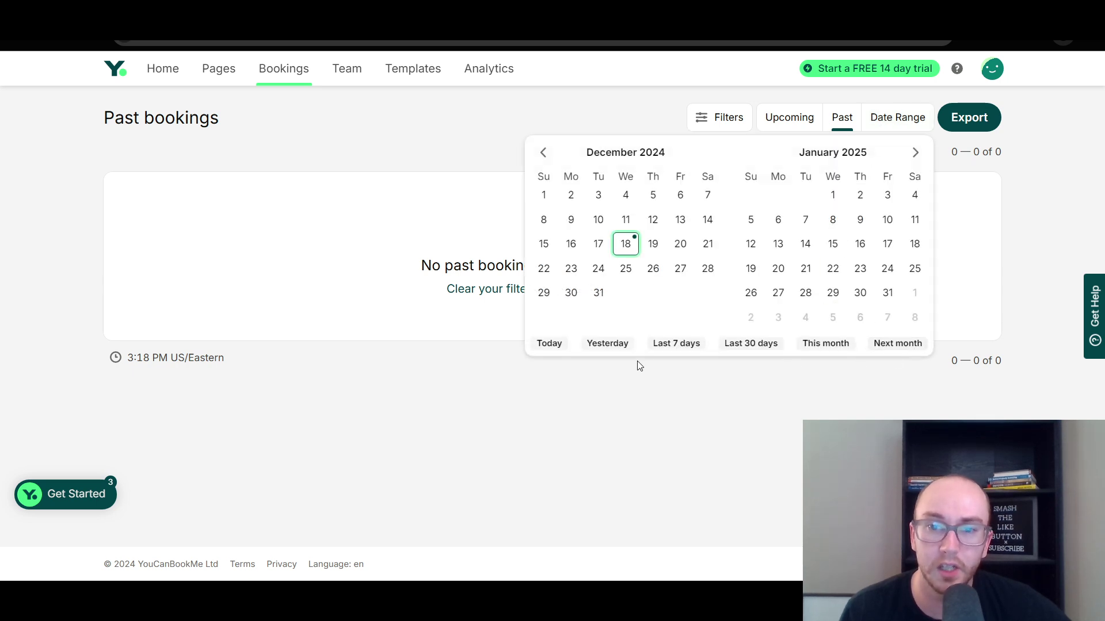
left_click(807, 118)
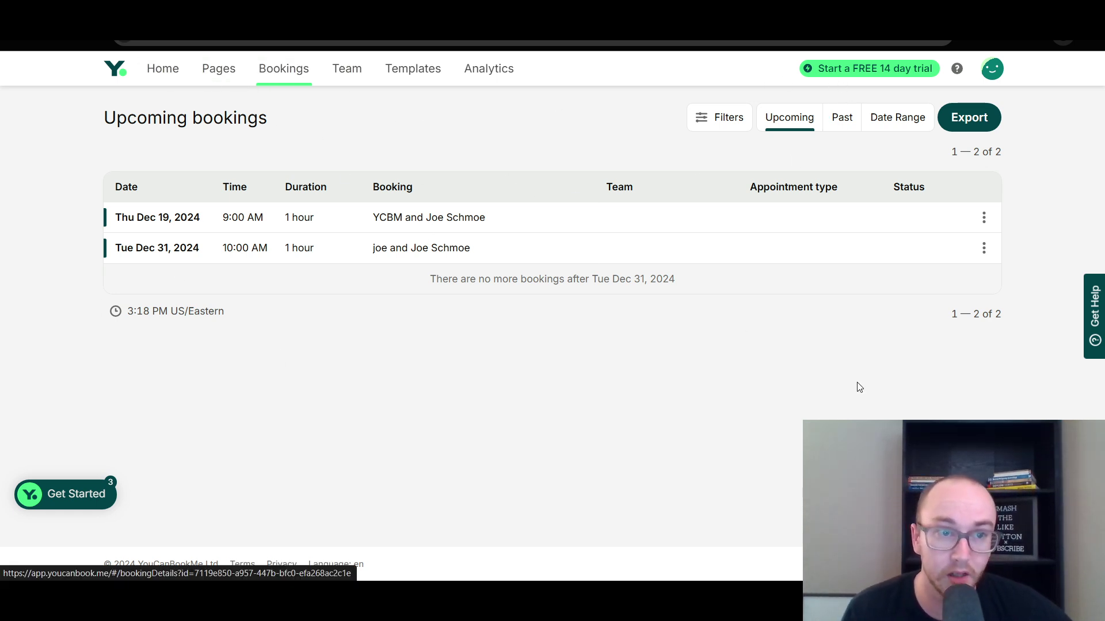
Step: Return to the Home dashboard and scroll down to the Useful Links cards
left_click(184, 65)
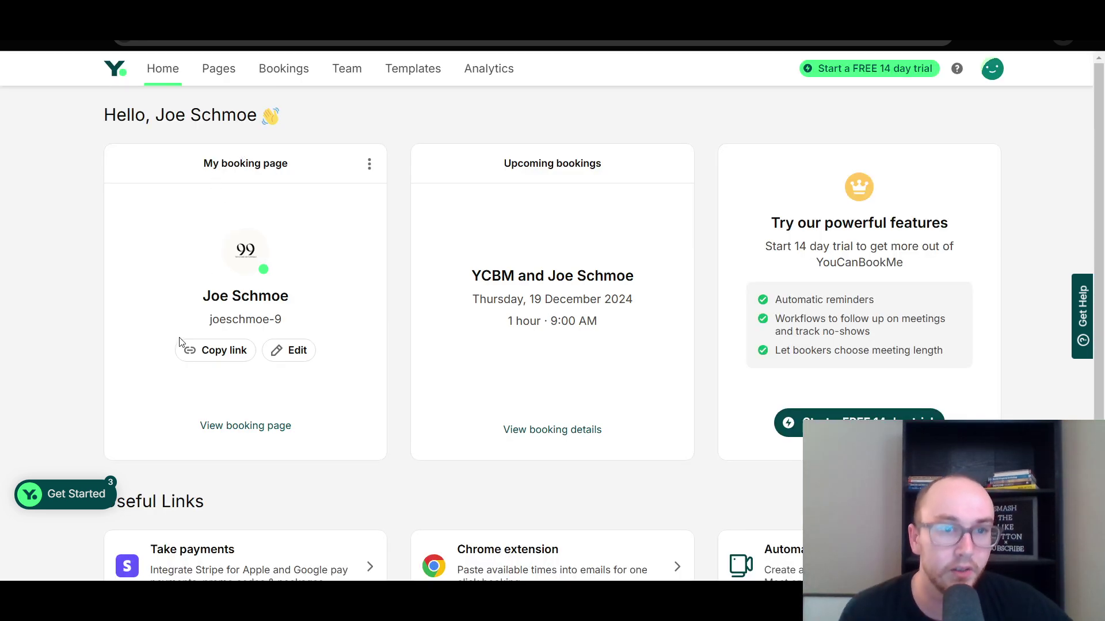
scroll(422, 303, "down", 3)
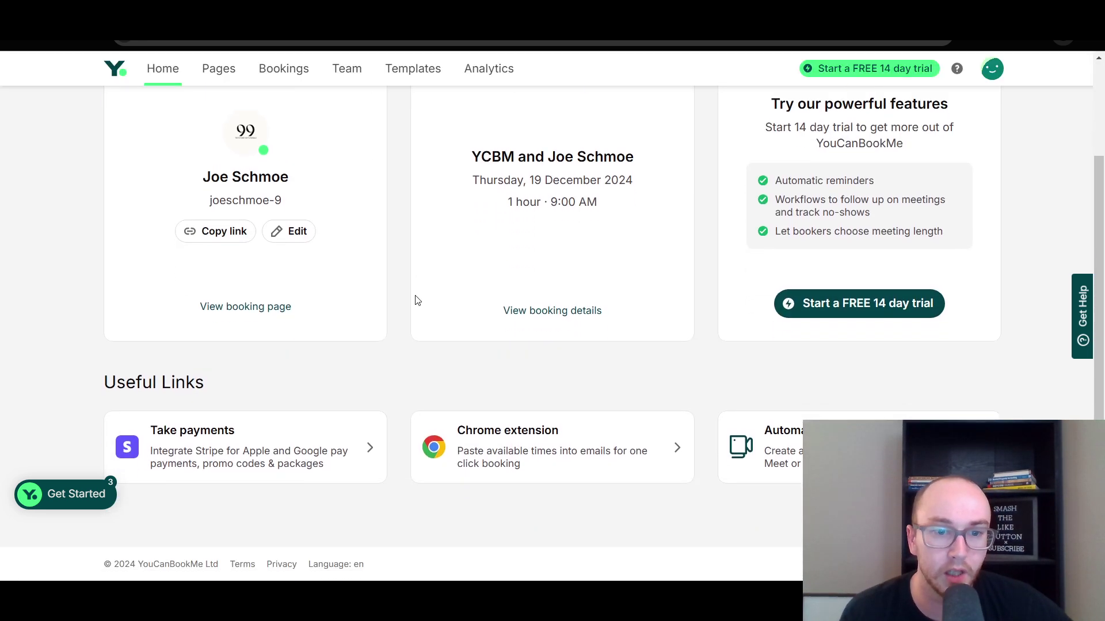
scroll(213, 363, "up", 2)
scroll(259, 366, "down", 3)
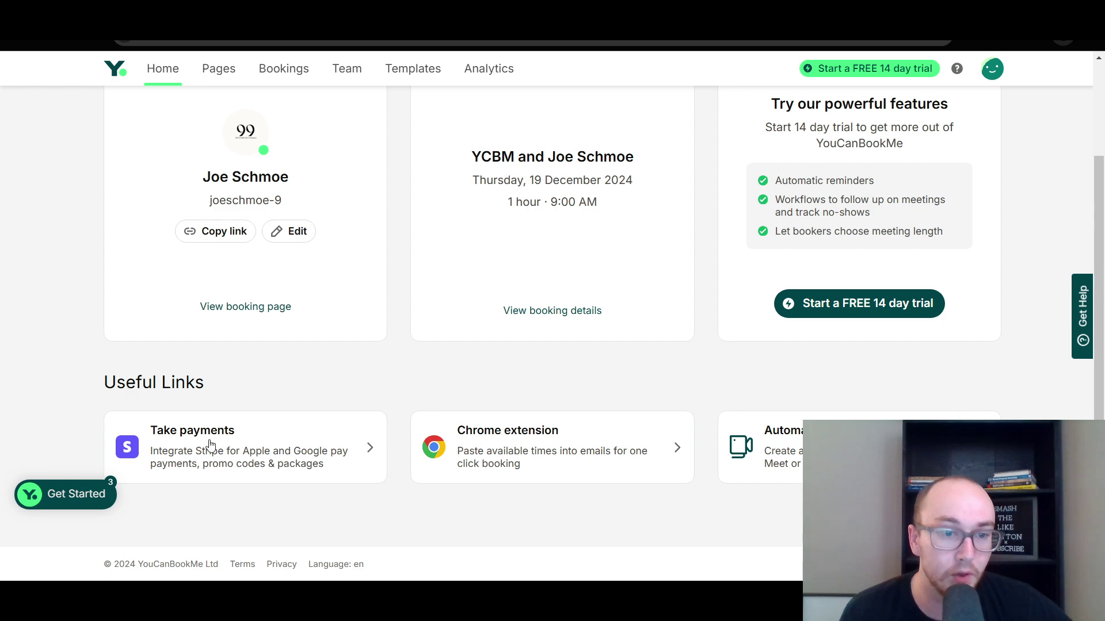
left_click(311, 447)
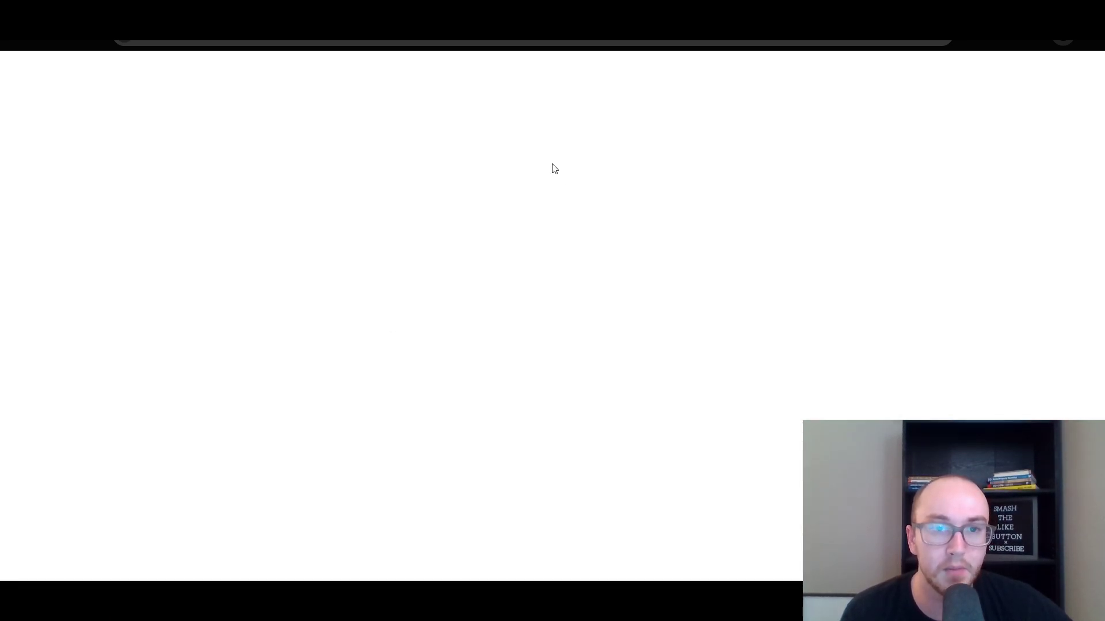
scroll(642, 348, "down", 4)
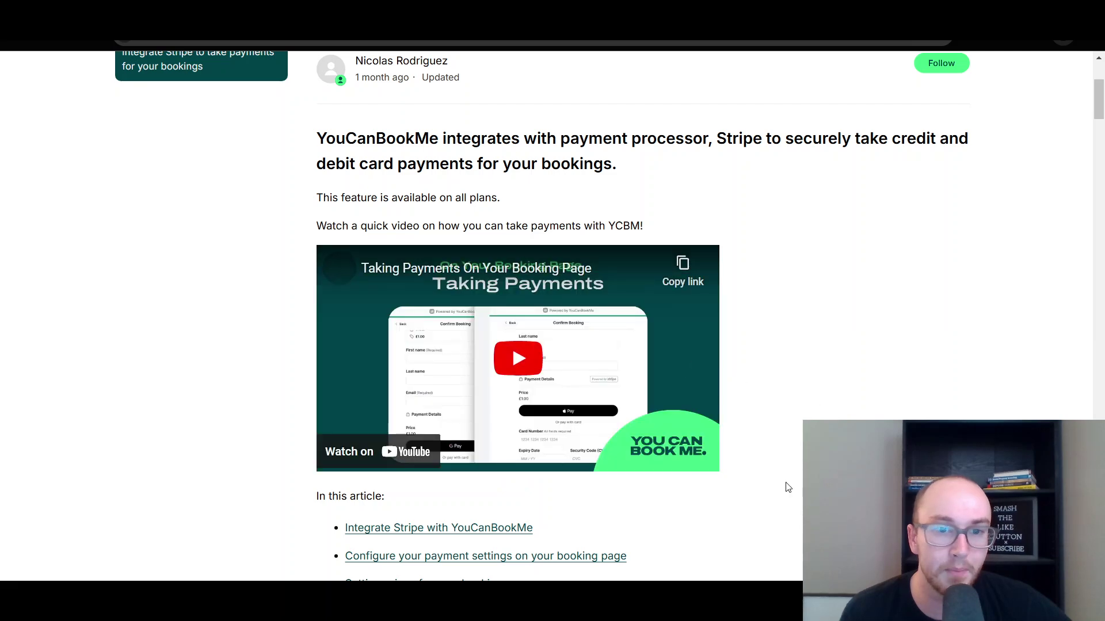
scroll(795, 378, "down", 10)
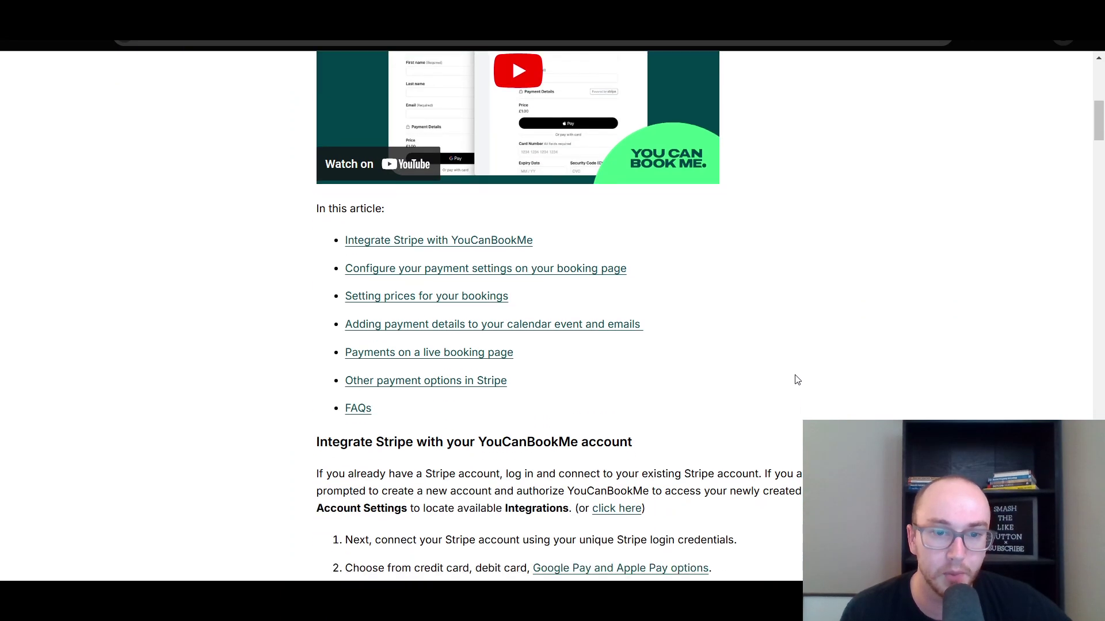
scroll(797, 378, "down", 1)
scroll(797, 379, "up", 3)
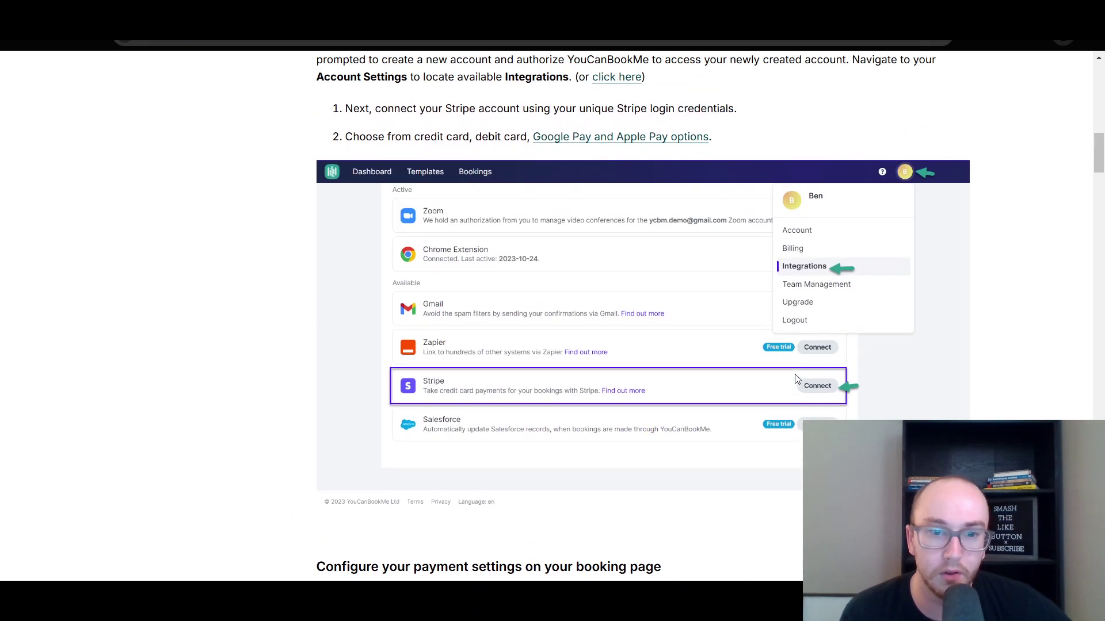
scroll(797, 378, "down", 1)
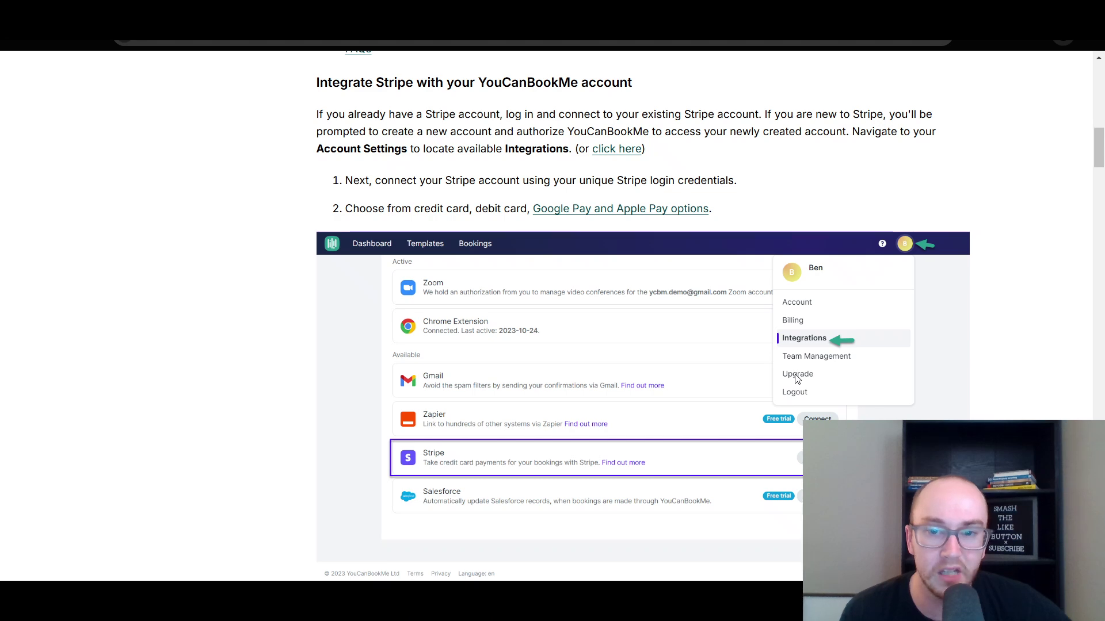
scroll(797, 378, "down", 1)
scroll(749, 316, "down", 1)
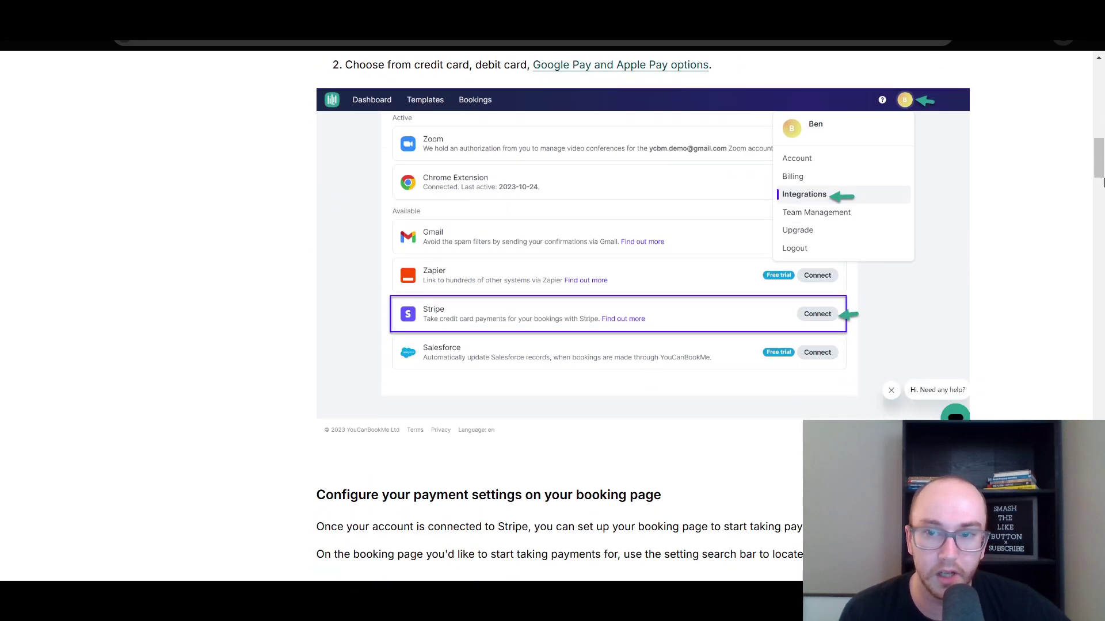
left_click_drag(1100, 152, 1086, 92)
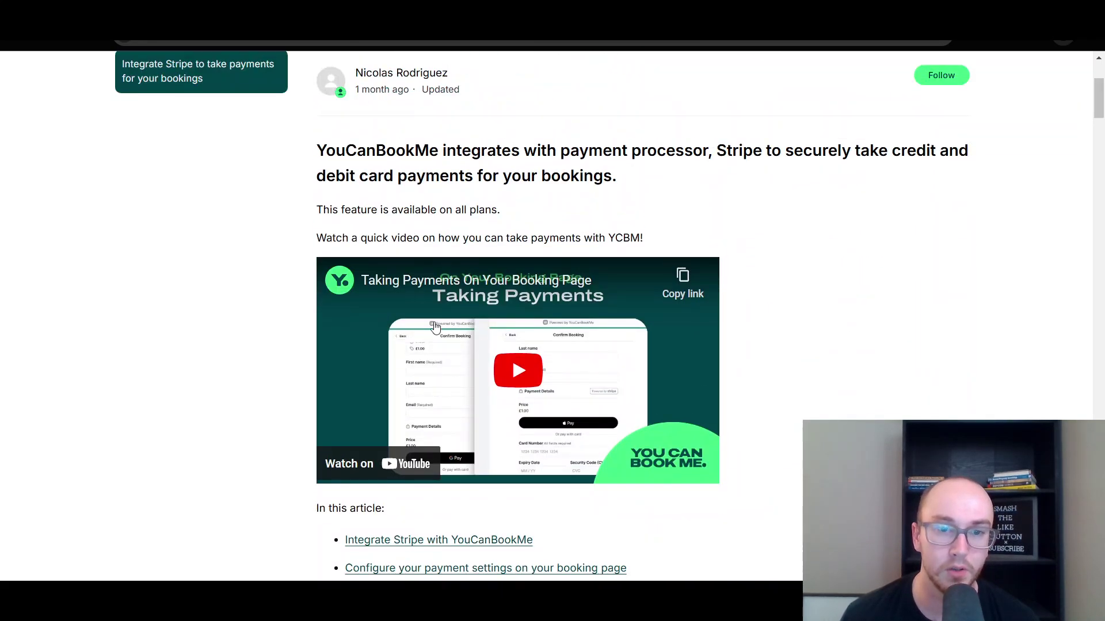
scroll(652, 443, "up", 3)
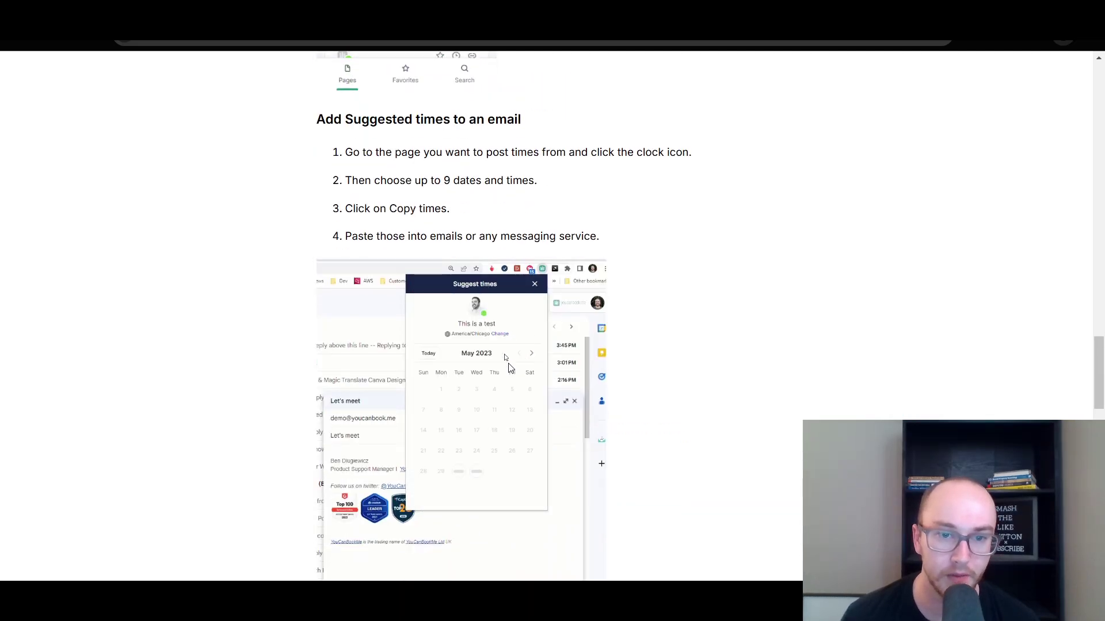
scroll(422, 407, "down", 1)
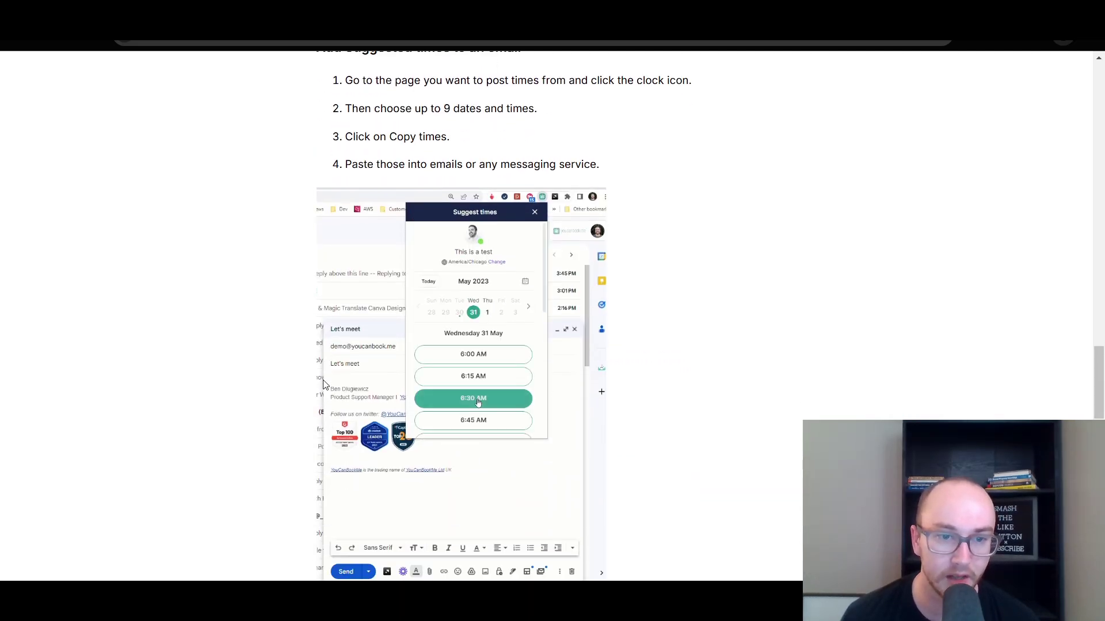
scroll(374, 397, "down", 2)
scroll(323, 383, "up", 1)
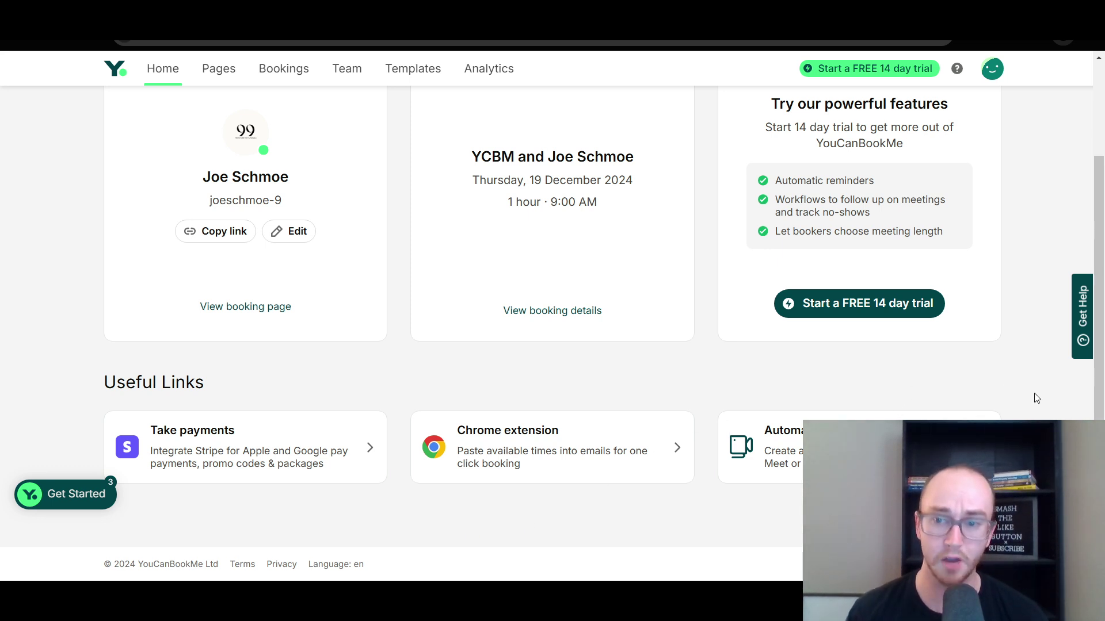
Step: Open the Pages tab and look over the All booking pages list
scroll(863, 391, "up", 2)
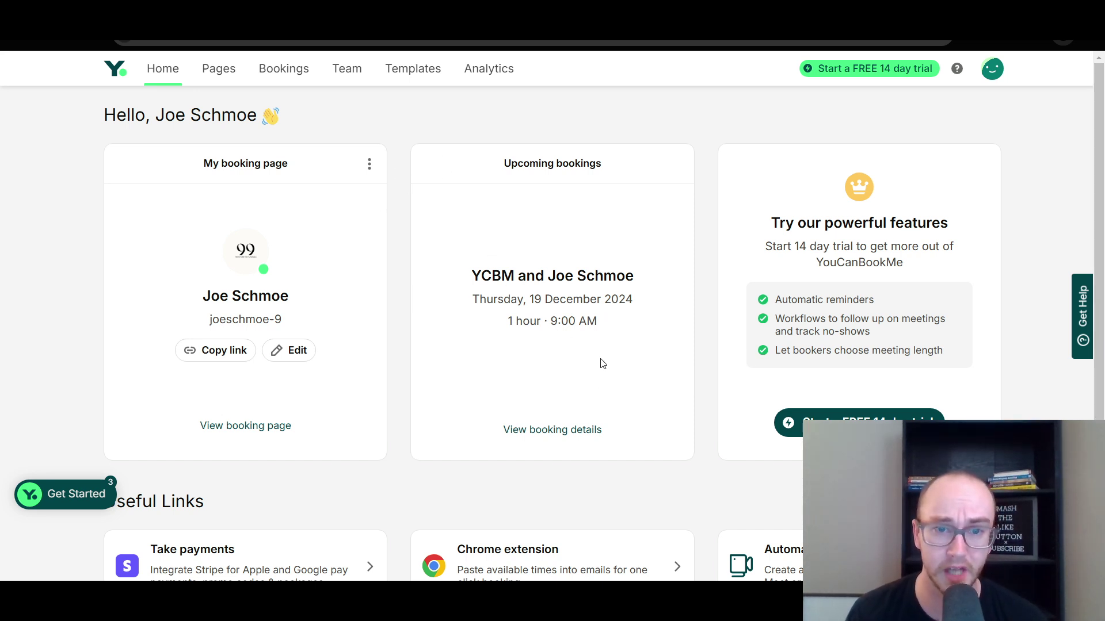
left_click(216, 80)
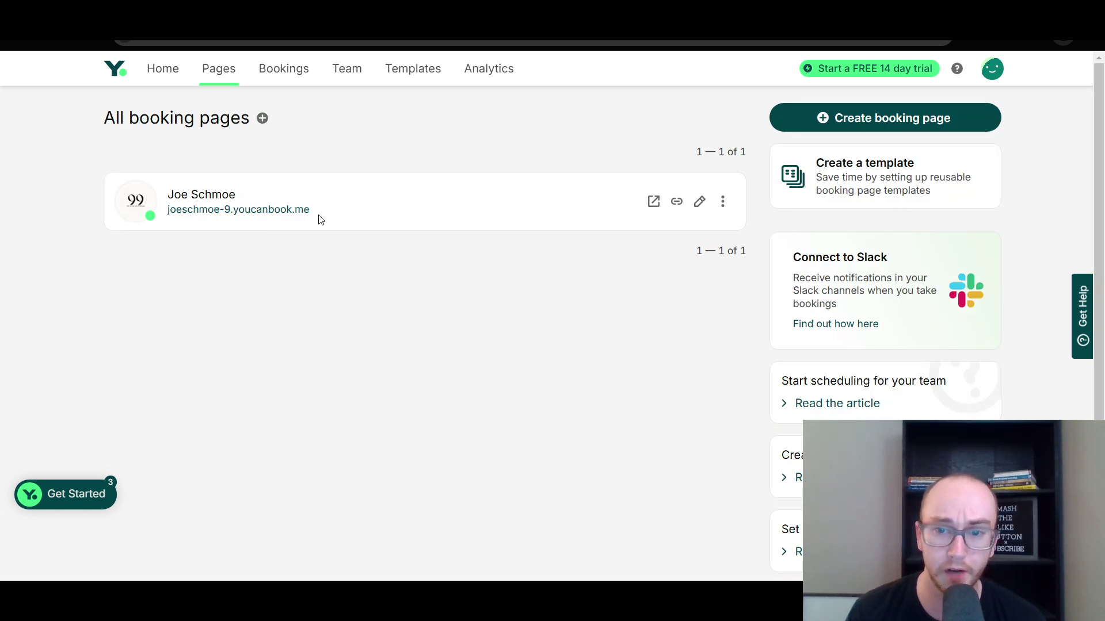
scroll(755, 403, "down", 2)
scroll(678, 421, "up", 2)
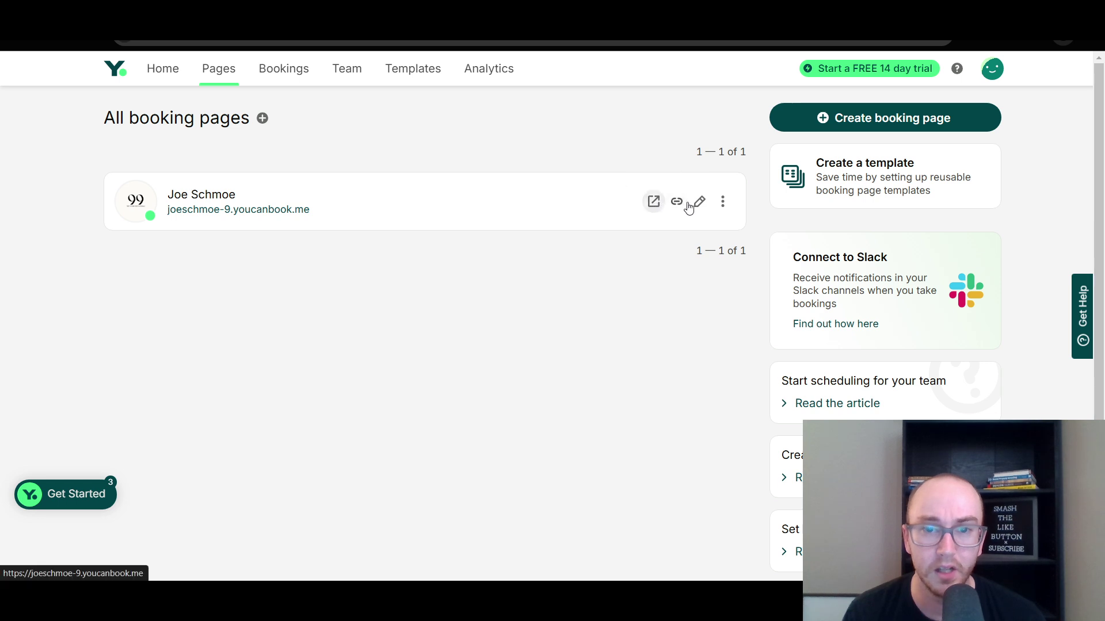
Step: Browse the Bookings, Team, Templates, Analytics and Pages sections, then return to Home
left_click(284, 70)
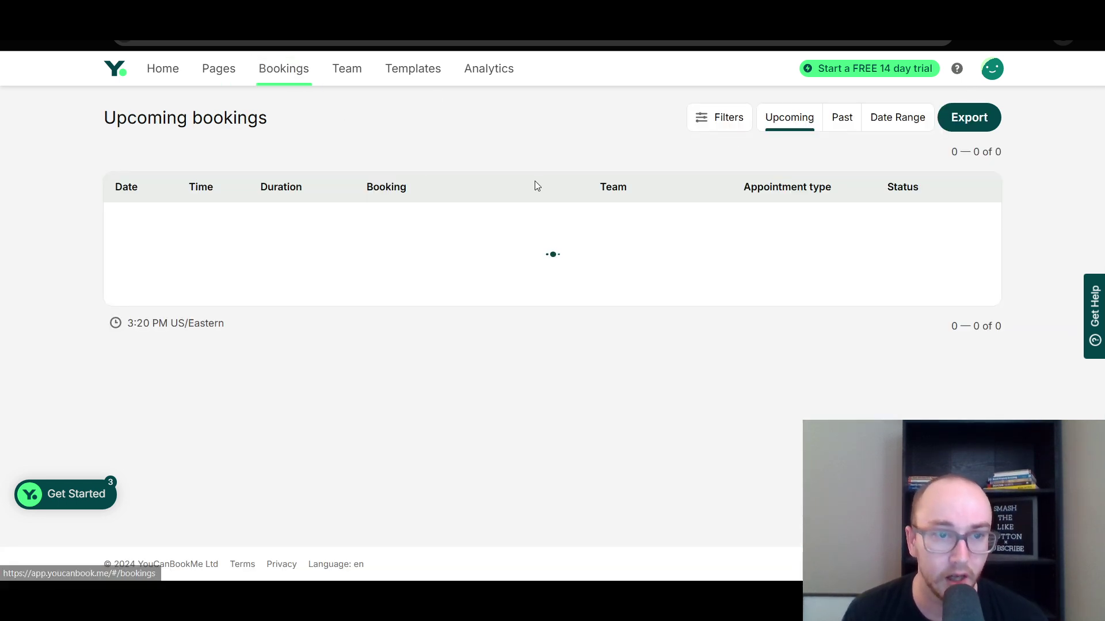
left_click(348, 72)
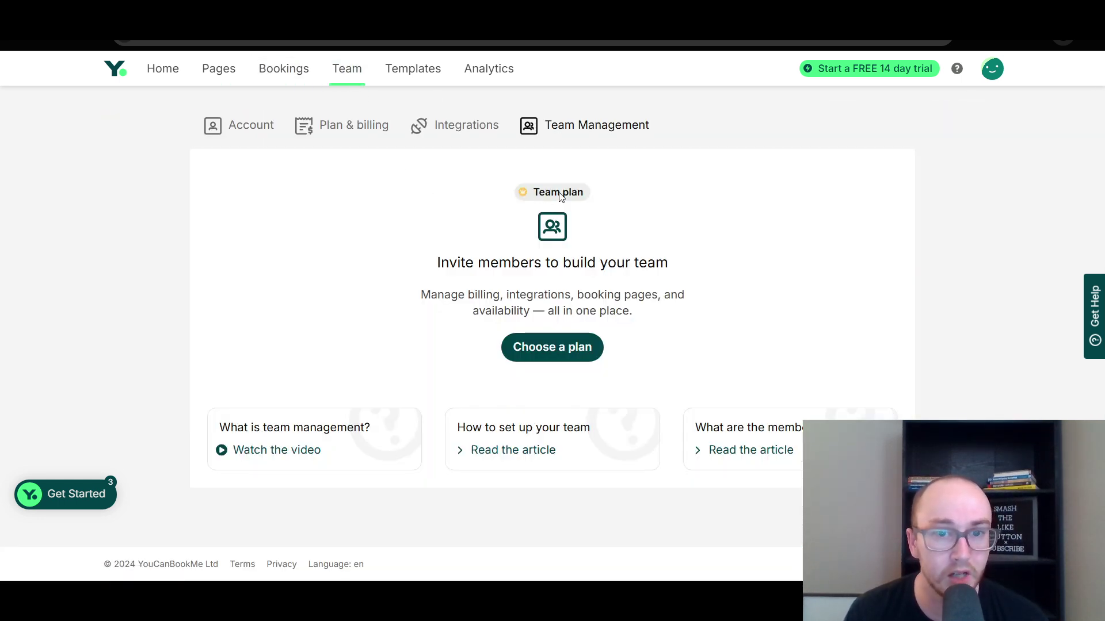
left_click(437, 72)
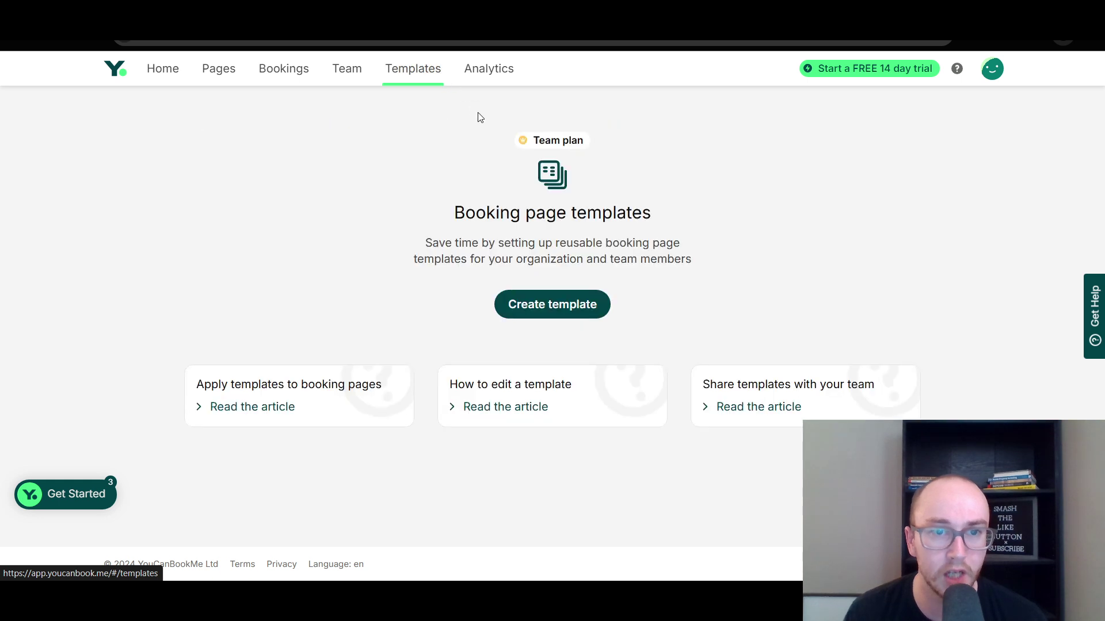
left_click(506, 69)
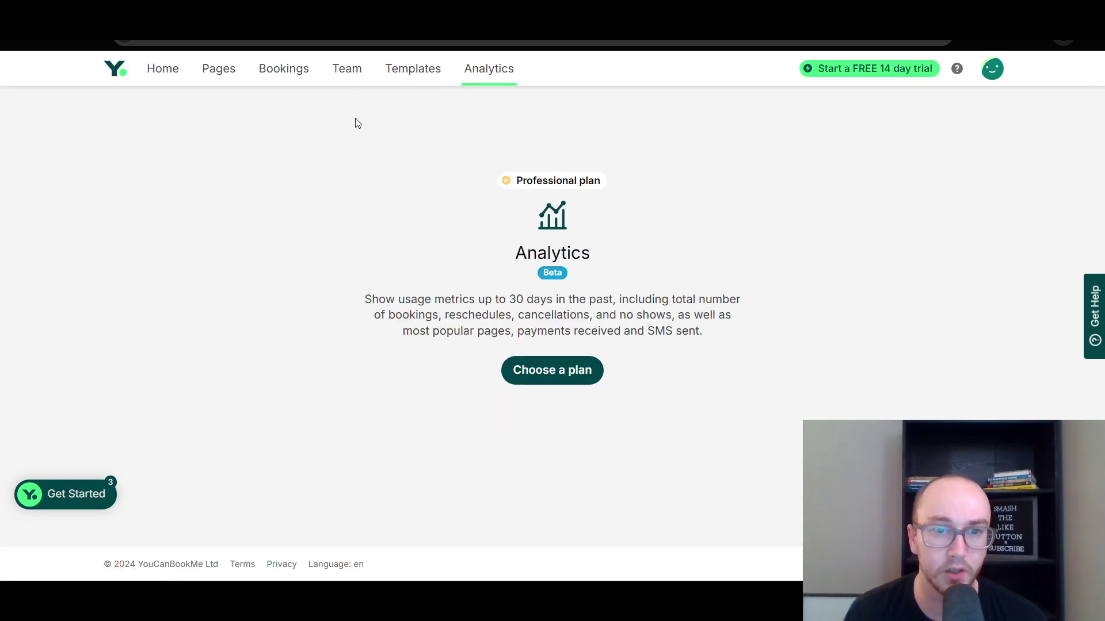
left_click(277, 76)
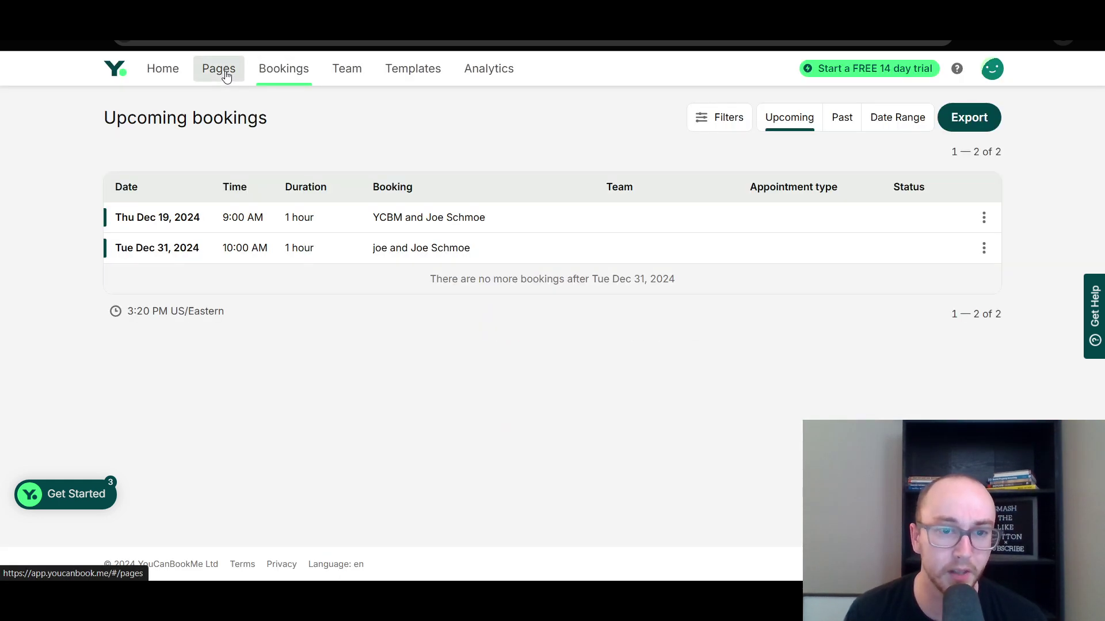
left_click(226, 75)
left_click(284, 68)
left_click(230, 74)
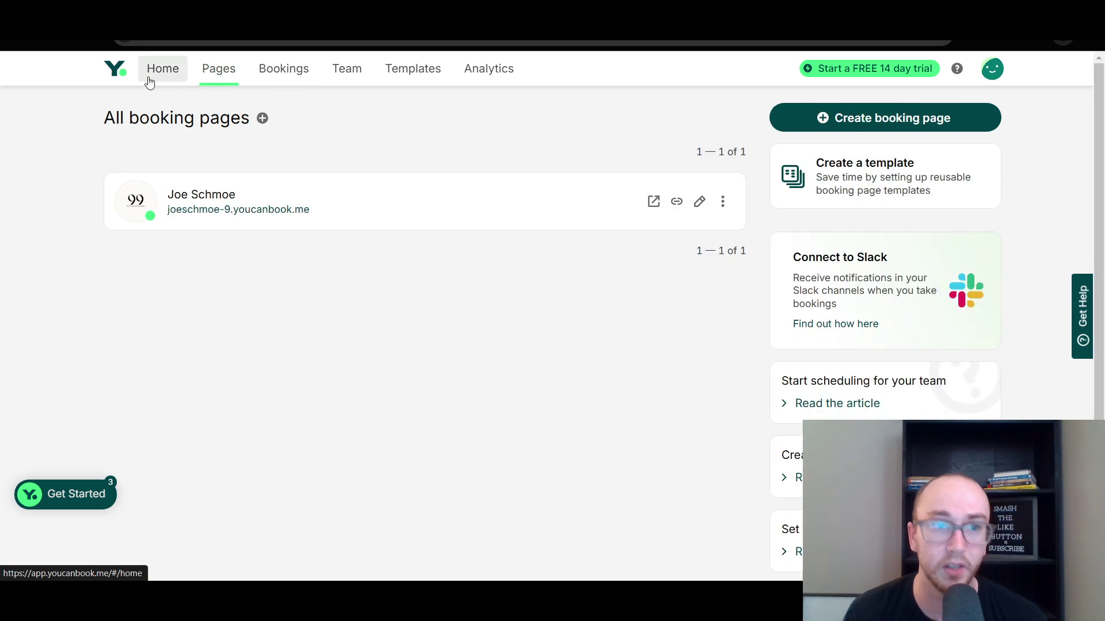
left_click(148, 76)
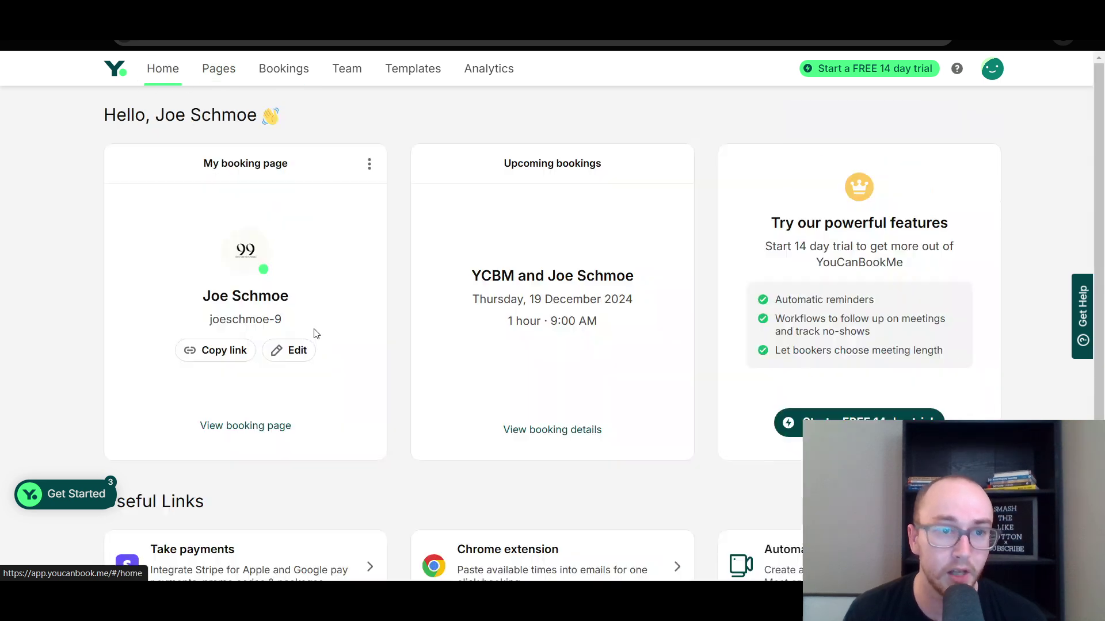
Step: Copy the booking page link and load it from the browser address bar
left_click(230, 359)
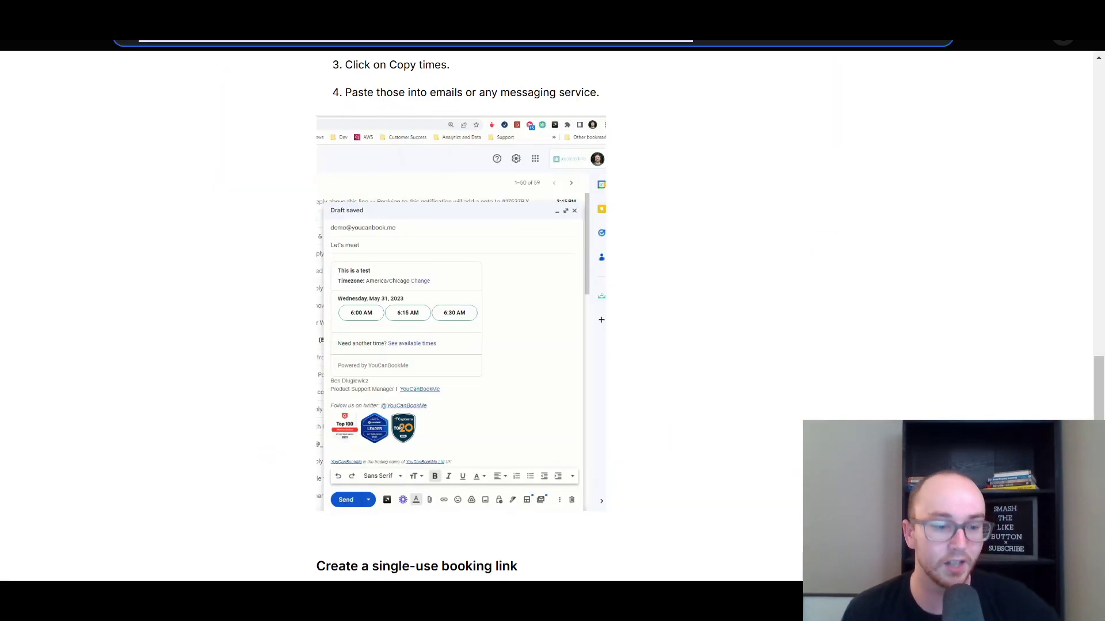
key("ctrl+v")
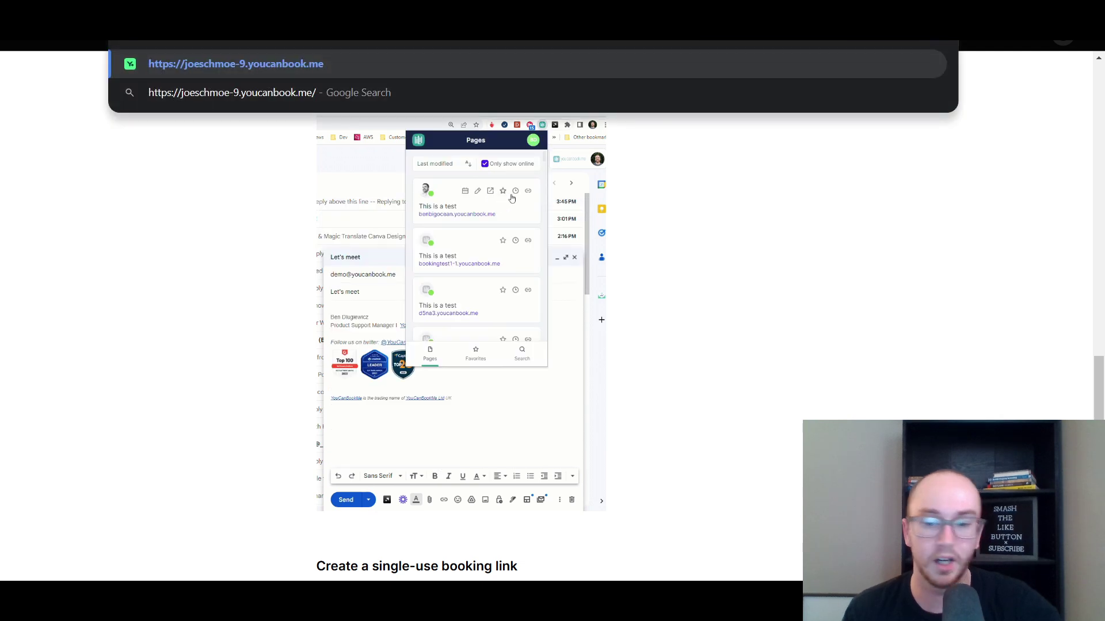
key("Return")
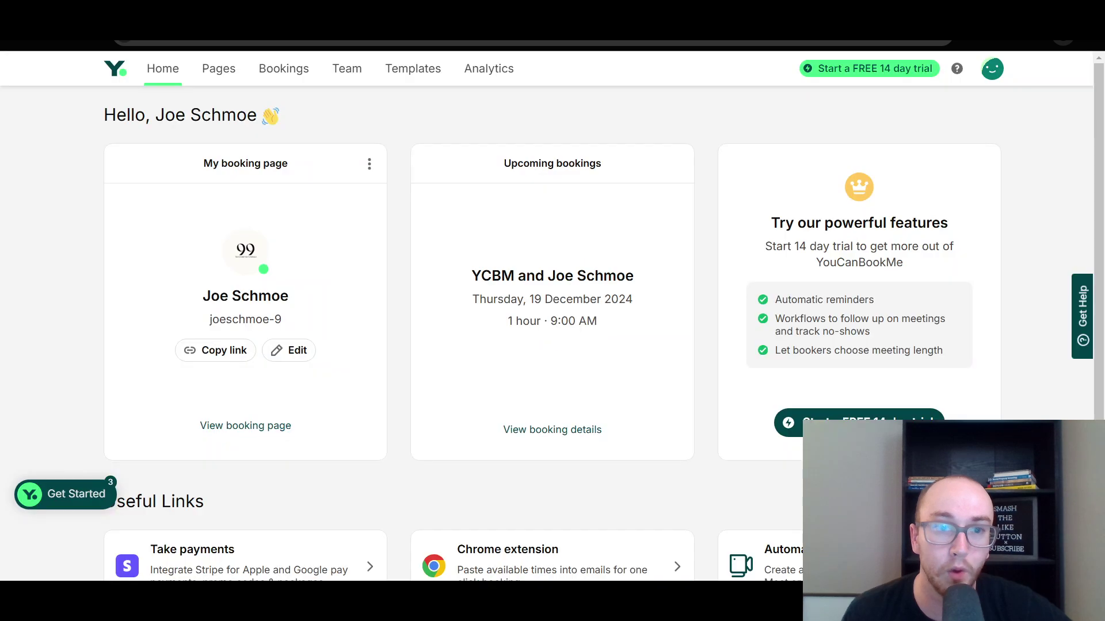
Step: Edit My booking page, close the welcome message, and toggle the preview between mobile and desktop
left_click(270, 350)
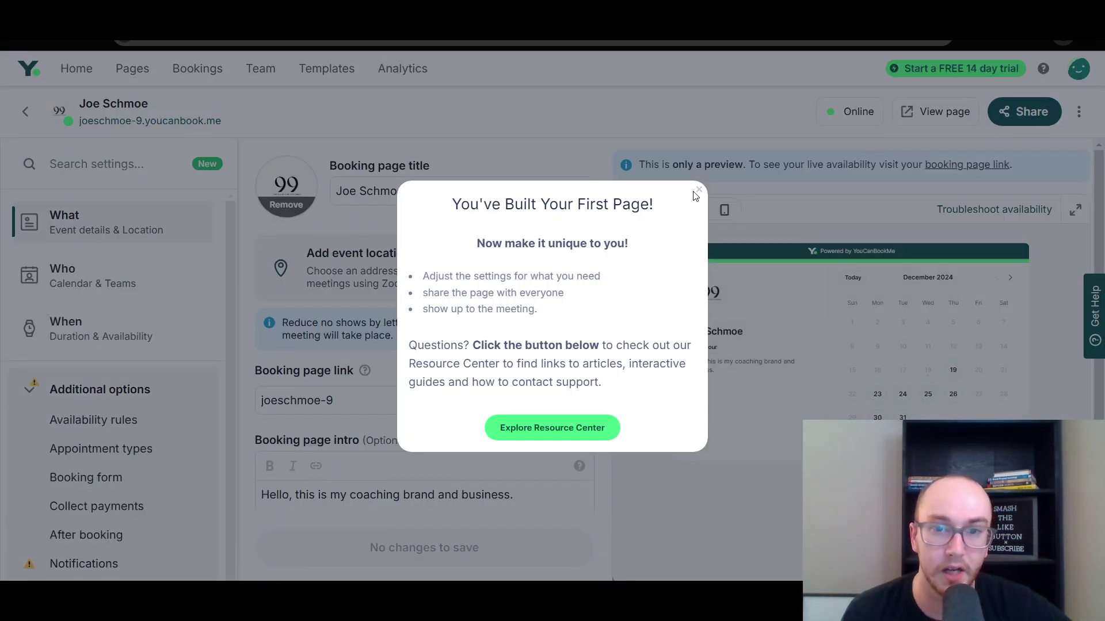
left_click(699, 190)
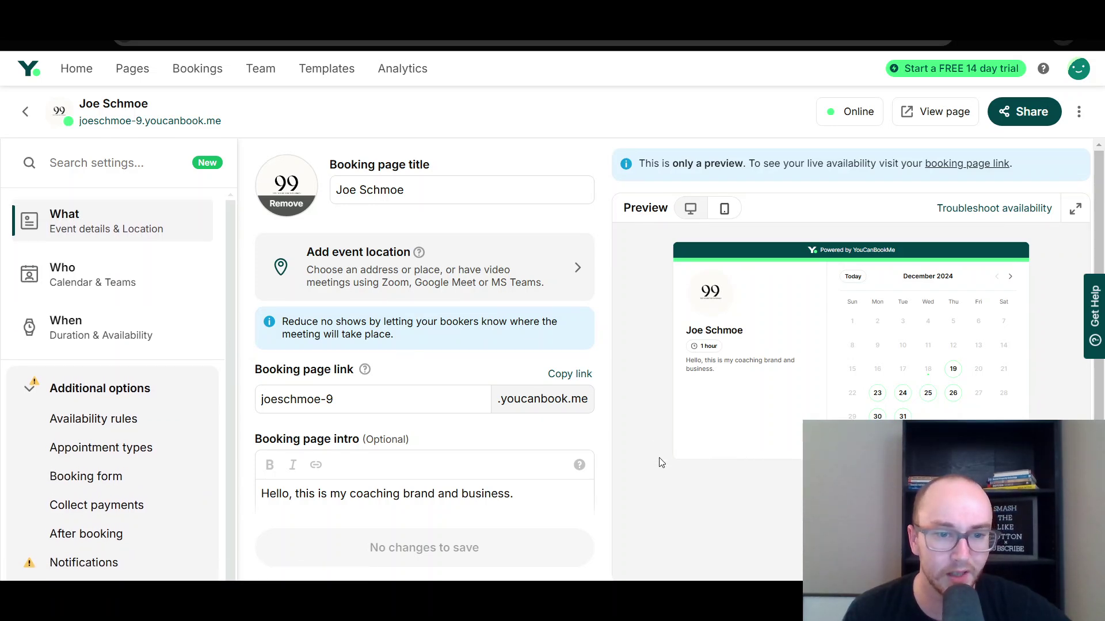
scroll(513, 418, "down", 1)
scroll(662, 295, "up", 1)
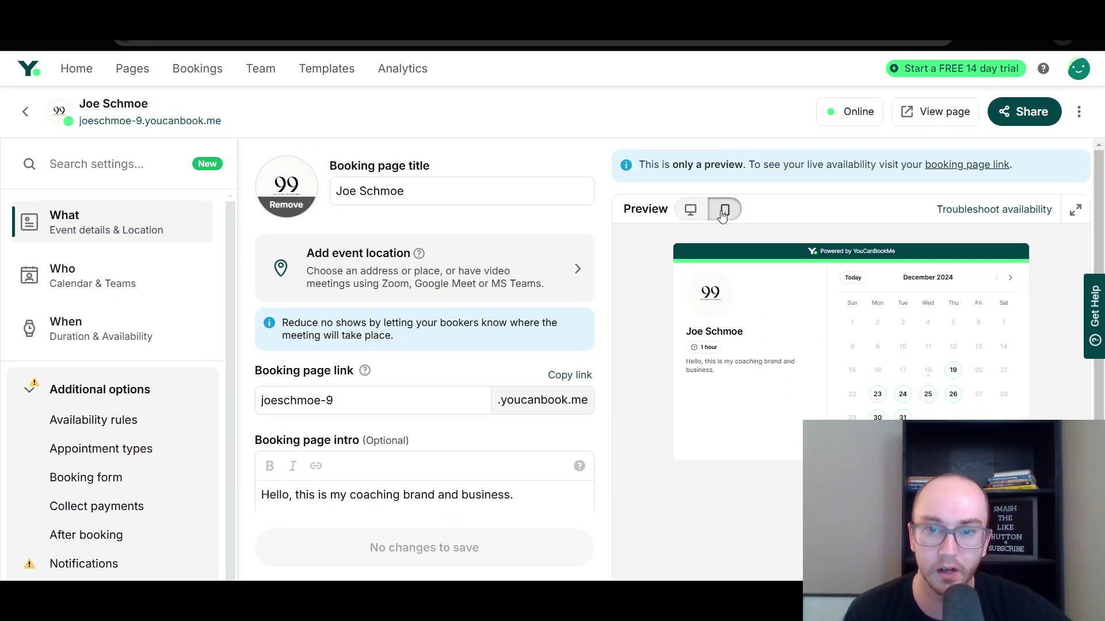
left_click(725, 209)
left_click(691, 210)
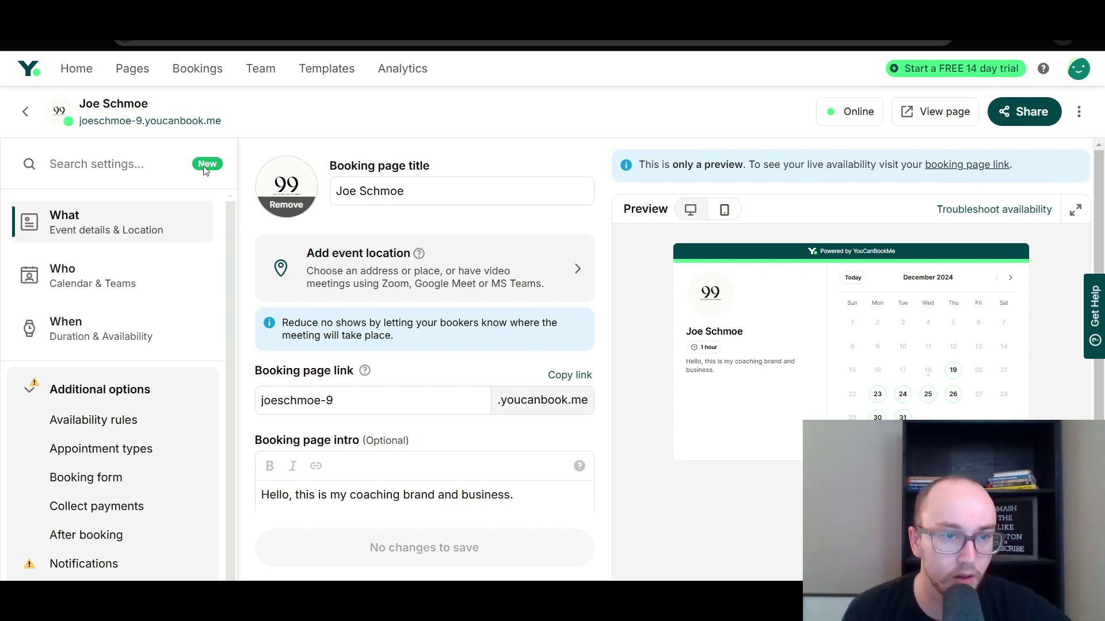
Step: Bring up the Duration & Availability settings showing 1-hour meetings
left_click(159, 278)
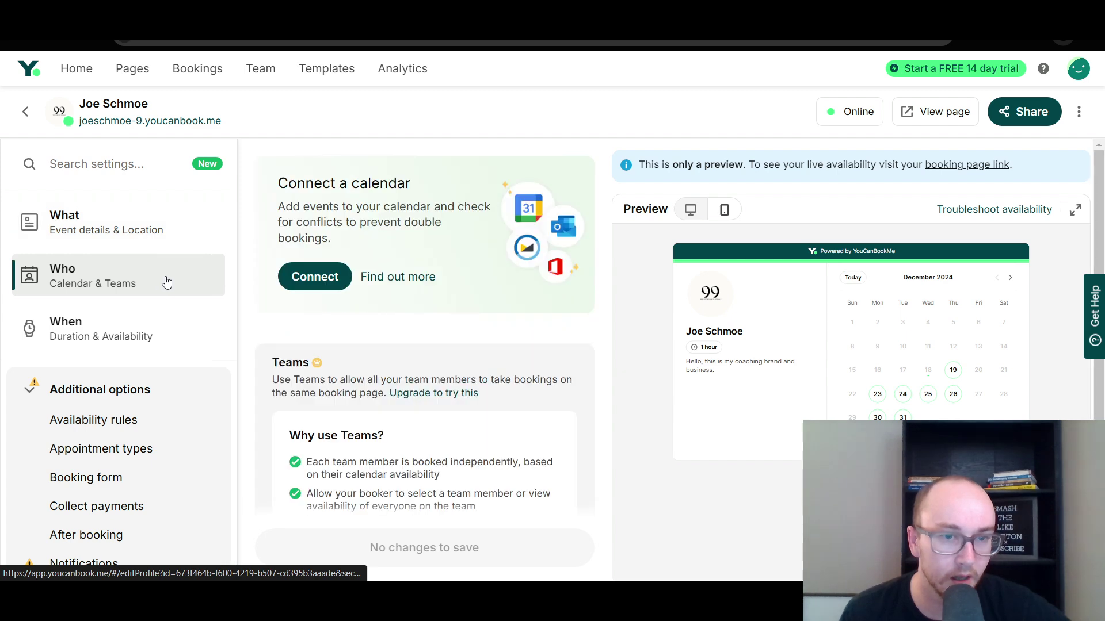
scroll(339, 489, "down", 2)
scroll(320, 456, "up", 2)
left_click(111, 325)
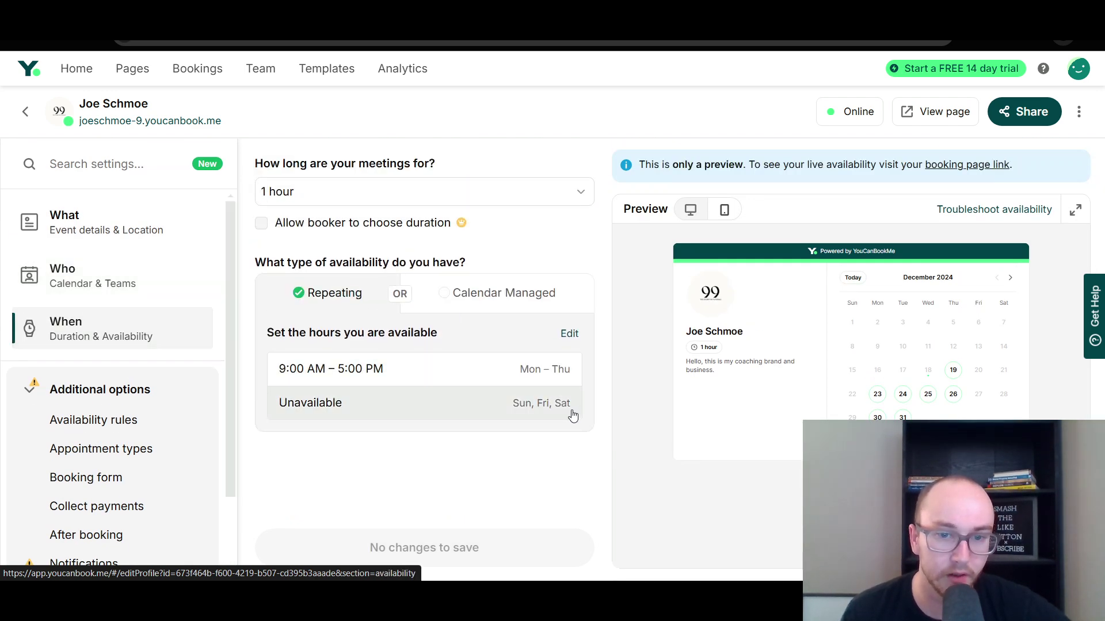
Step: Add and then remove an extra 6:00 PM – 7:00 PM interval on Thursday
left_click(570, 334)
scroll(578, 380, "down", 2)
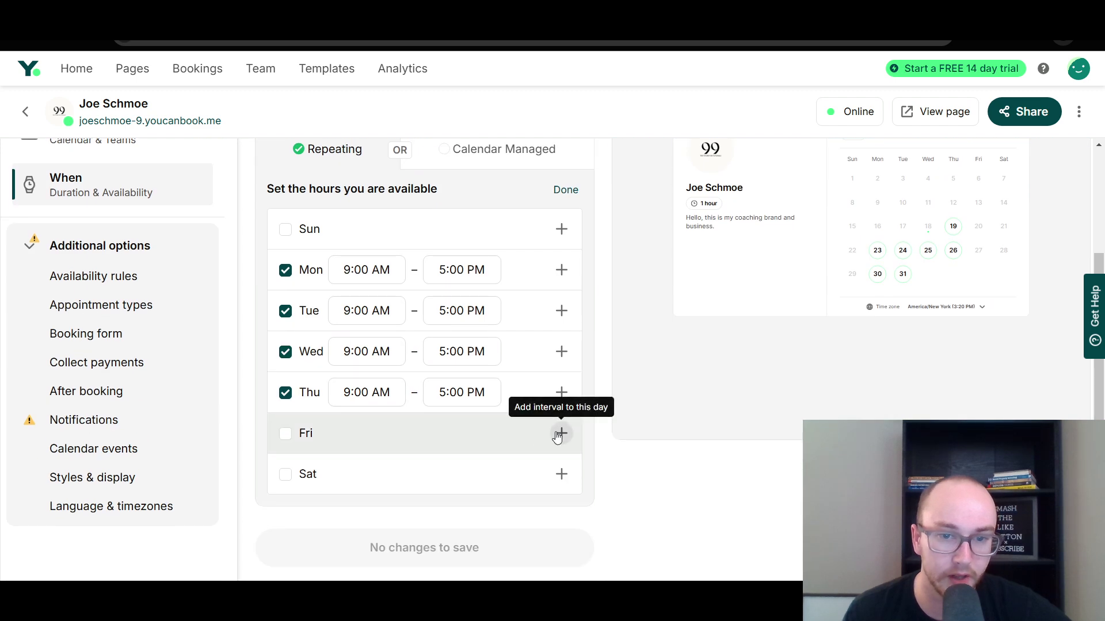
left_click(561, 392)
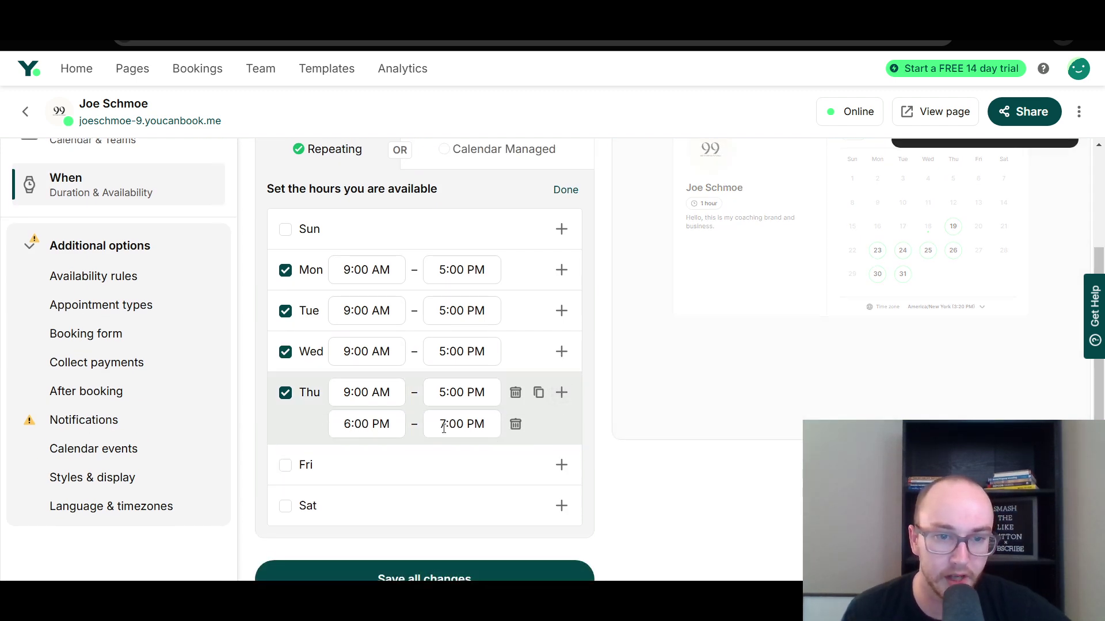
left_click(515, 425)
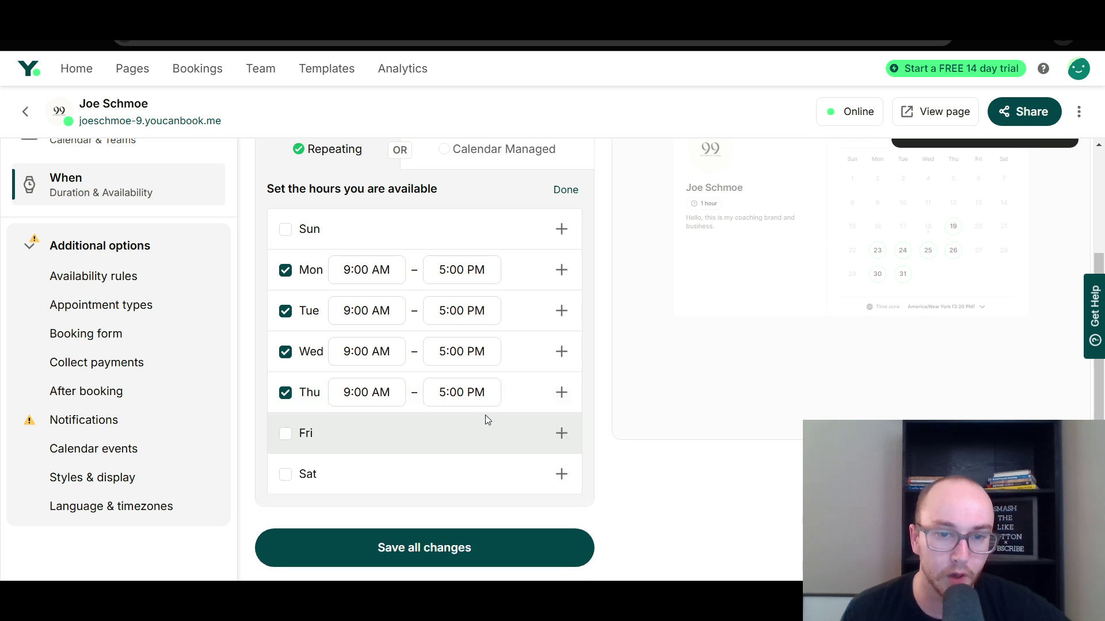
Step: Switch availability to Calendar managed, then back to repeating 9:00 AM – 5:00 PM hours
scroll(357, 327, "up", 2)
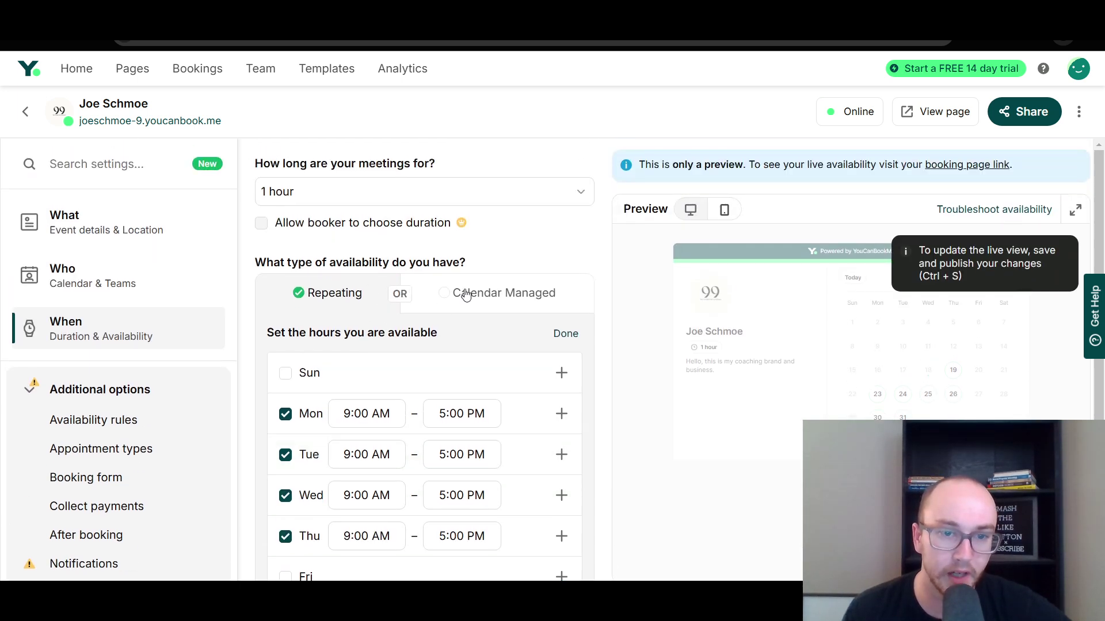
left_click(499, 296)
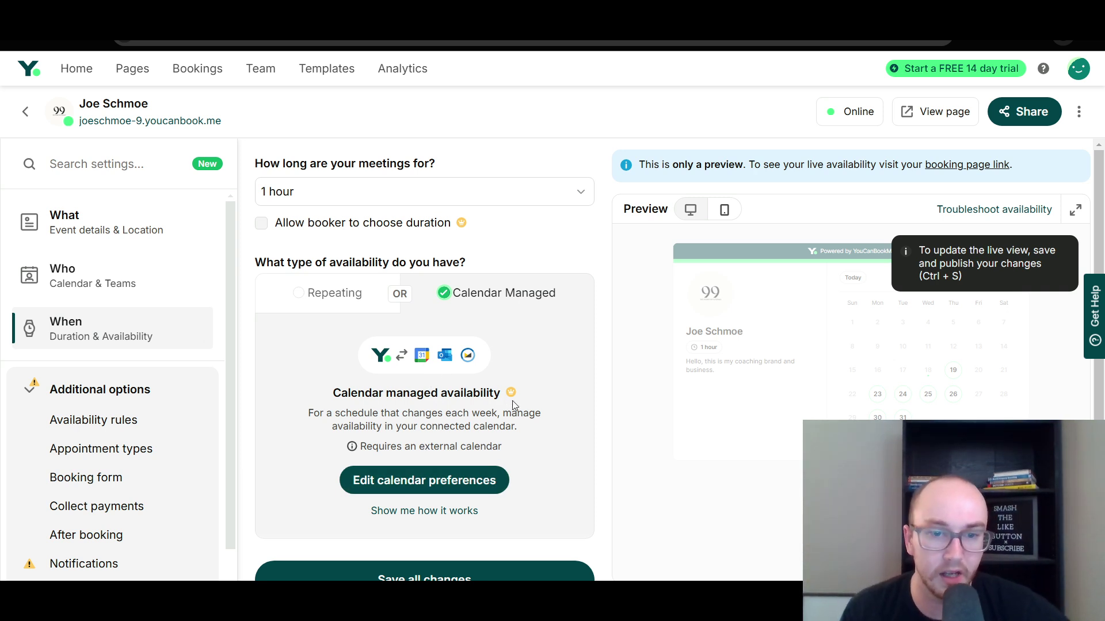
left_click(336, 311)
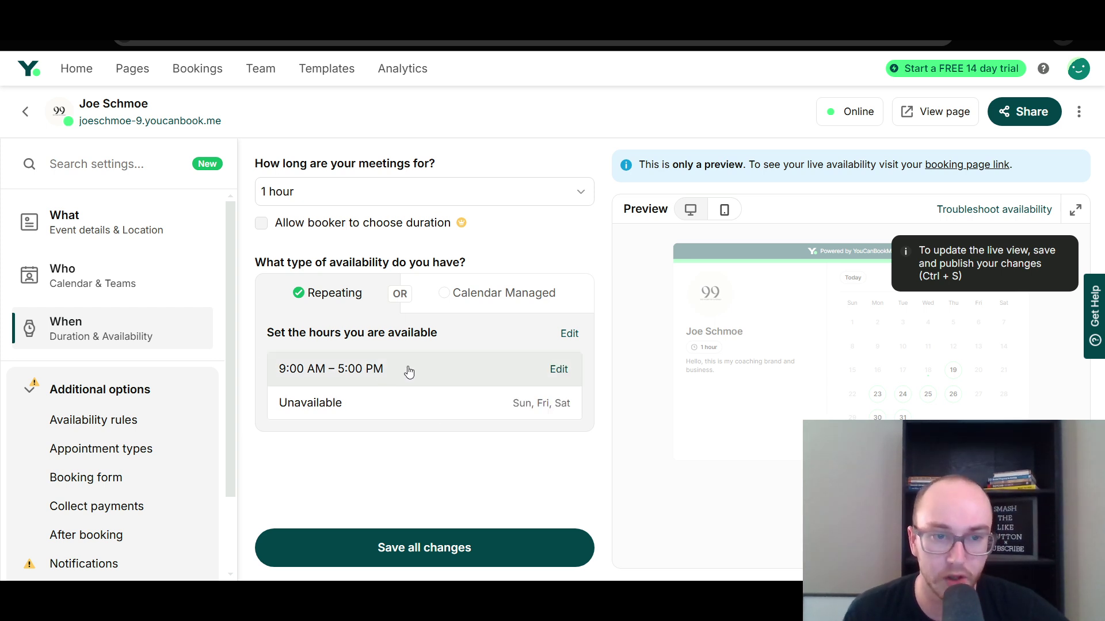
scroll(226, 404, "down", 2)
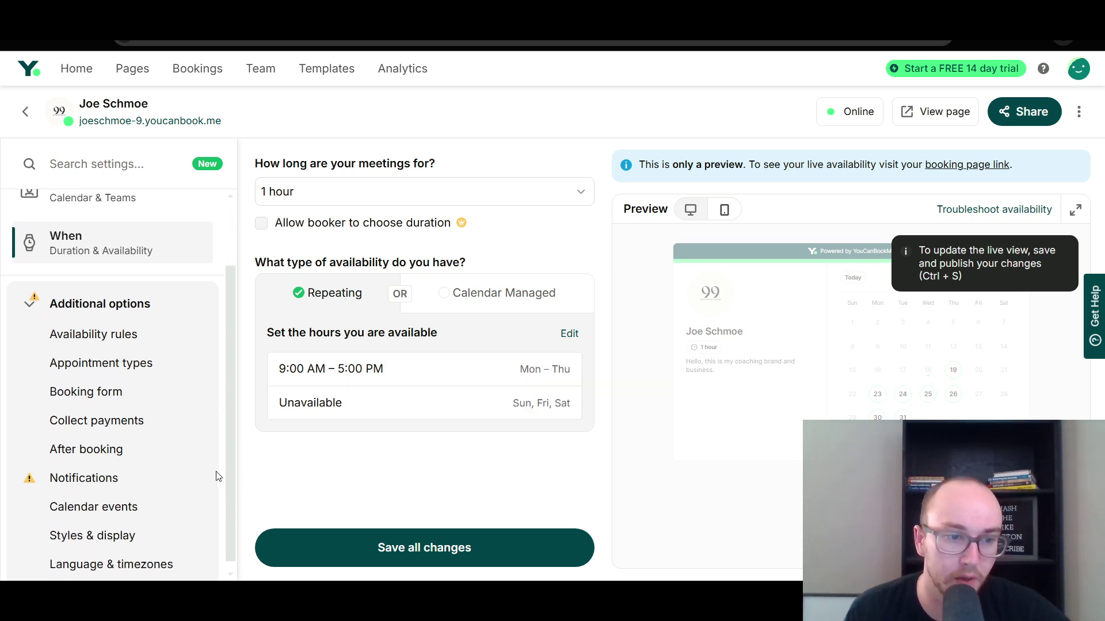
Step: Scroll through the availability rules cards
left_click(109, 335)
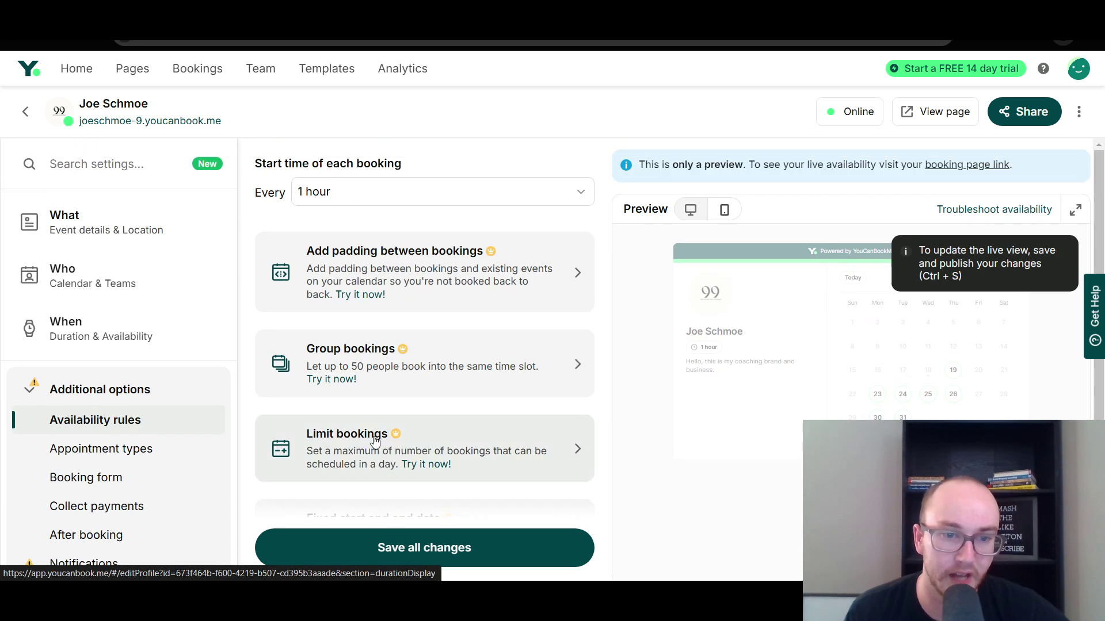
scroll(407, 439, "down", 3)
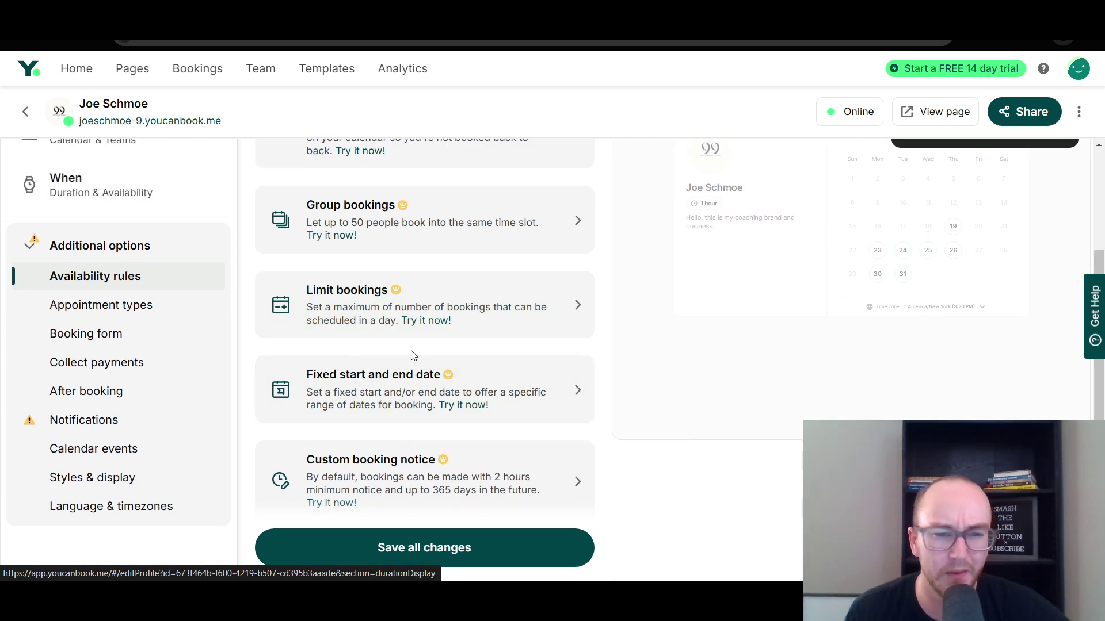
scroll(368, 472, "up", 3)
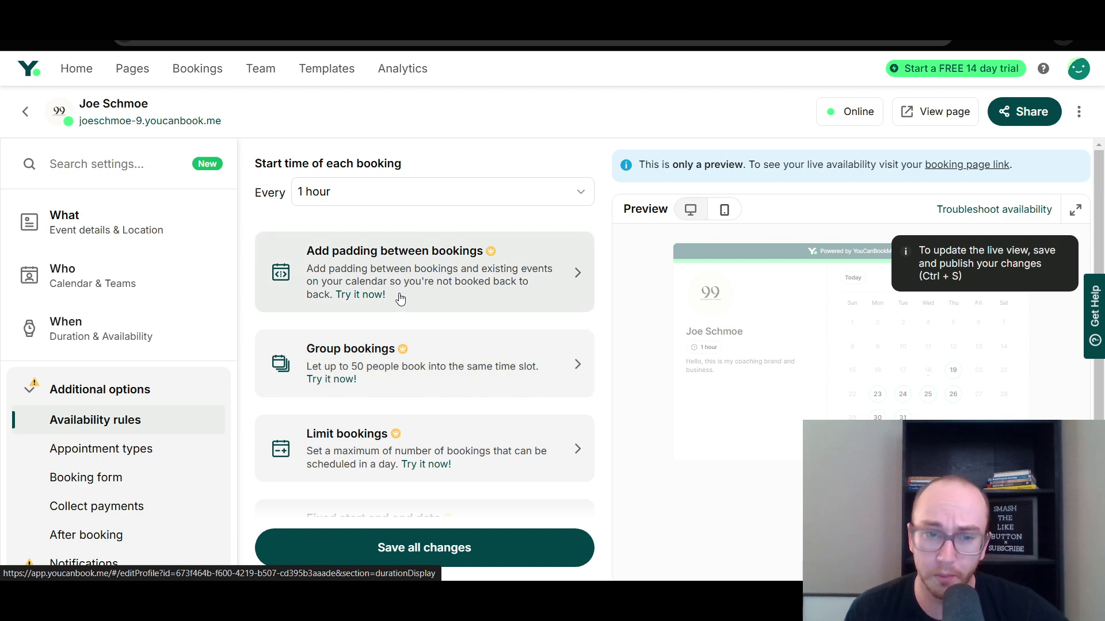
scroll(346, 436, "down", 3)
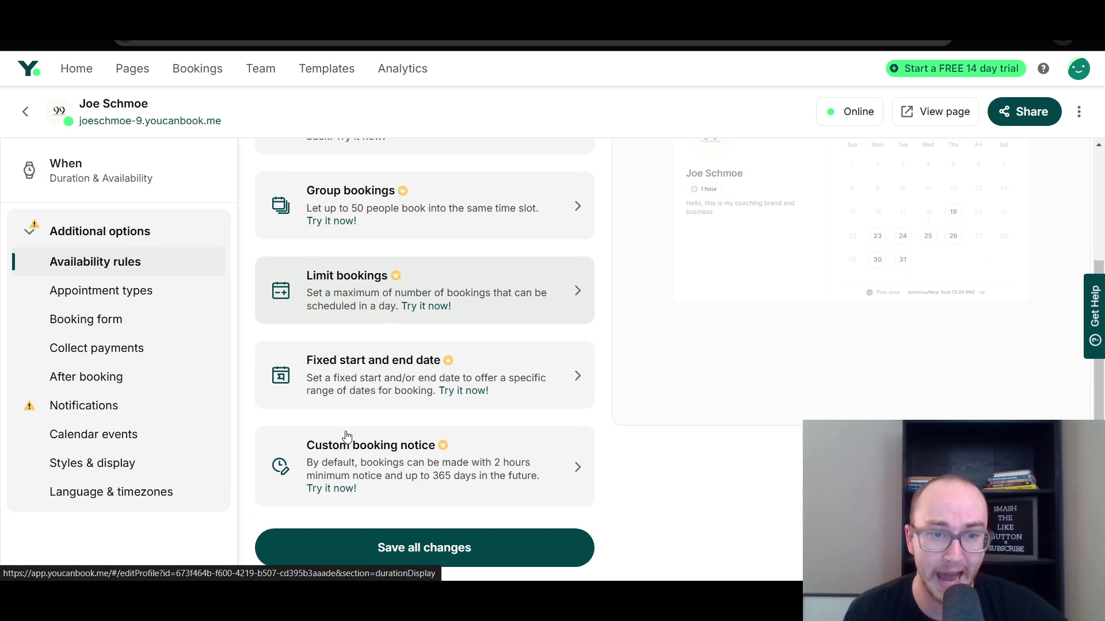
Step: Check the Appointment types settings, then move on to the Booking form questions
left_click(161, 294)
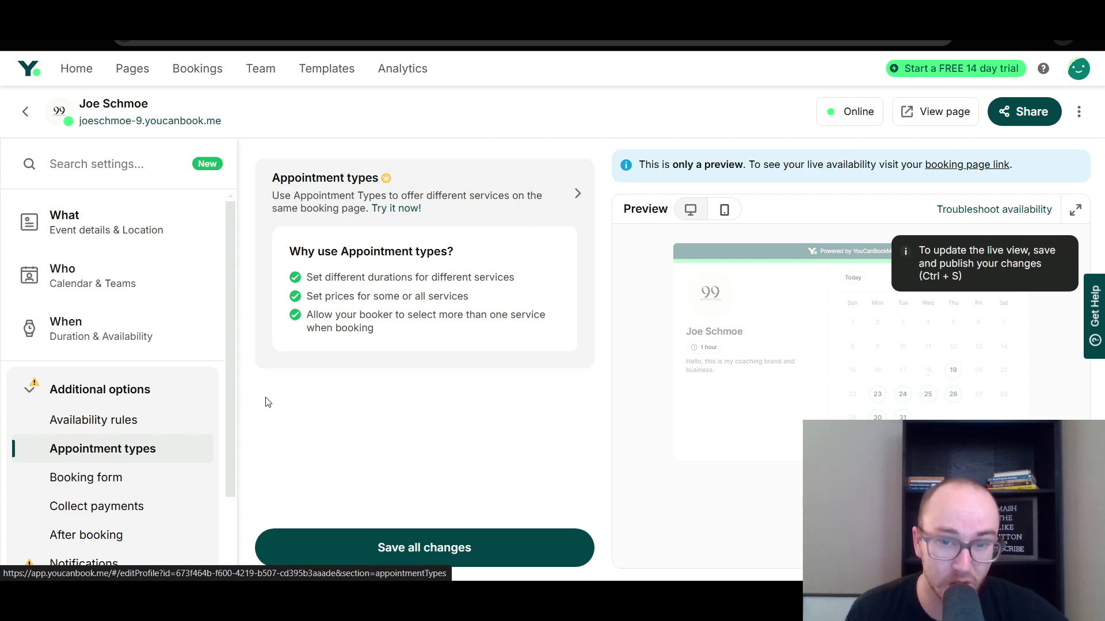
left_click(146, 422)
left_click(136, 481)
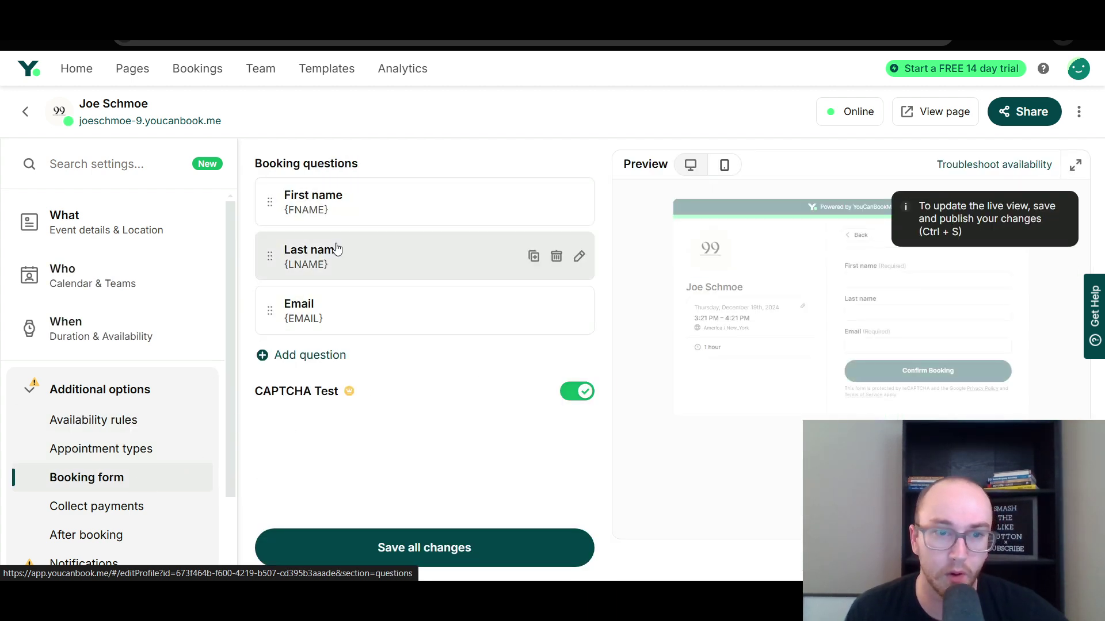
Step: Add a Long answer question labelled Notes after Email and save the booking form
left_click(311, 355)
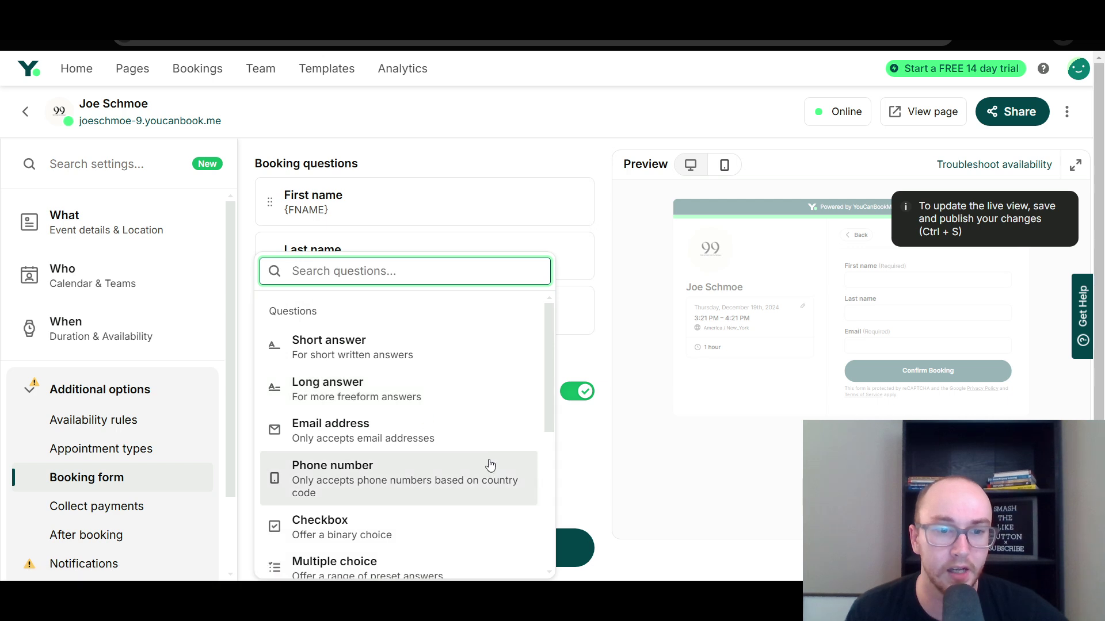
scroll(483, 460, "down", 3)
scroll(396, 382, "up", 1)
scroll(396, 382, "up", 1)
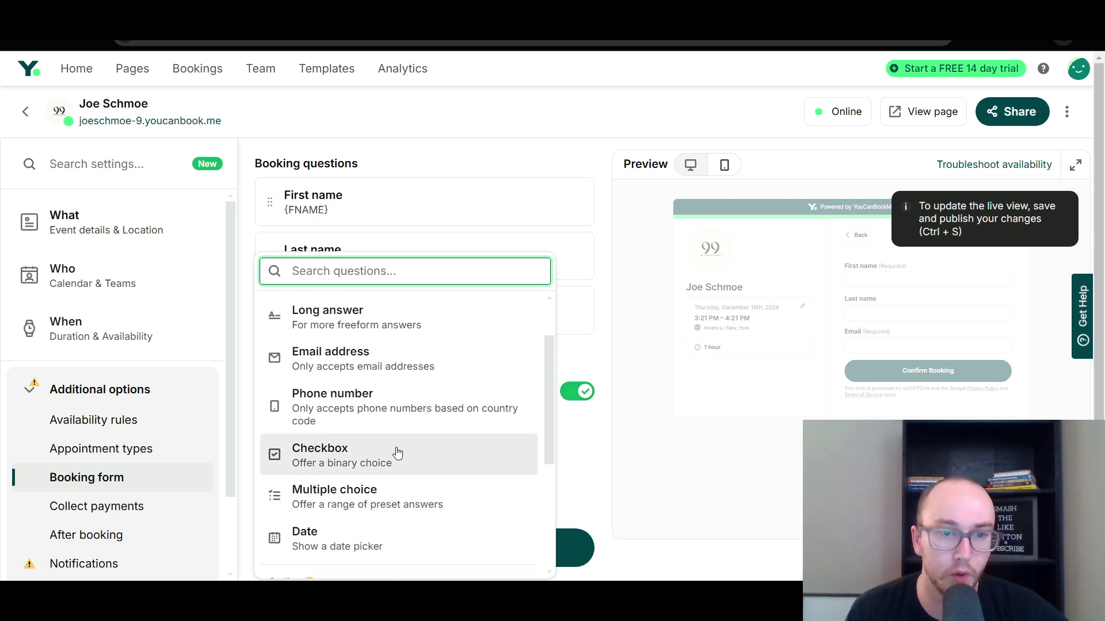
scroll(397, 454, "up", 2)
left_click(415, 385)
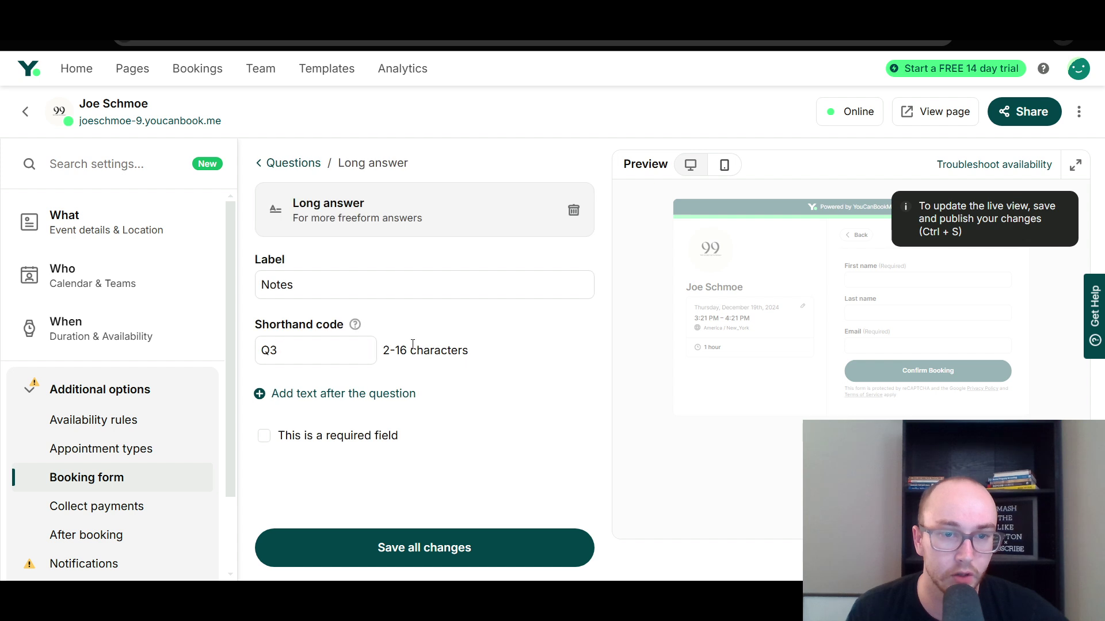
left_click(472, 533)
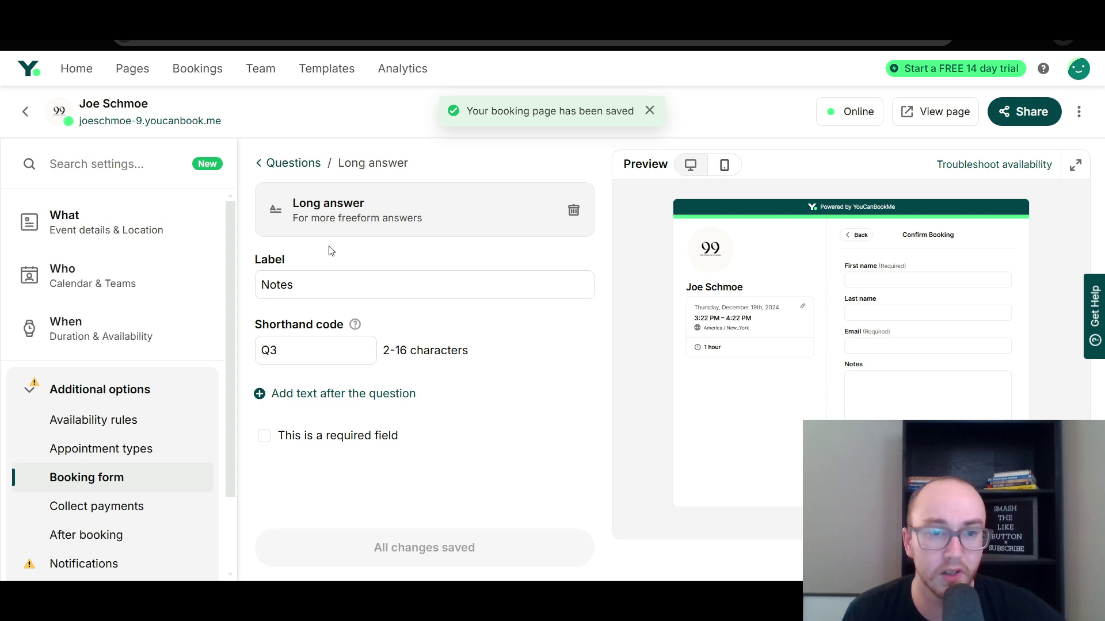
left_click(261, 166)
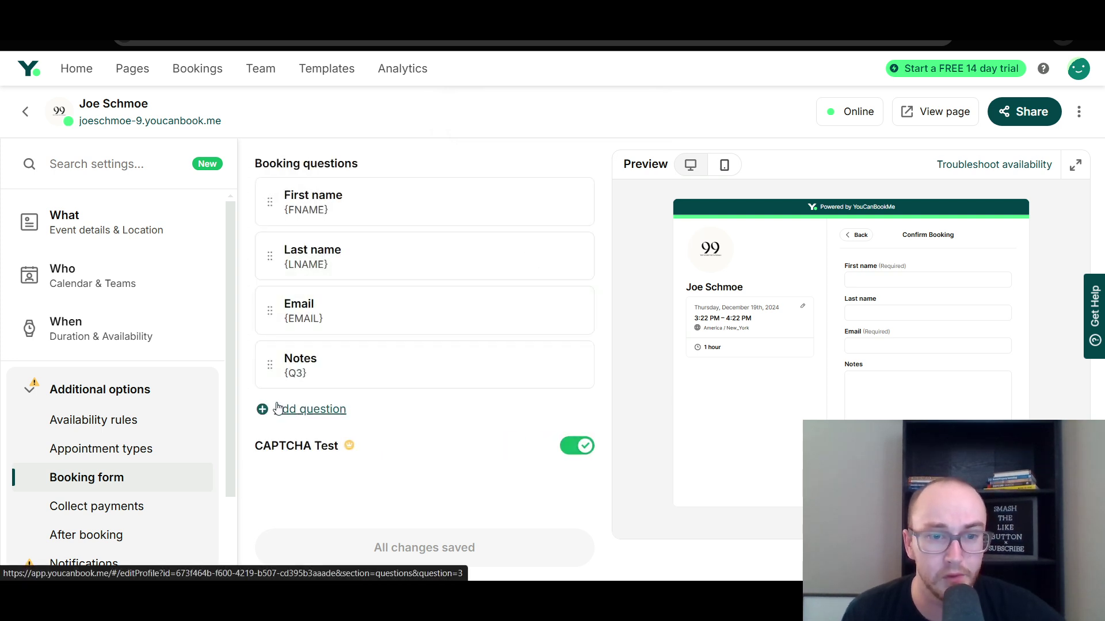
Step: Add a multiple-choice 'Please choose' dropdown question and save all changes
left_click(277, 409)
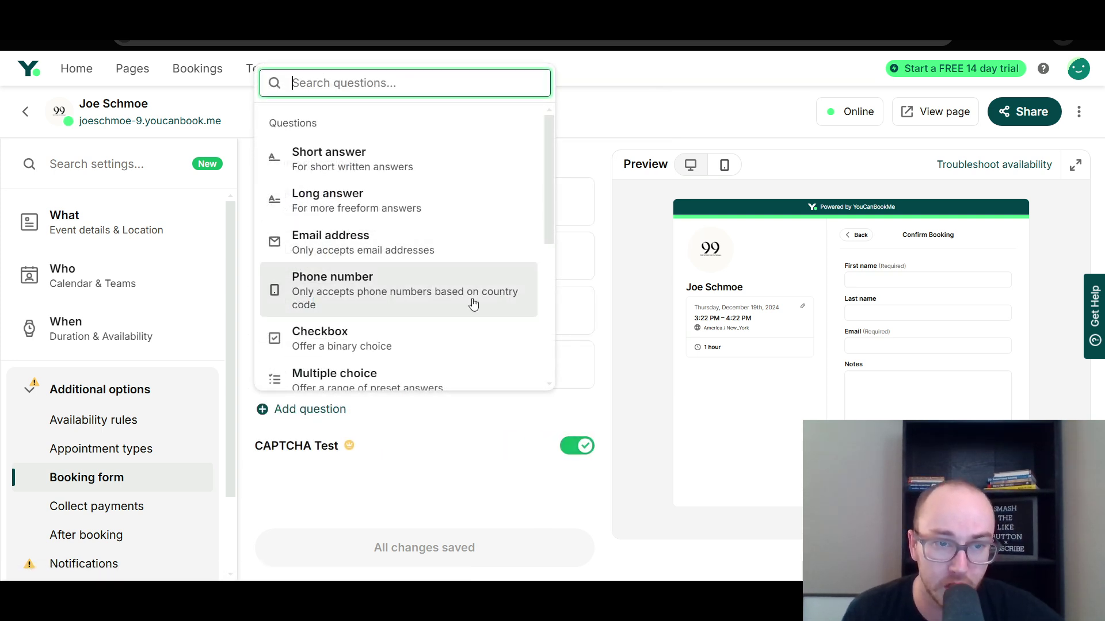
scroll(471, 303, "down", 3)
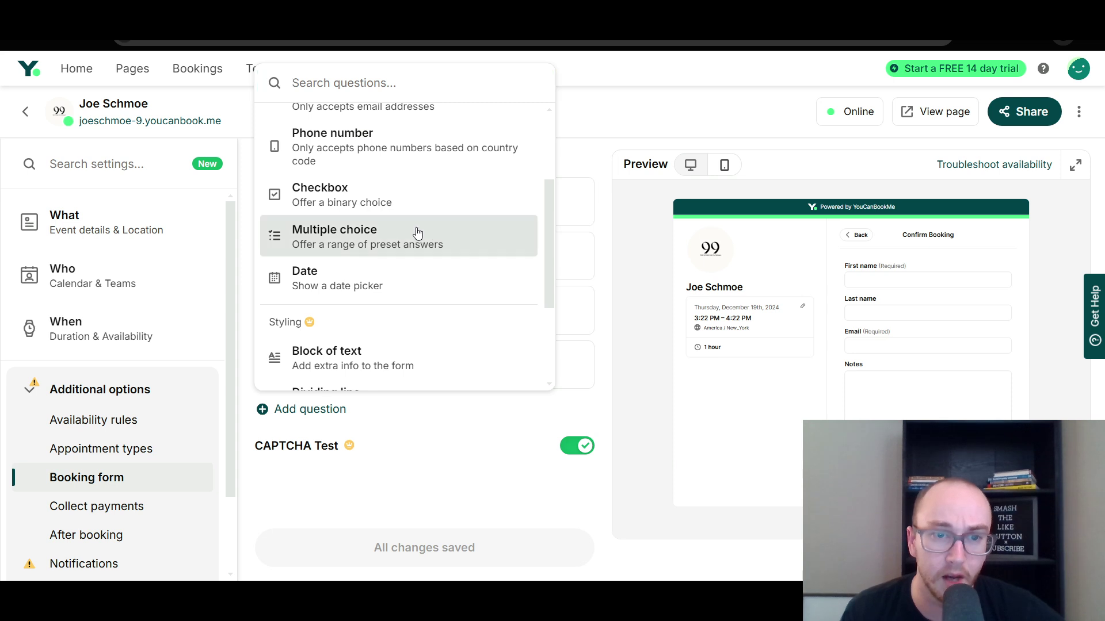
left_click(417, 233)
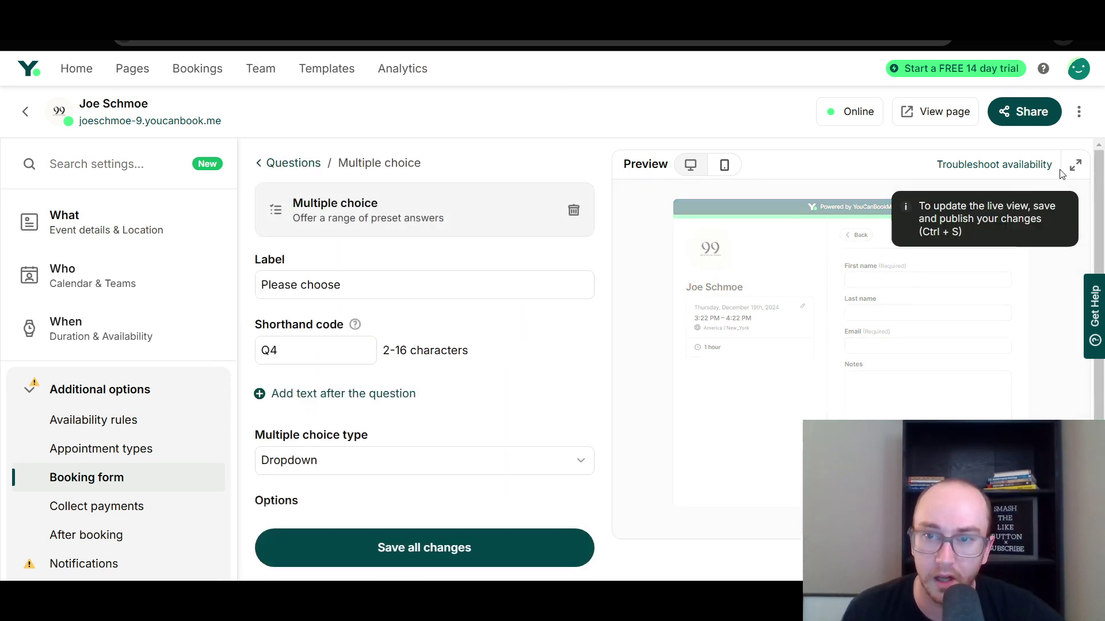
left_click(1075, 165)
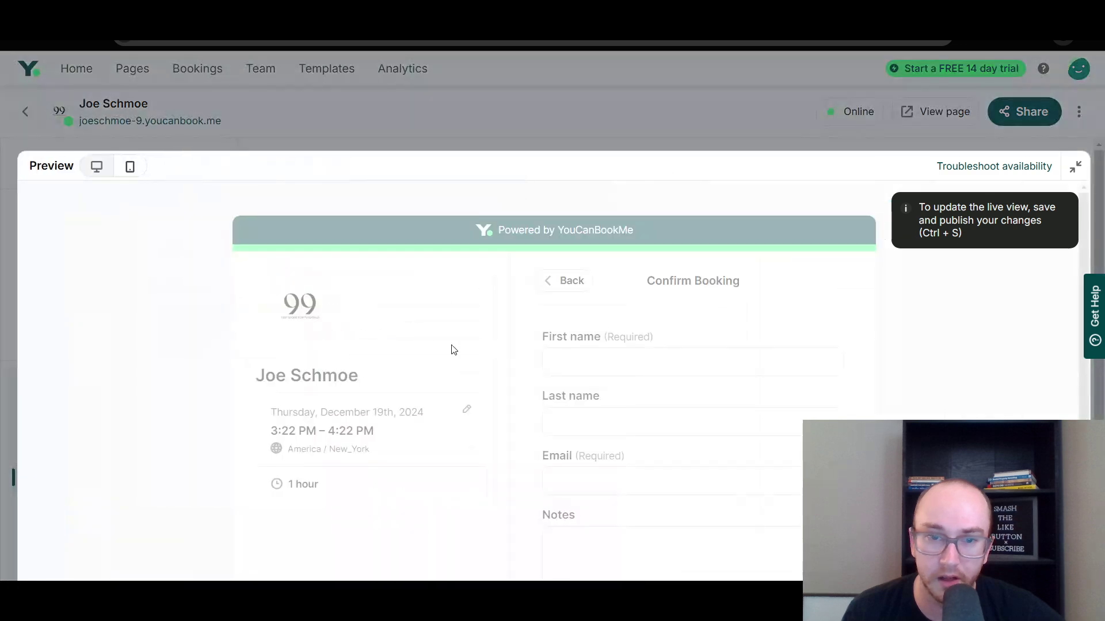
scroll(595, 364, "down", 3)
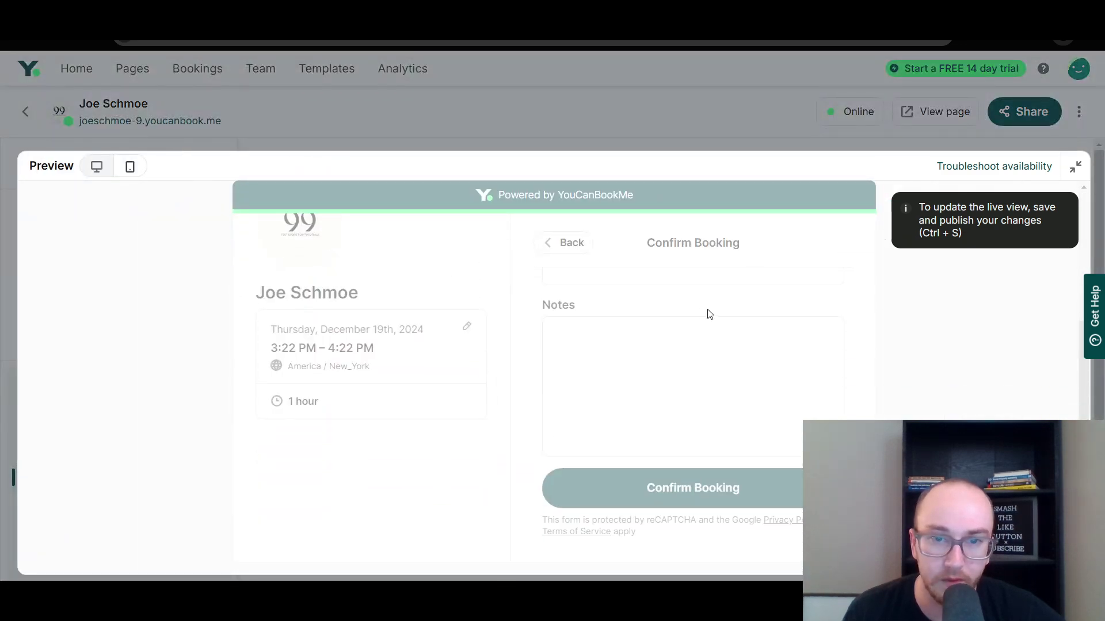
scroll(998, 269, "up", 3)
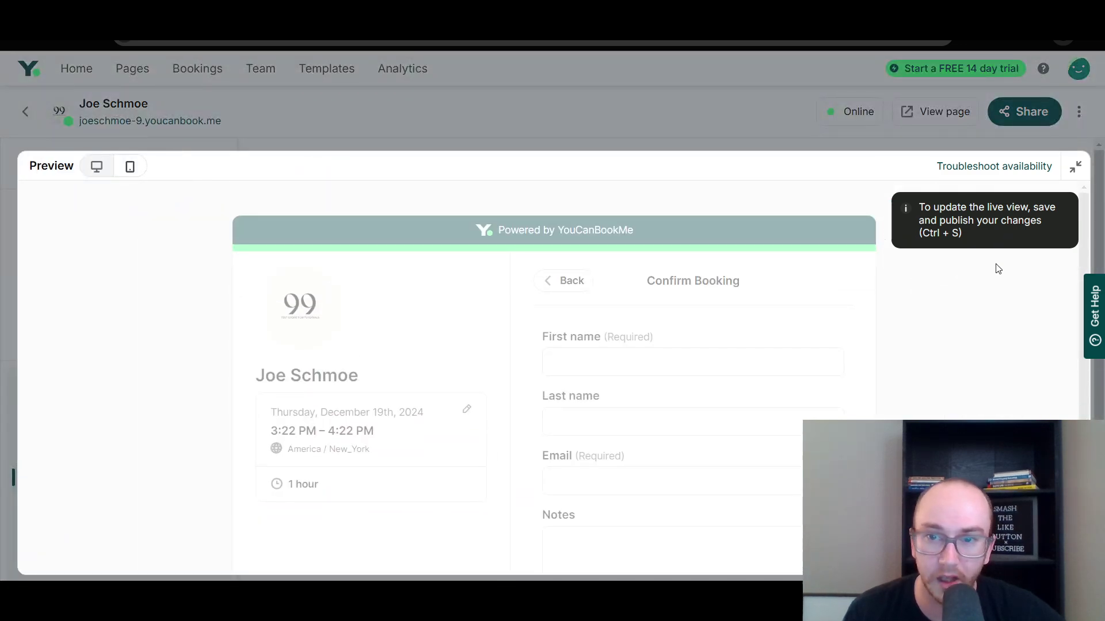
left_click(1074, 167)
left_click(390, 530)
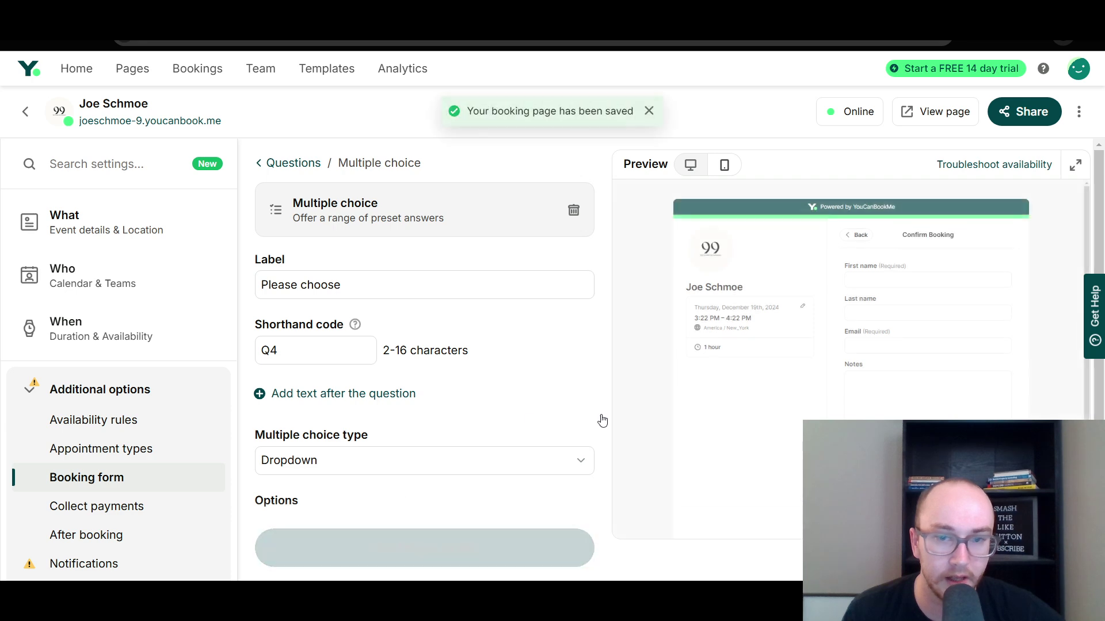
scroll(274, 459, "down", 3)
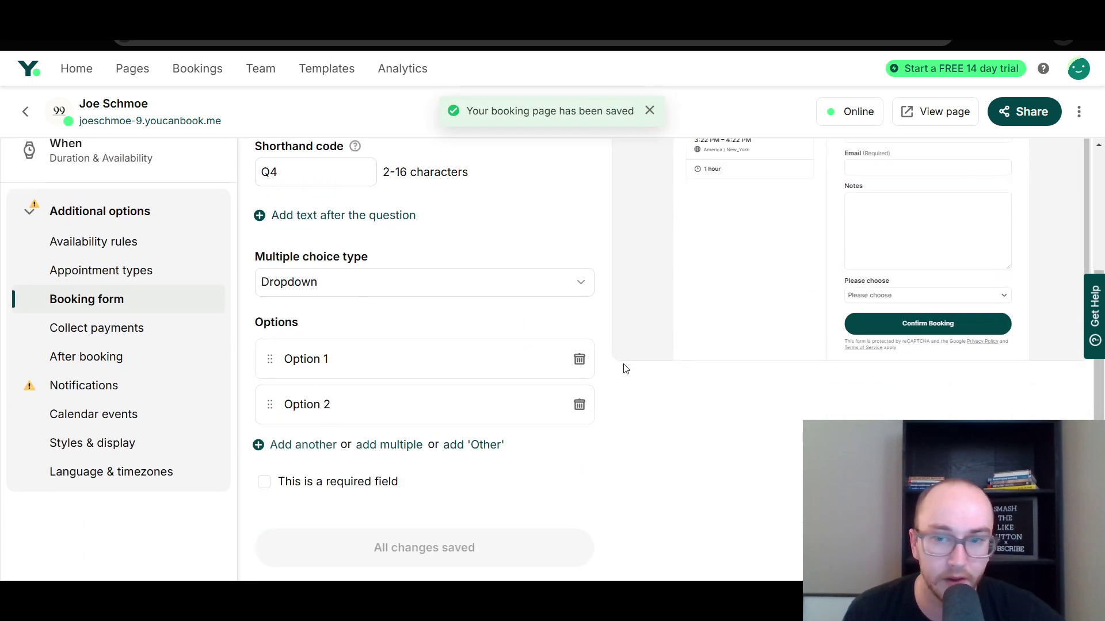
scroll(621, 364, "up", 3)
Step: In the enlarged preview, open and close the Please choose dropdown, then try submitting
left_click(1075, 165)
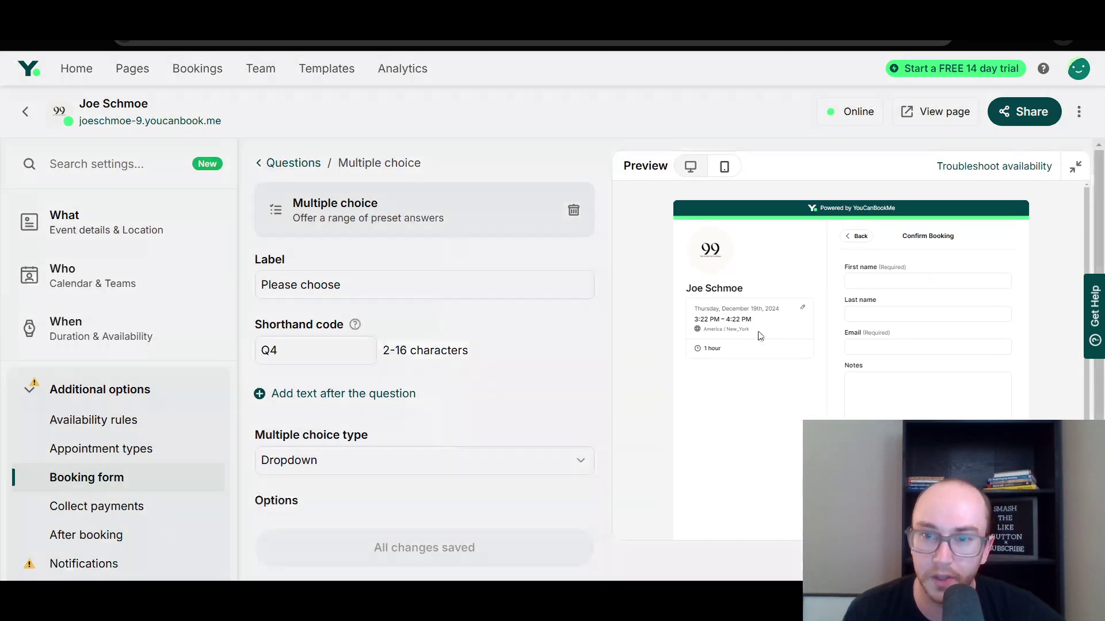
scroll(518, 380, "down", 3)
left_click(582, 293)
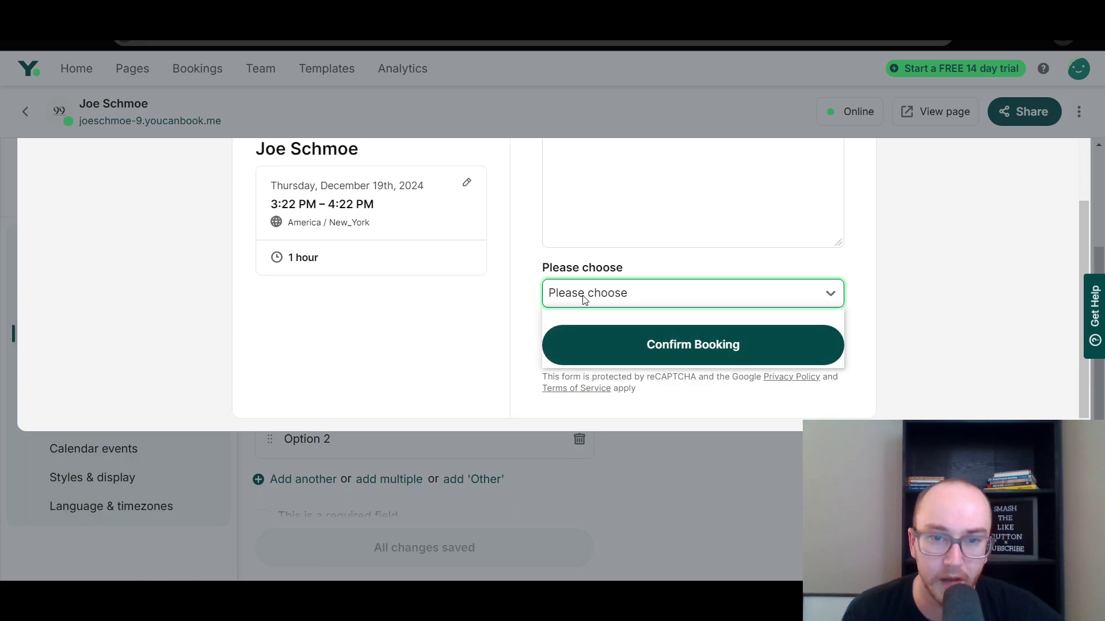
left_click(528, 301)
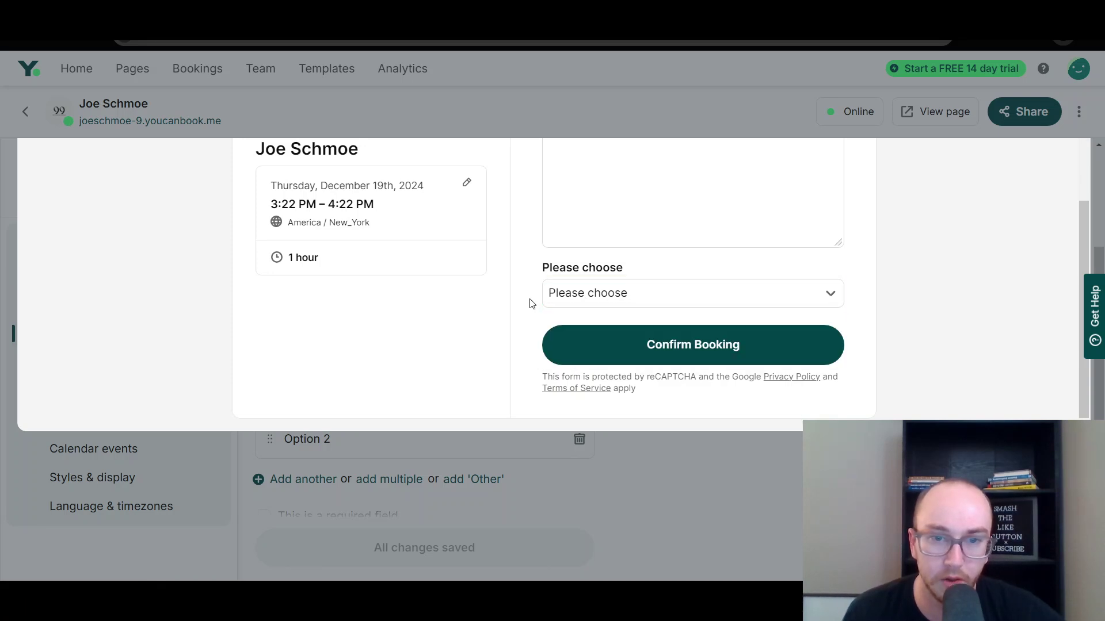
scroll(525, 305, "up", 3)
scroll(525, 305, "down", 5)
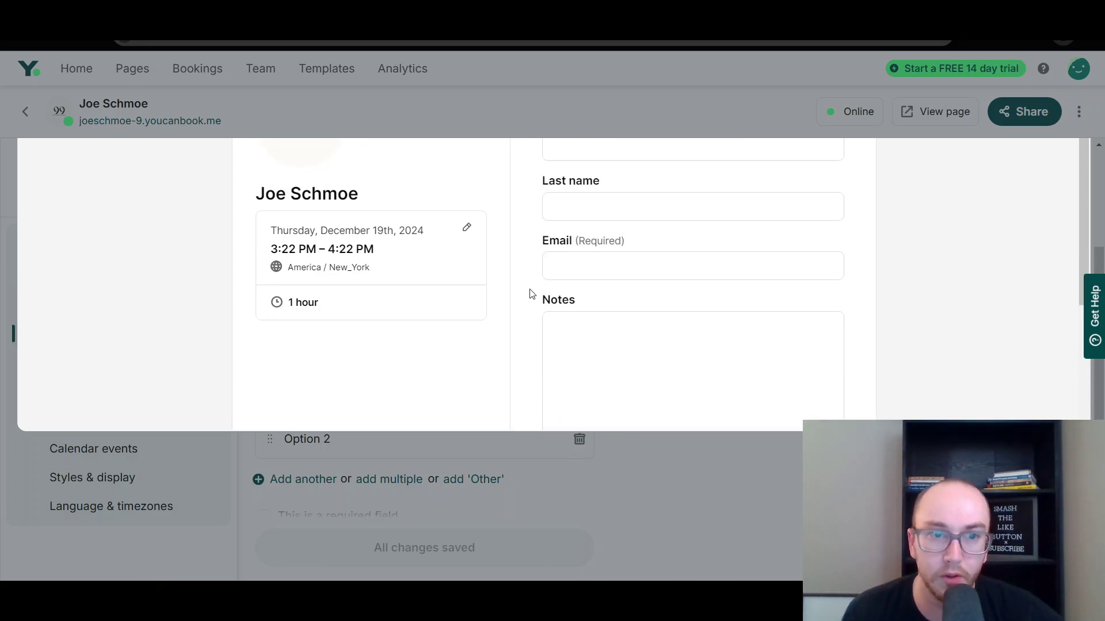
scroll(535, 281, "up", 4)
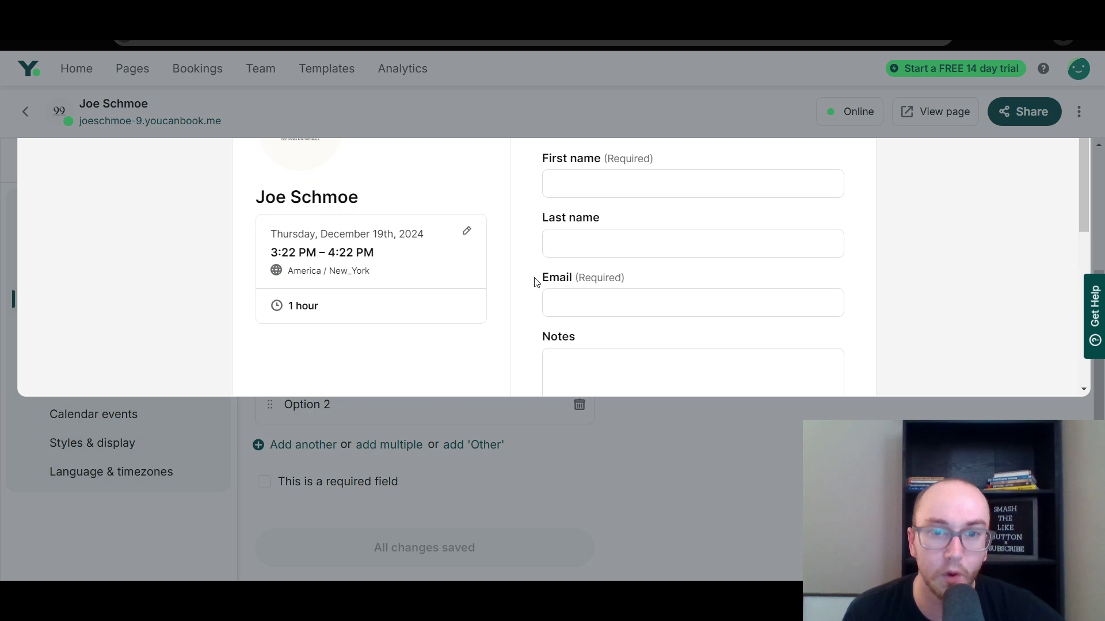
scroll(536, 282, "up", 3)
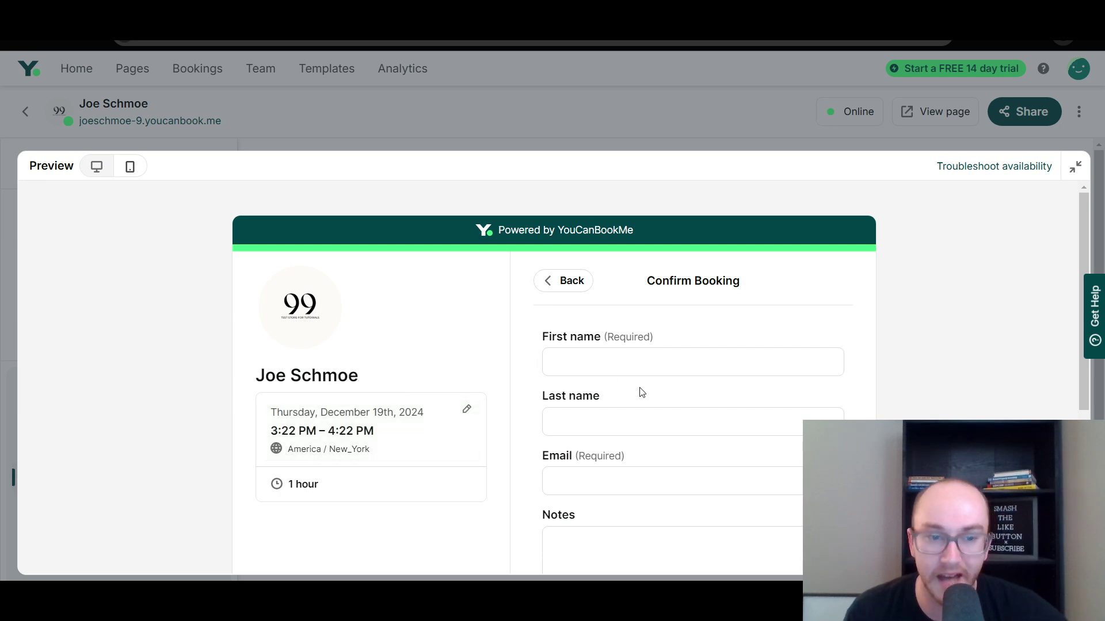
scroll(640, 357, "down", 5)
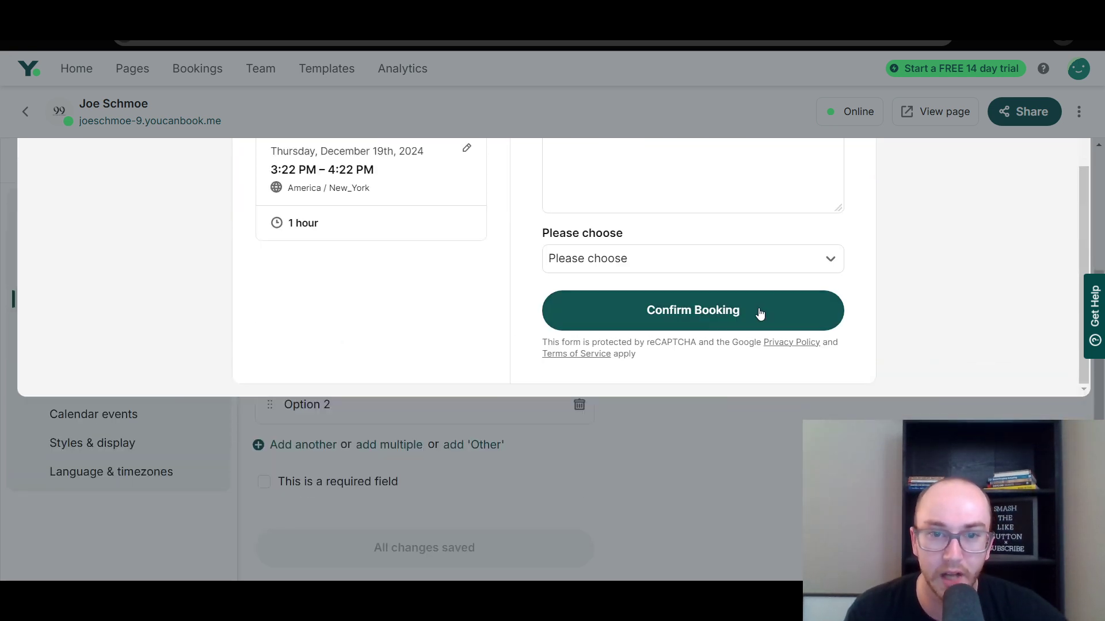
left_click(760, 314)
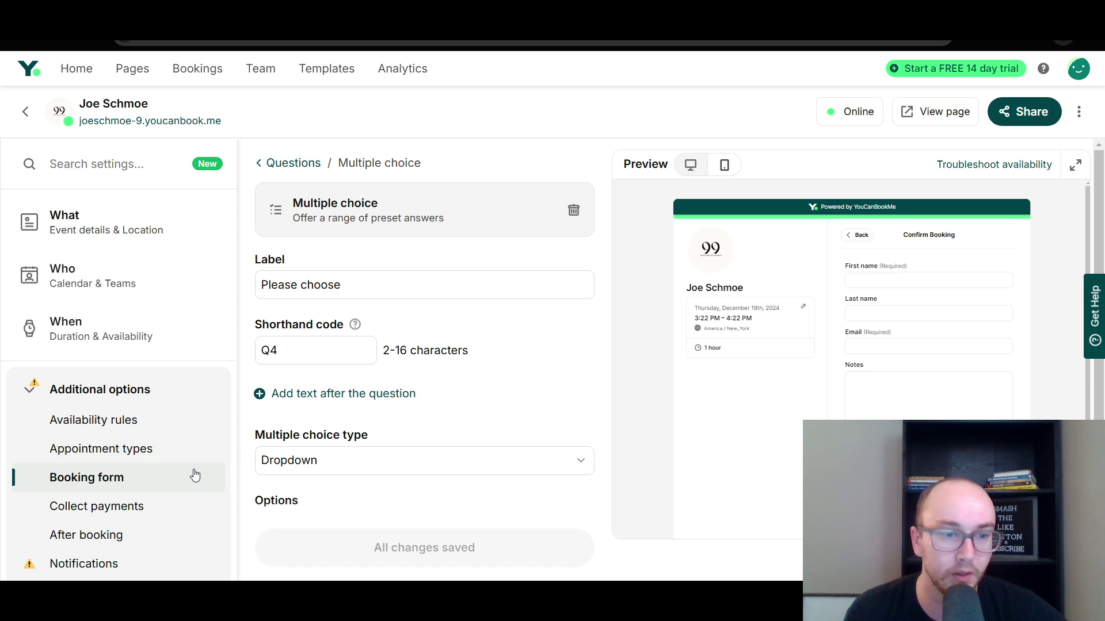
Step: Enable Calculate booking prices, set the price to 300, and save all changes
left_click(115, 506)
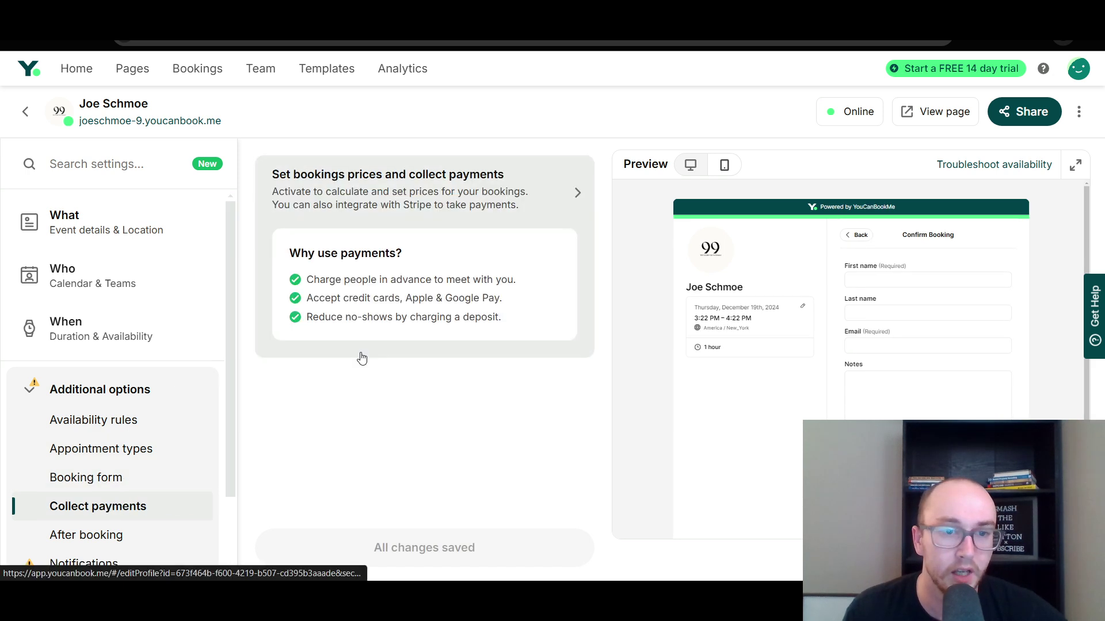
left_click(446, 216)
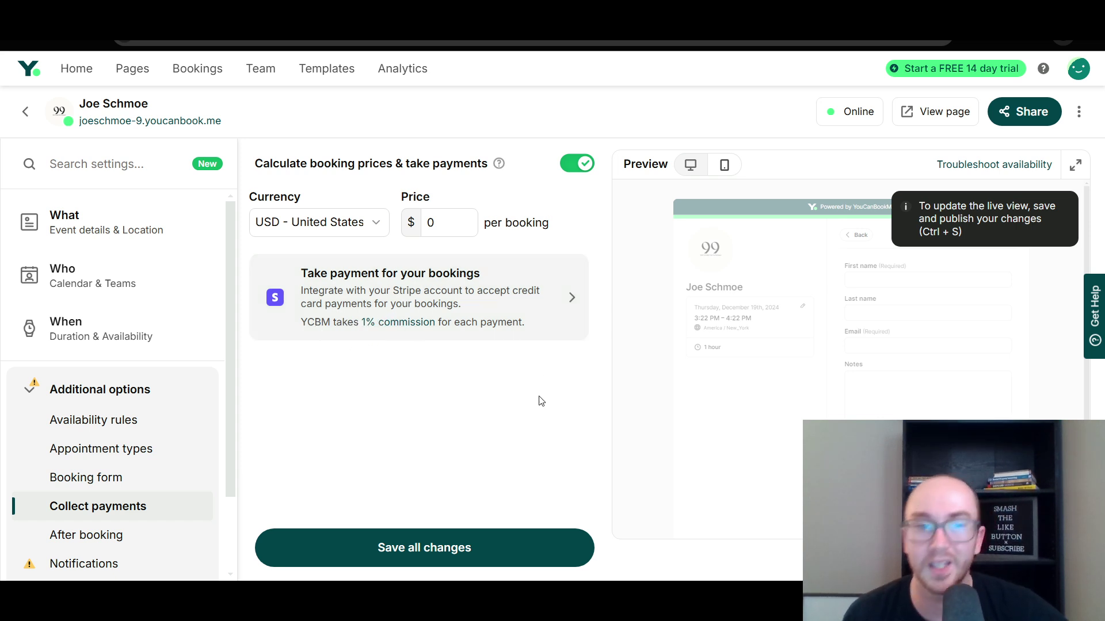
left_click(431, 219)
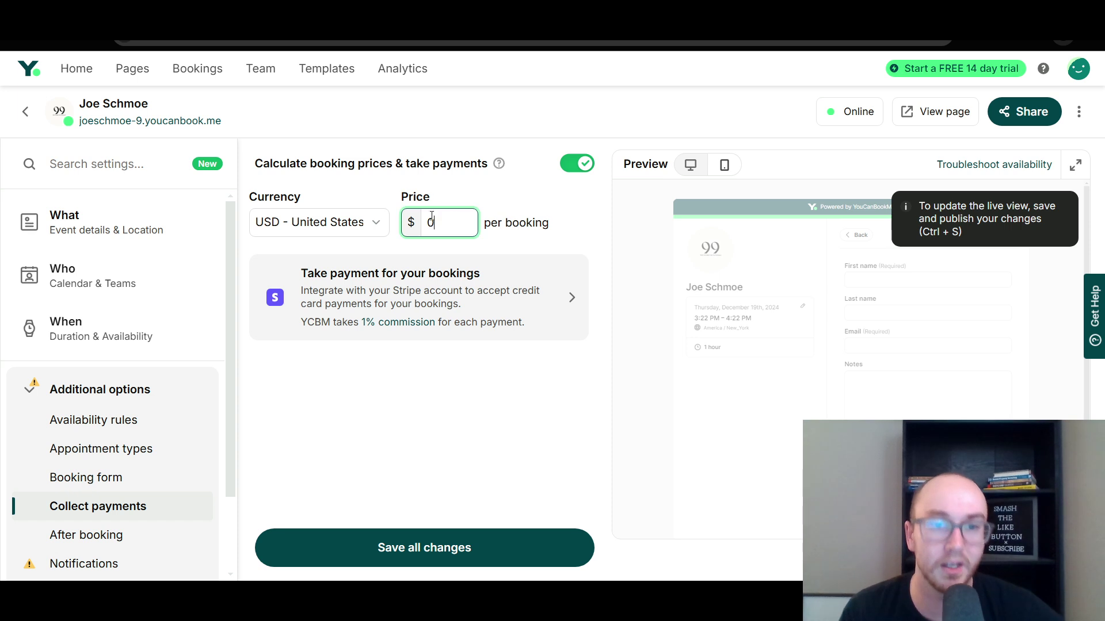
double_click(431, 219)
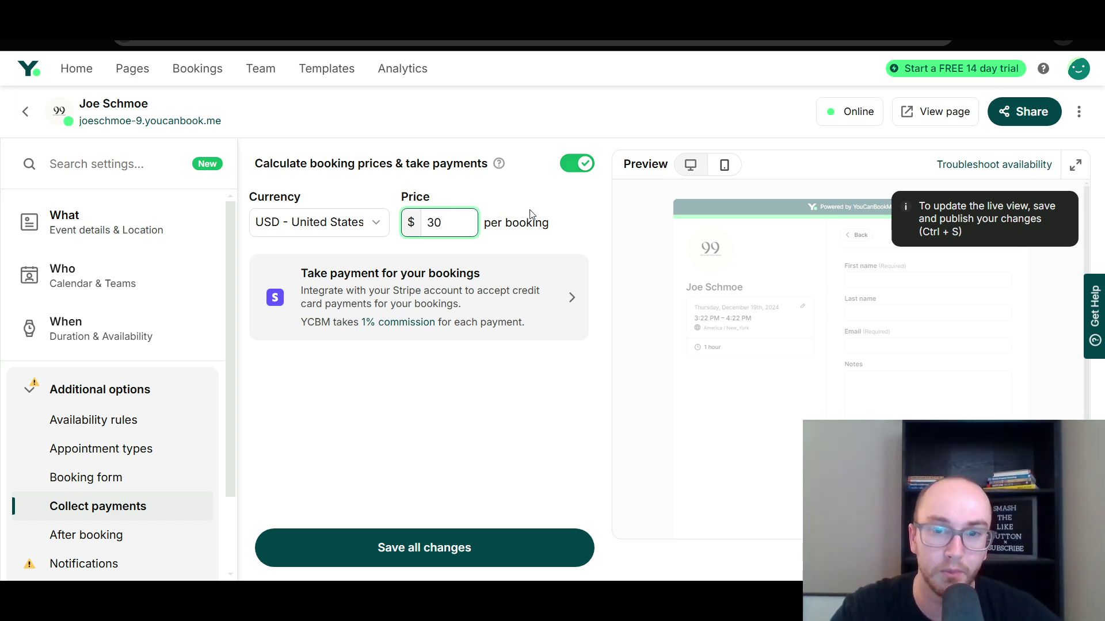
type("300")
left_click(531, 215)
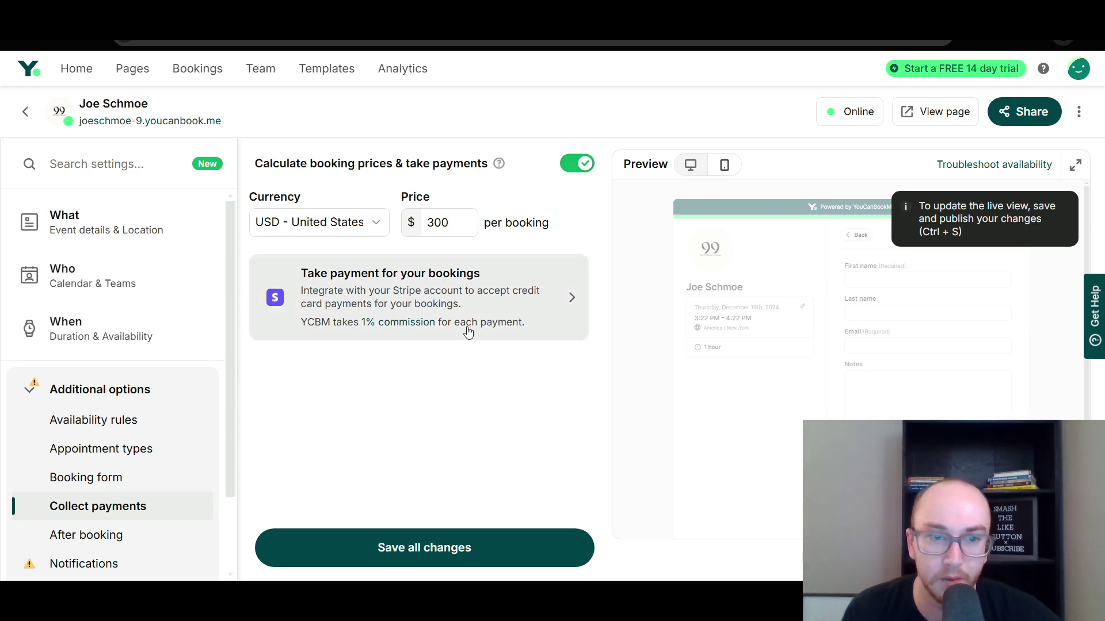
left_click(482, 540)
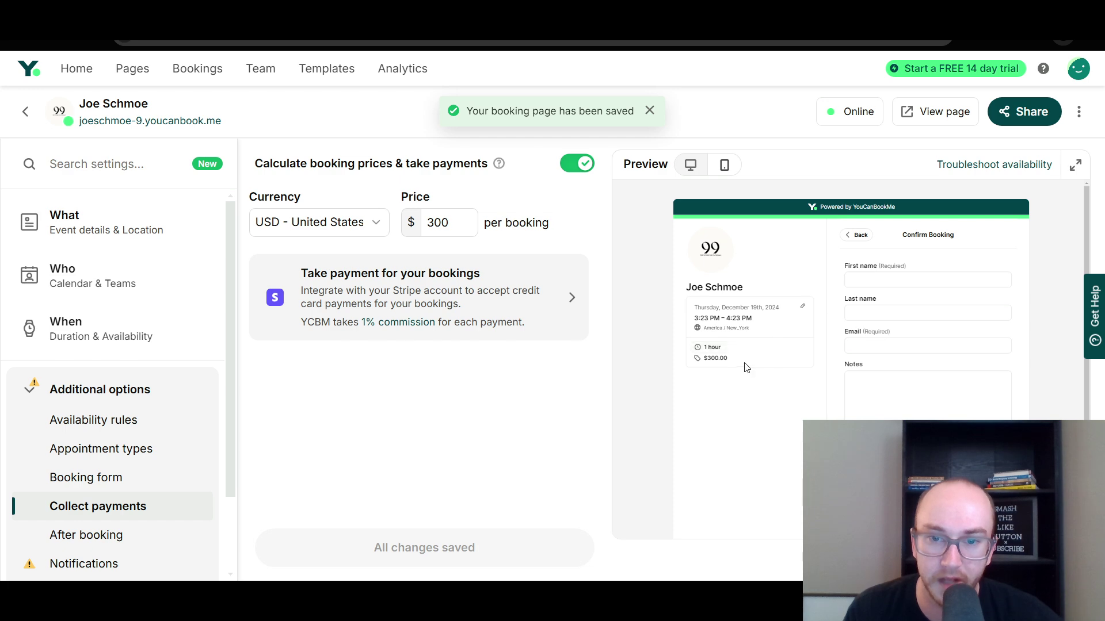
Step: Confirm the enlarged preview shows $300.00, then start connecting a Stripe account
left_click(1071, 166)
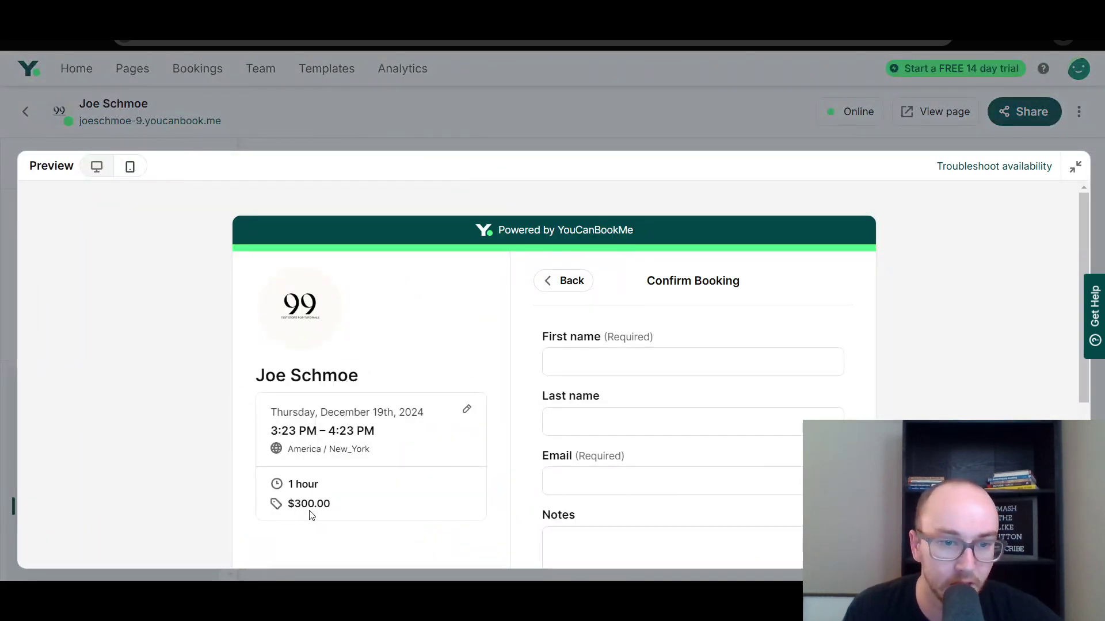
scroll(311, 509, "down", 1)
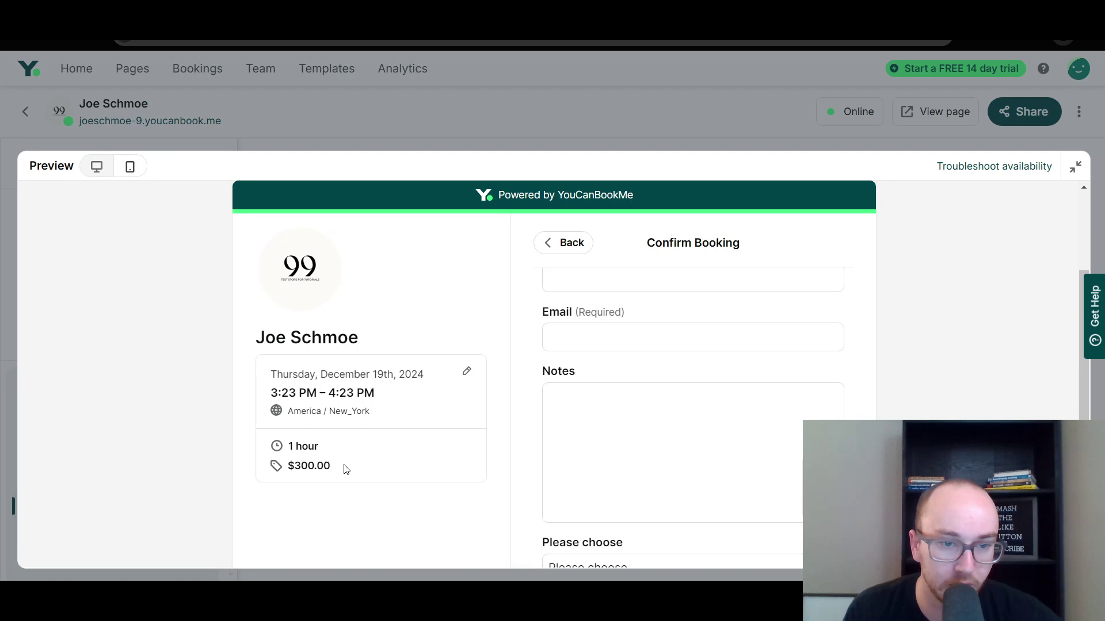
left_click_drag(361, 469, 288, 466)
left_click(365, 487)
scroll(825, 331, "up", 1)
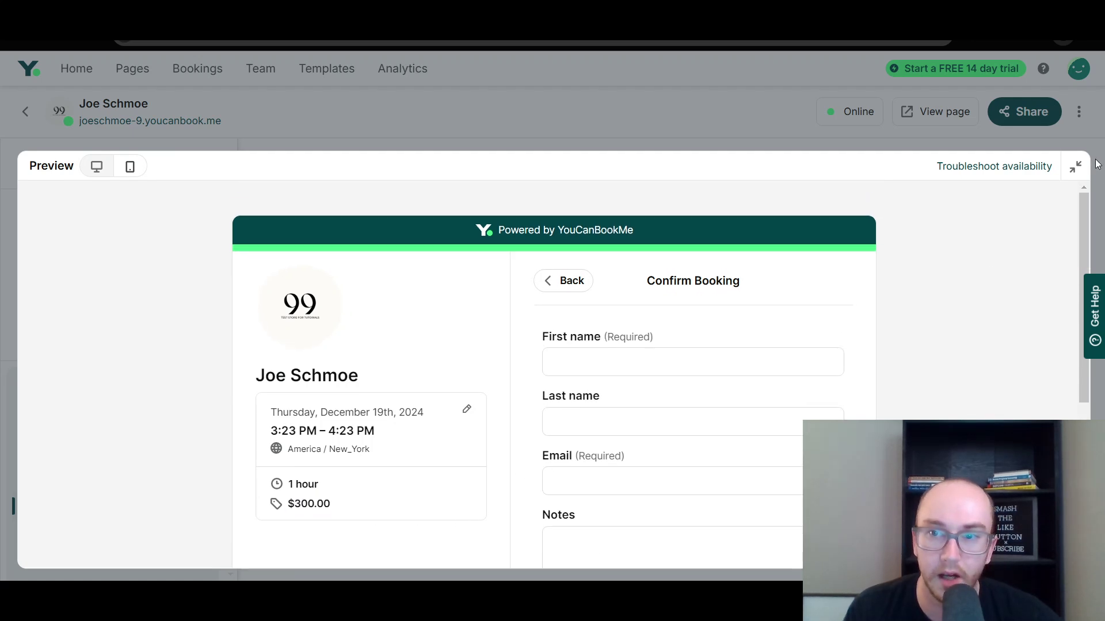
left_click(1076, 167)
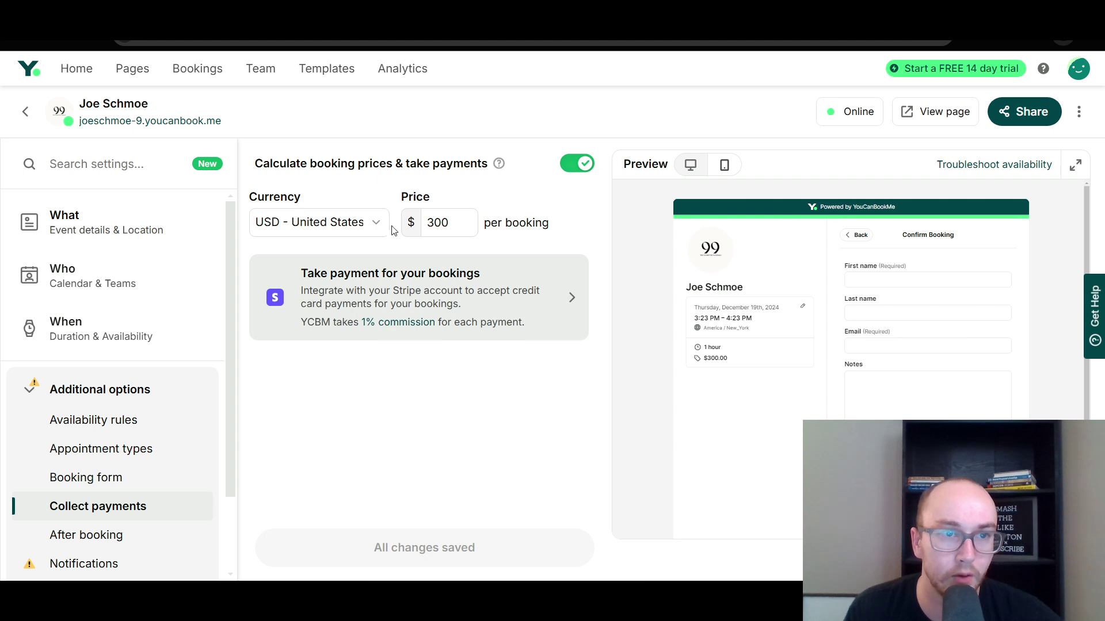
left_click(315, 51)
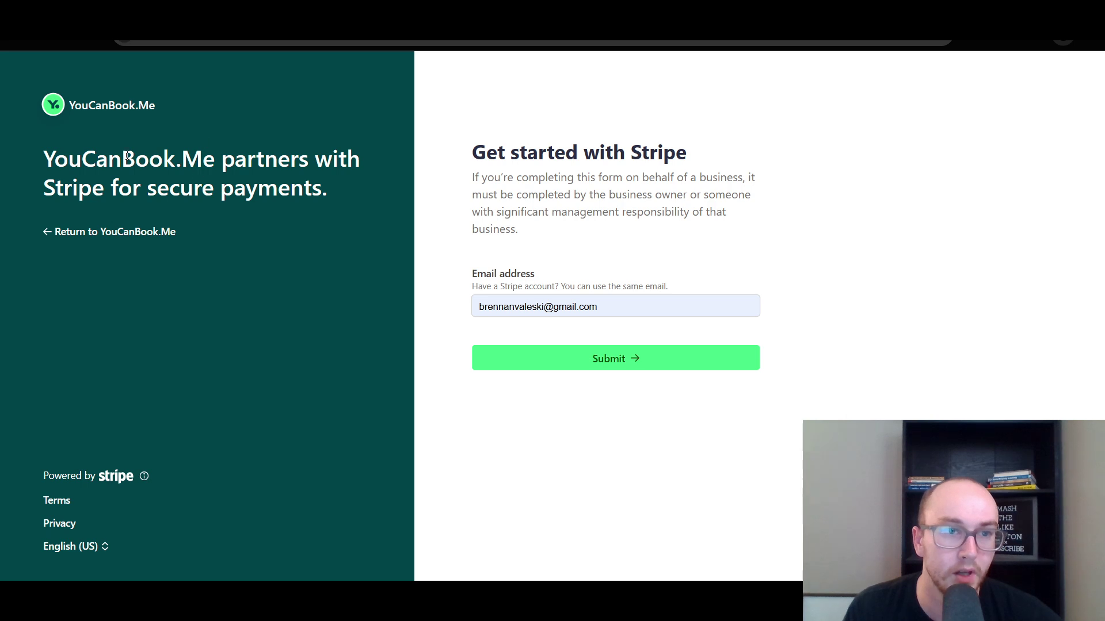
left_click_drag(61, 154, 128, 166)
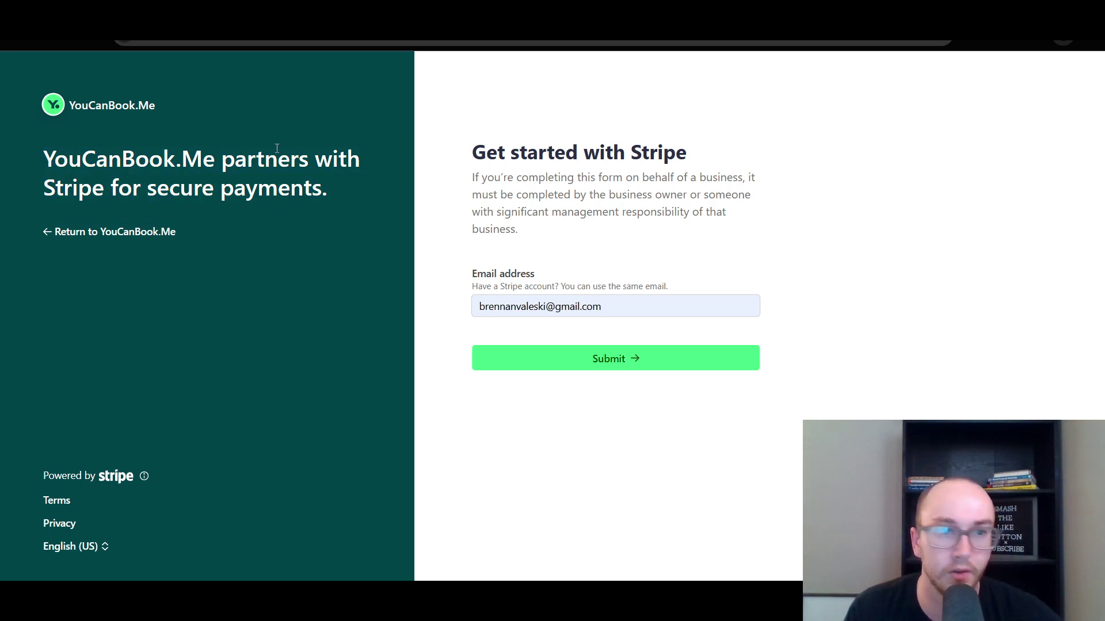
left_click(138, 232)
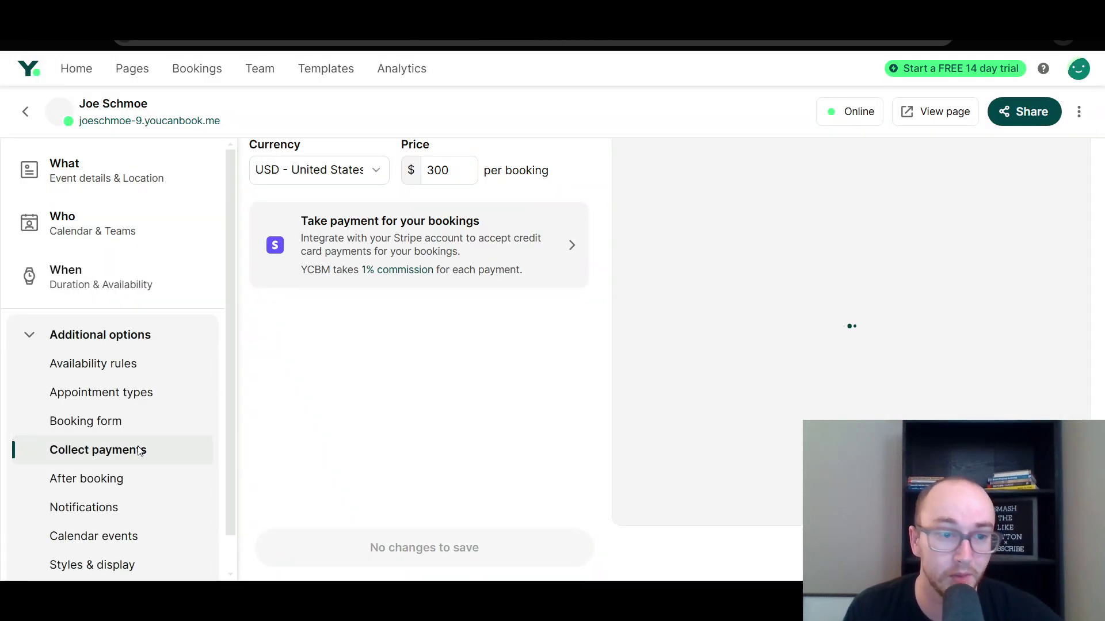
Step: Review the after-booking confirmation message text
left_click(110, 495)
scroll(190, 489, "down", 1)
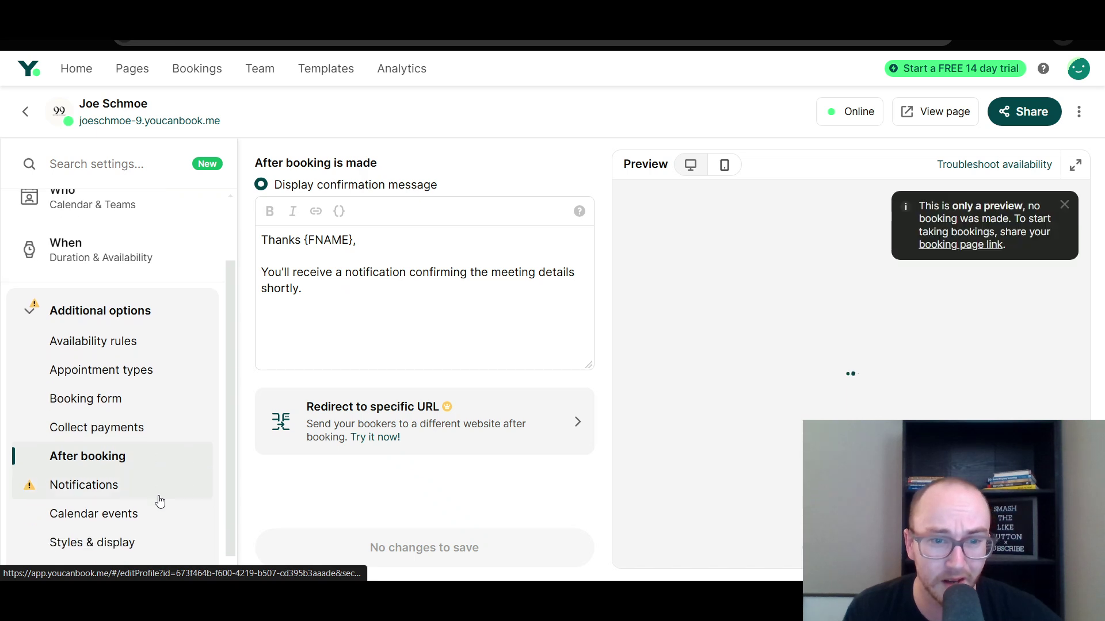
left_click(345, 289)
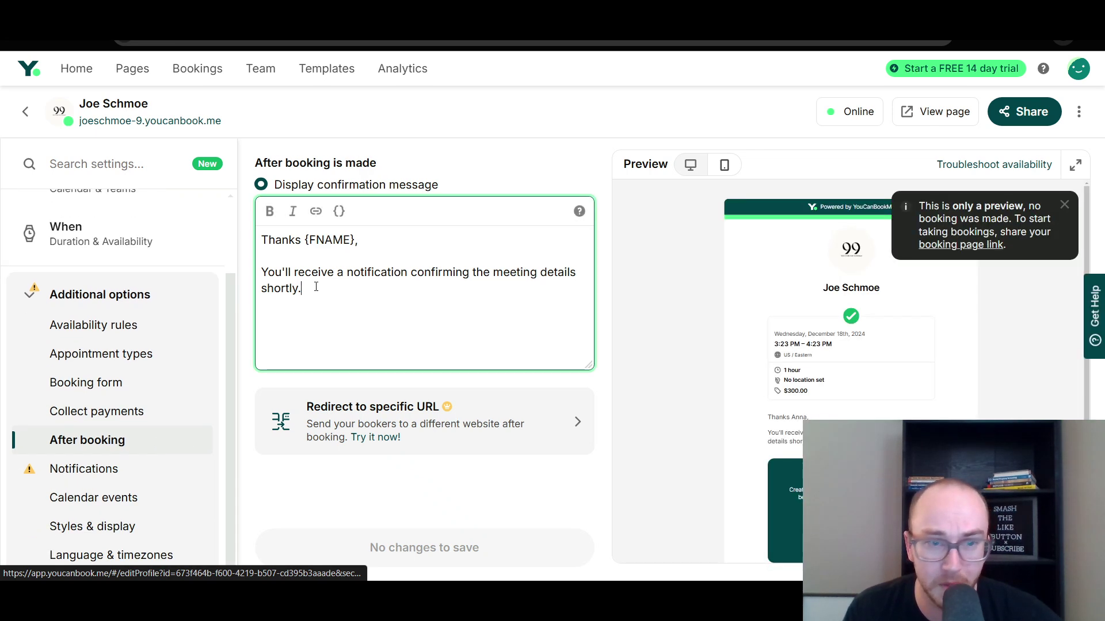
triple_click(313, 286)
left_click(304, 273)
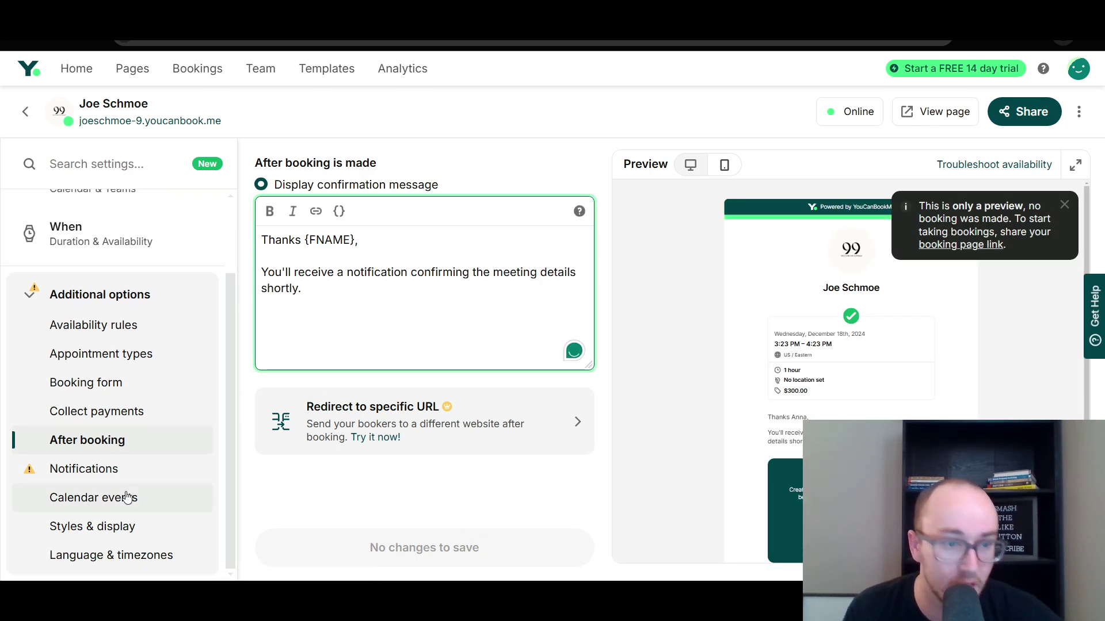
Step: Look over the Styles & display settings, then return to the Home dashboard
left_click(128, 526)
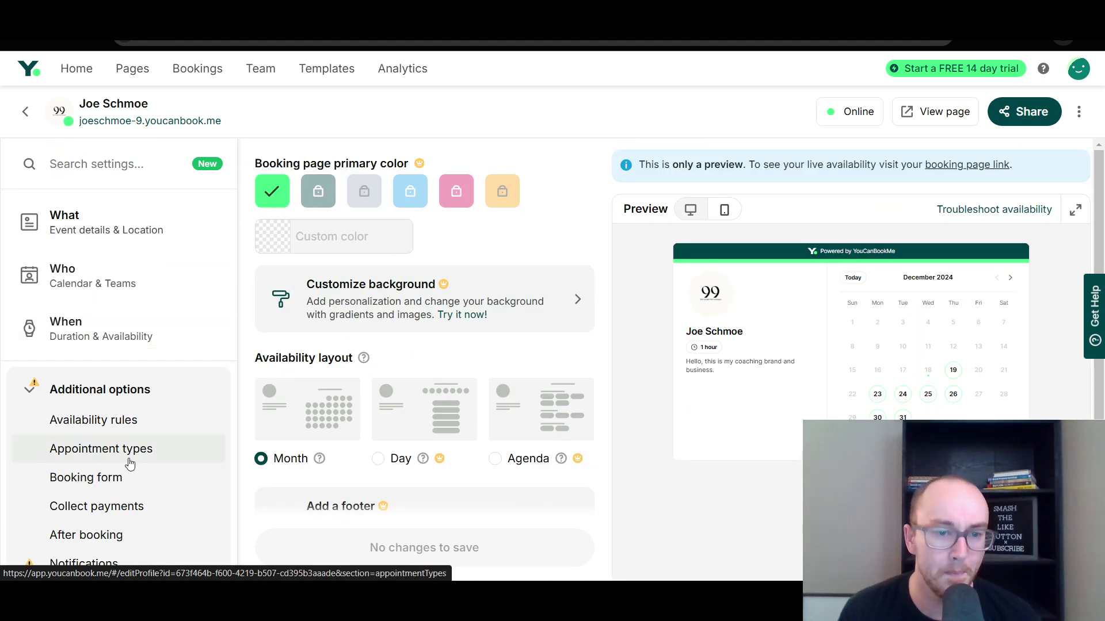
scroll(127, 455, "down", 3)
scroll(94, 252, "up", 3)
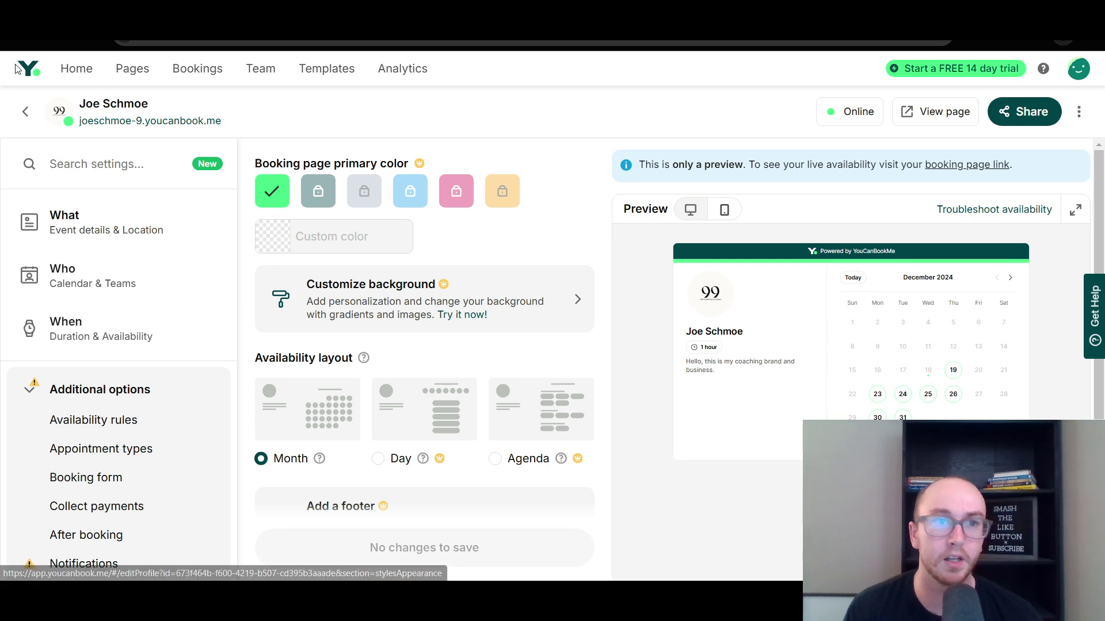
left_click(26, 111)
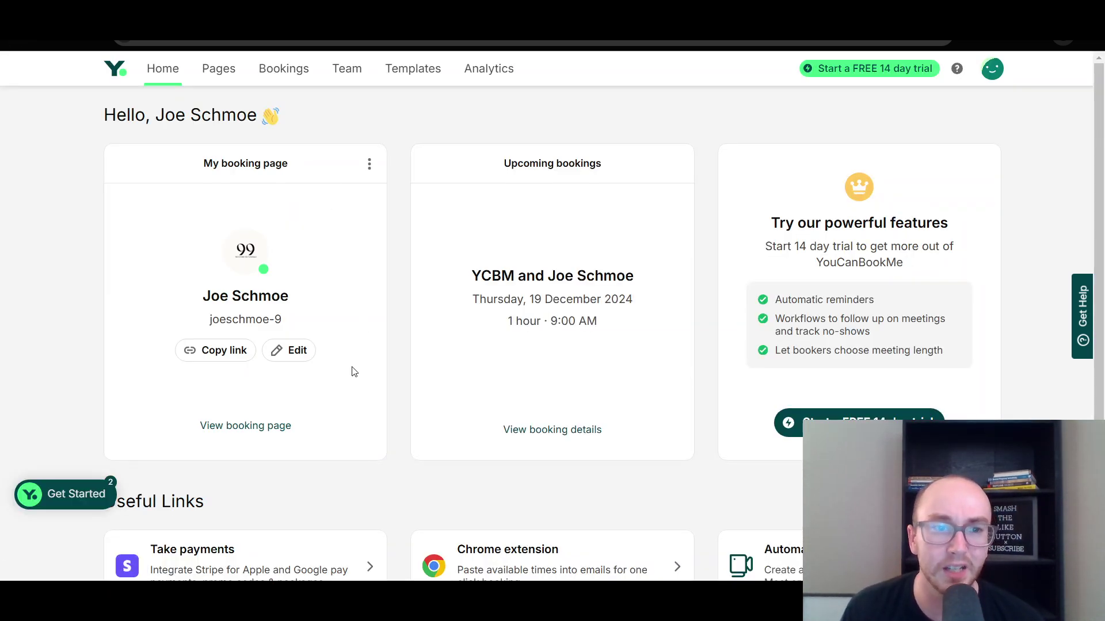